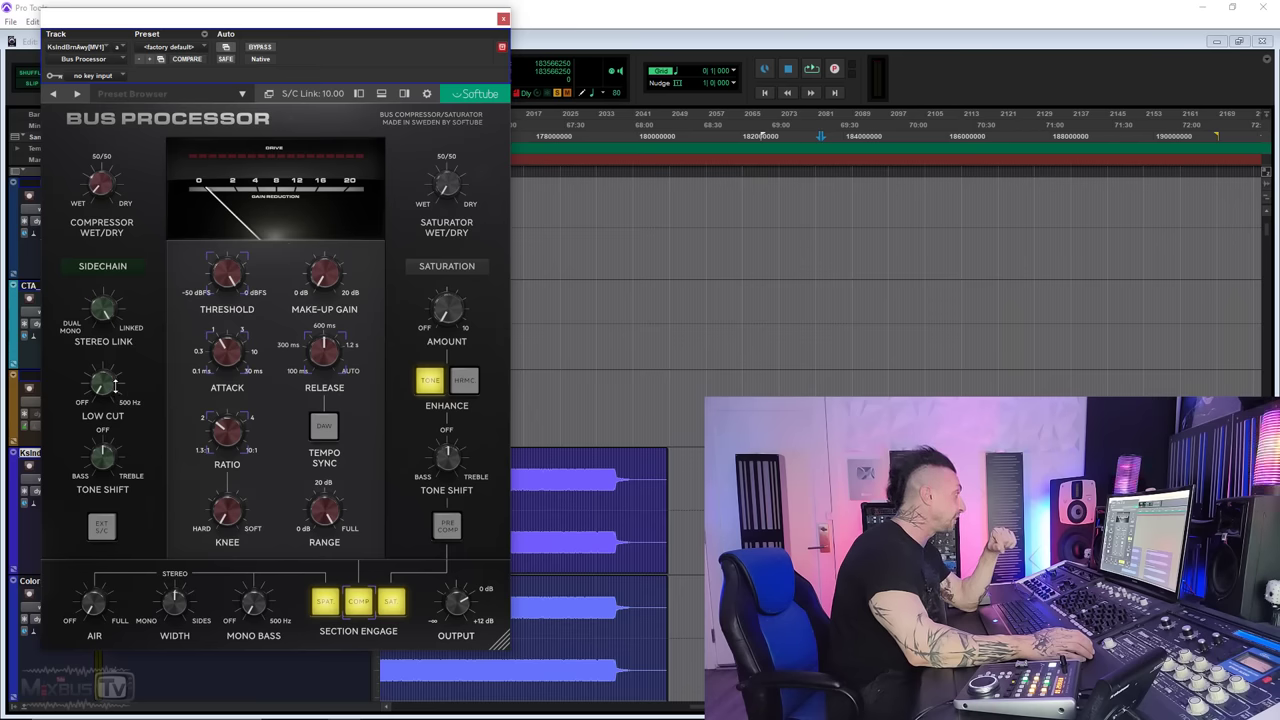
Try the sidechain tone shift at 5.00 toward treble and reset it to its default.
mouse_move(103, 455)
left_click_drag(103, 455, 142, 428)
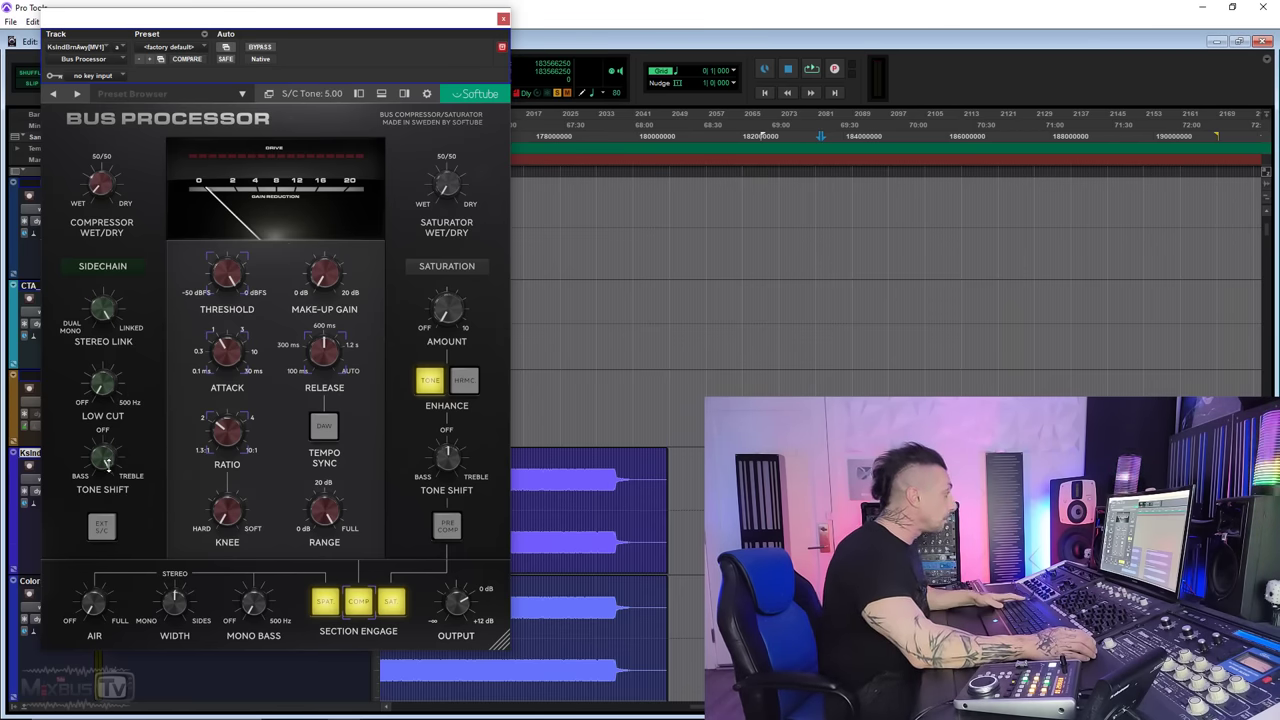
left_click(143, 433, "alt")
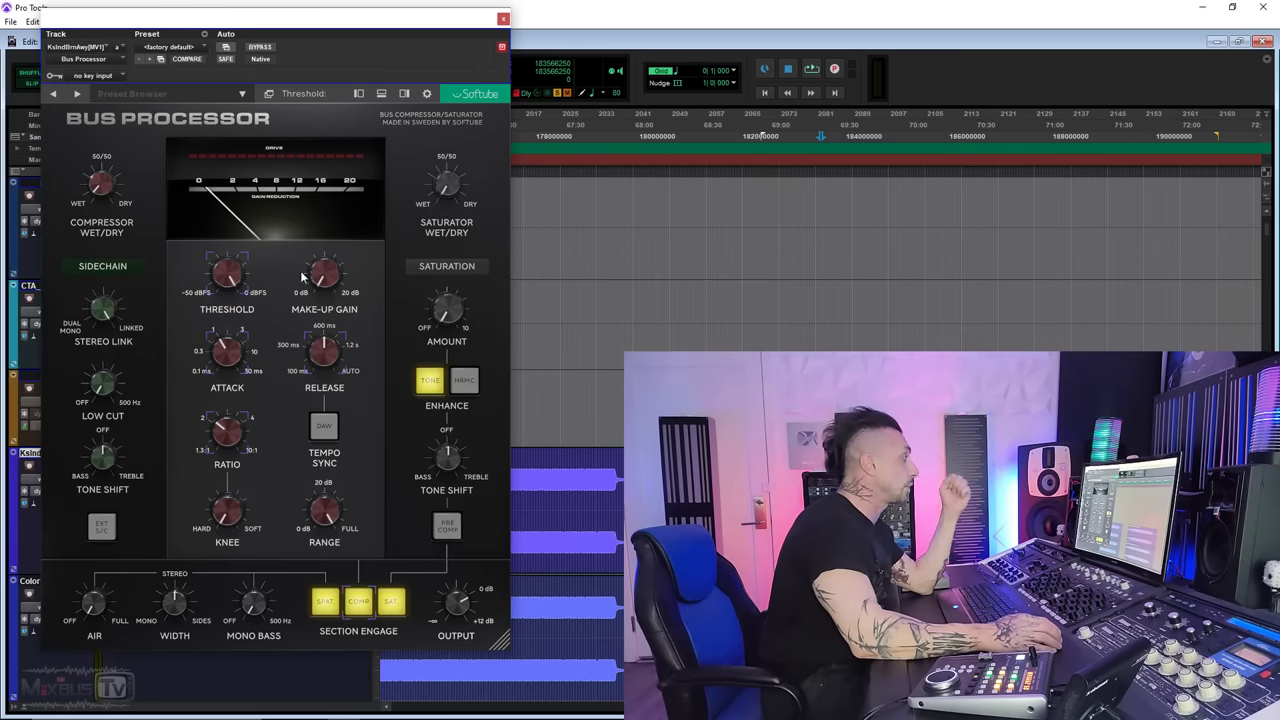
Try DAW tempo sync on the compressor's release, sweeping the release value, and switch the sync back off.
mouse_move(229, 344)
mouse_move(311, 350)
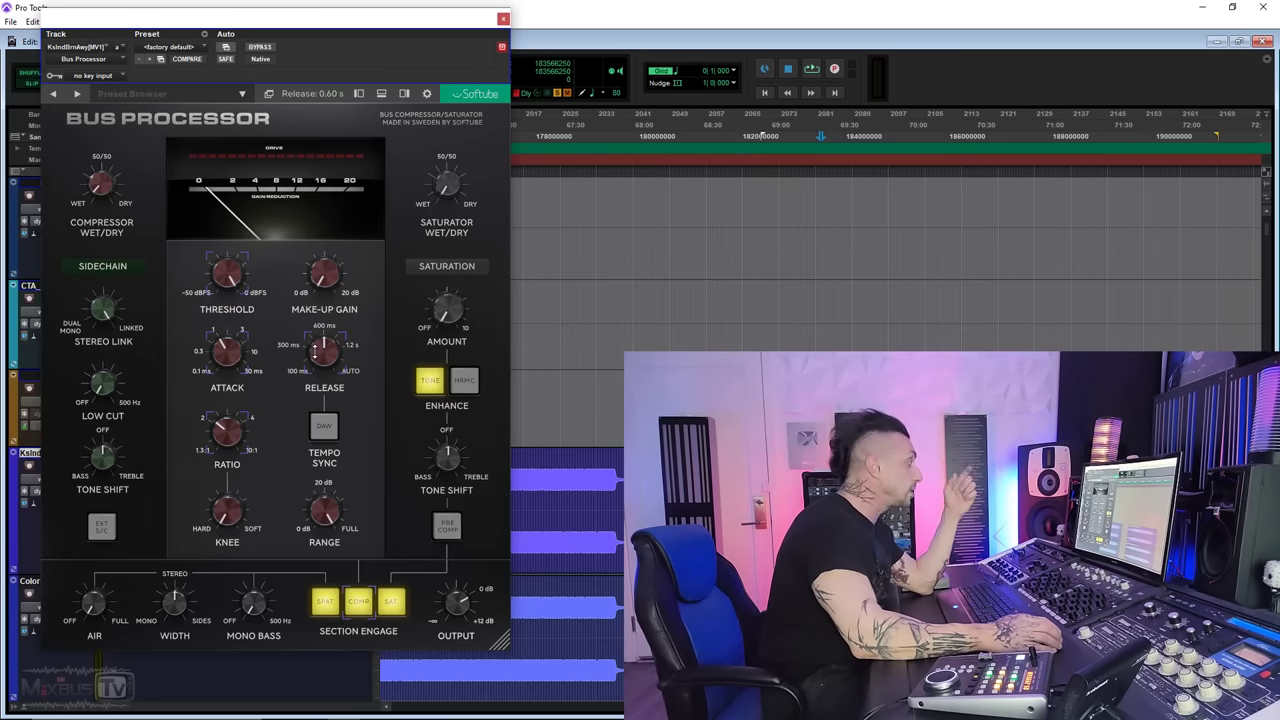
left_click(330, 428)
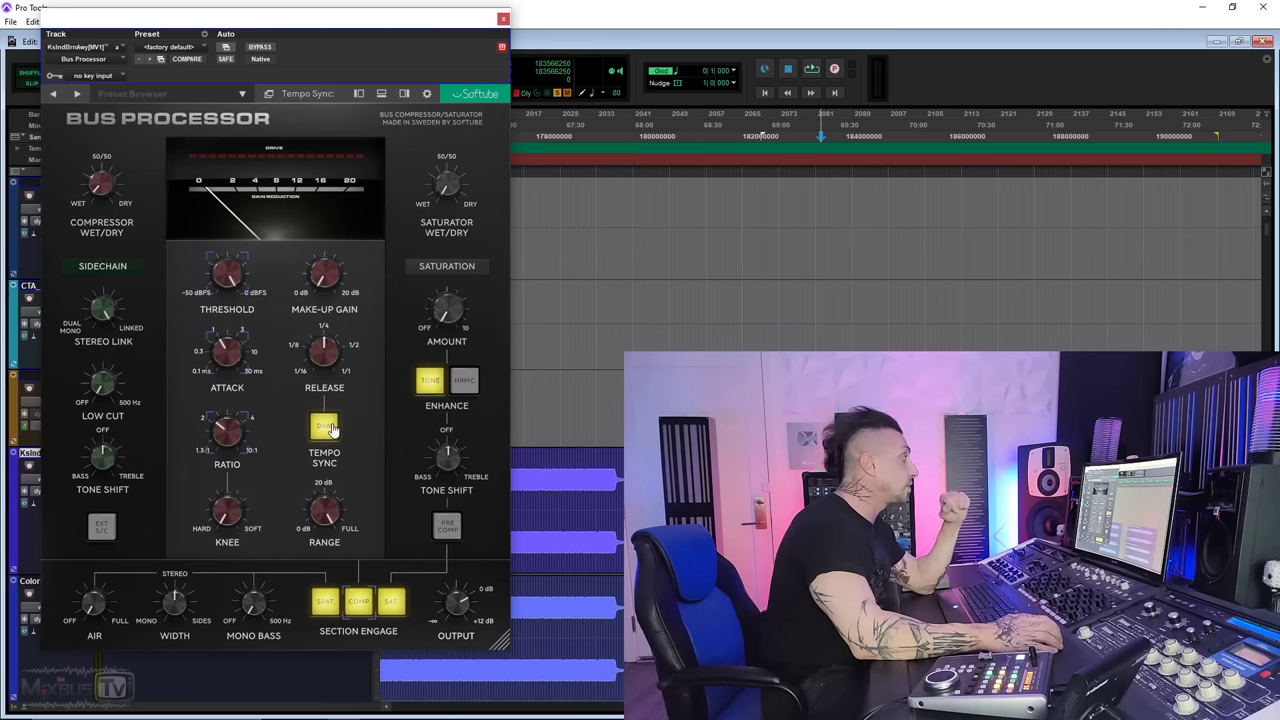
left_click(330, 428)
left_click_drag(325, 358, 326, 367)
left_click(324, 425)
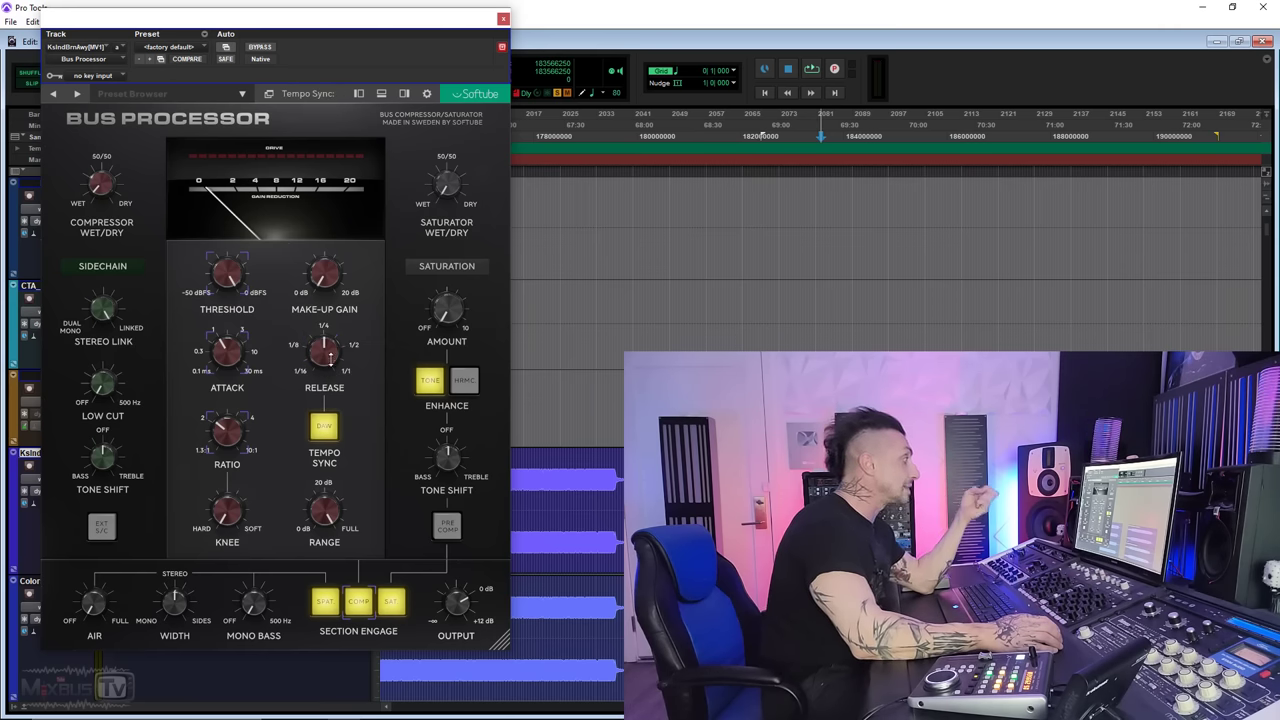
left_click_drag(326, 396, 326, 312)
left_click(324, 426)
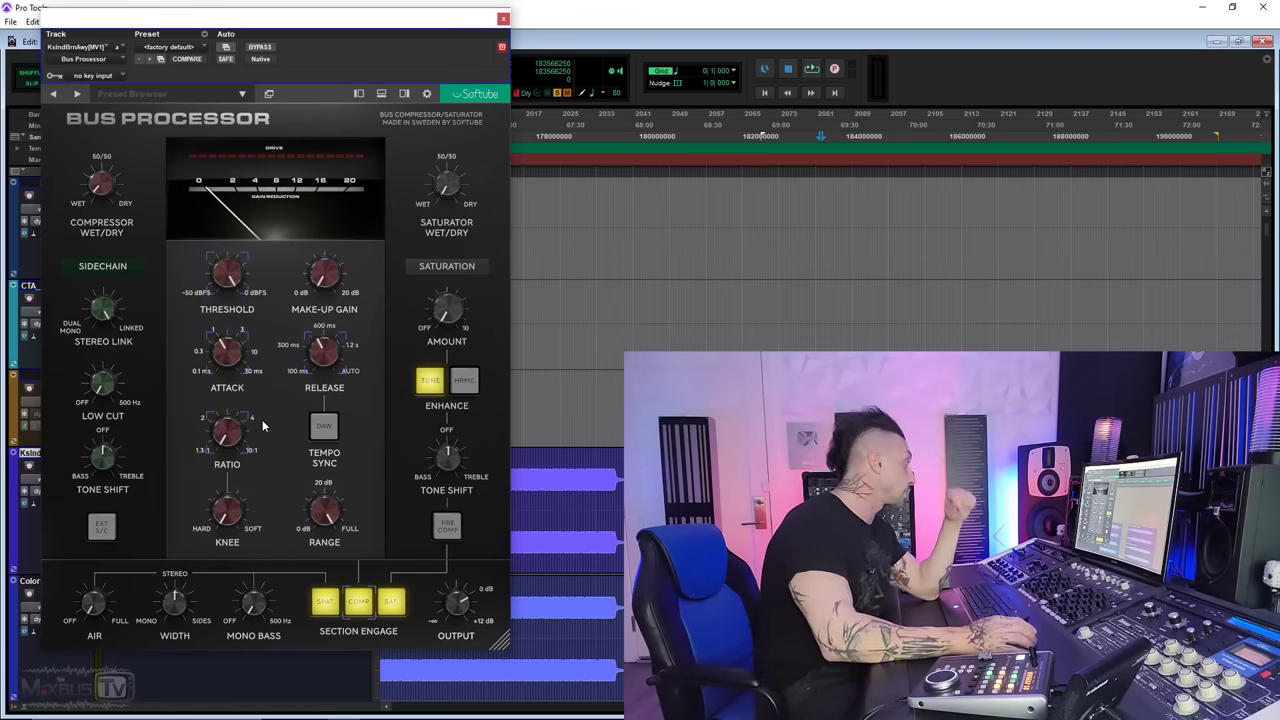
Lower the compressor's range from full to below 20 dB.
mouse_move(250, 426)
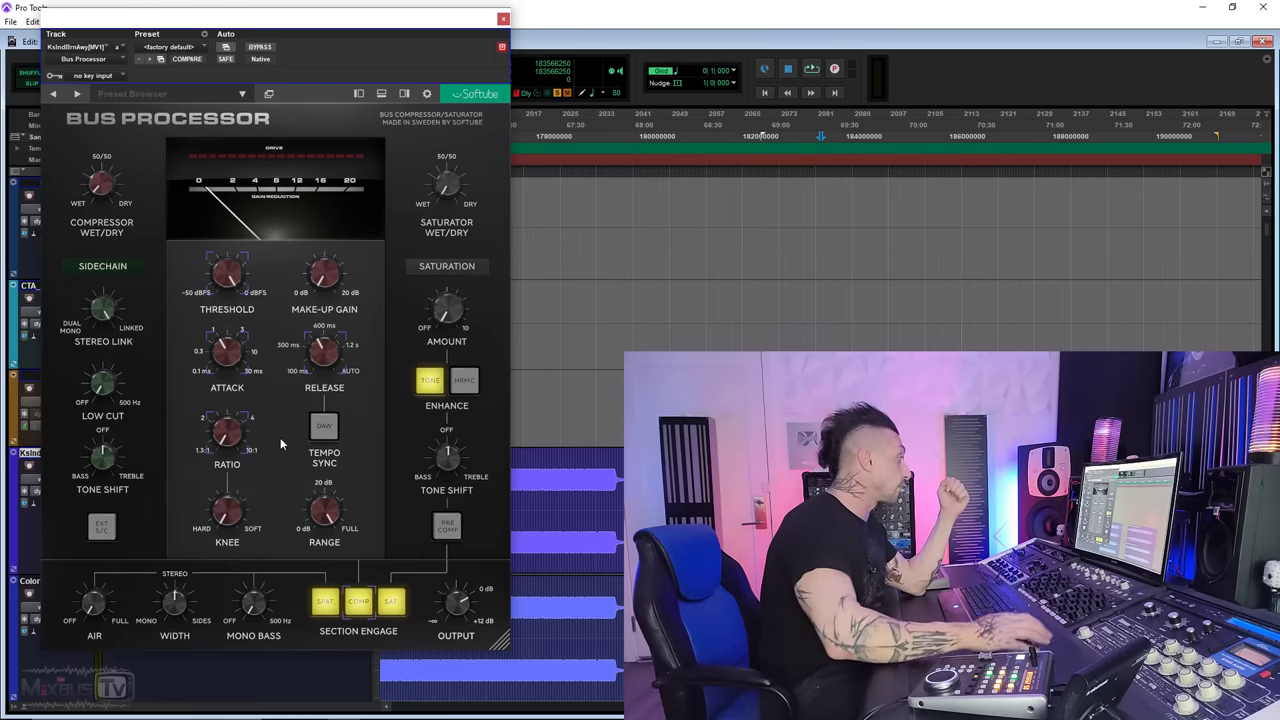
mouse_move(228, 514)
left_click_drag(228, 514, 324, 498)
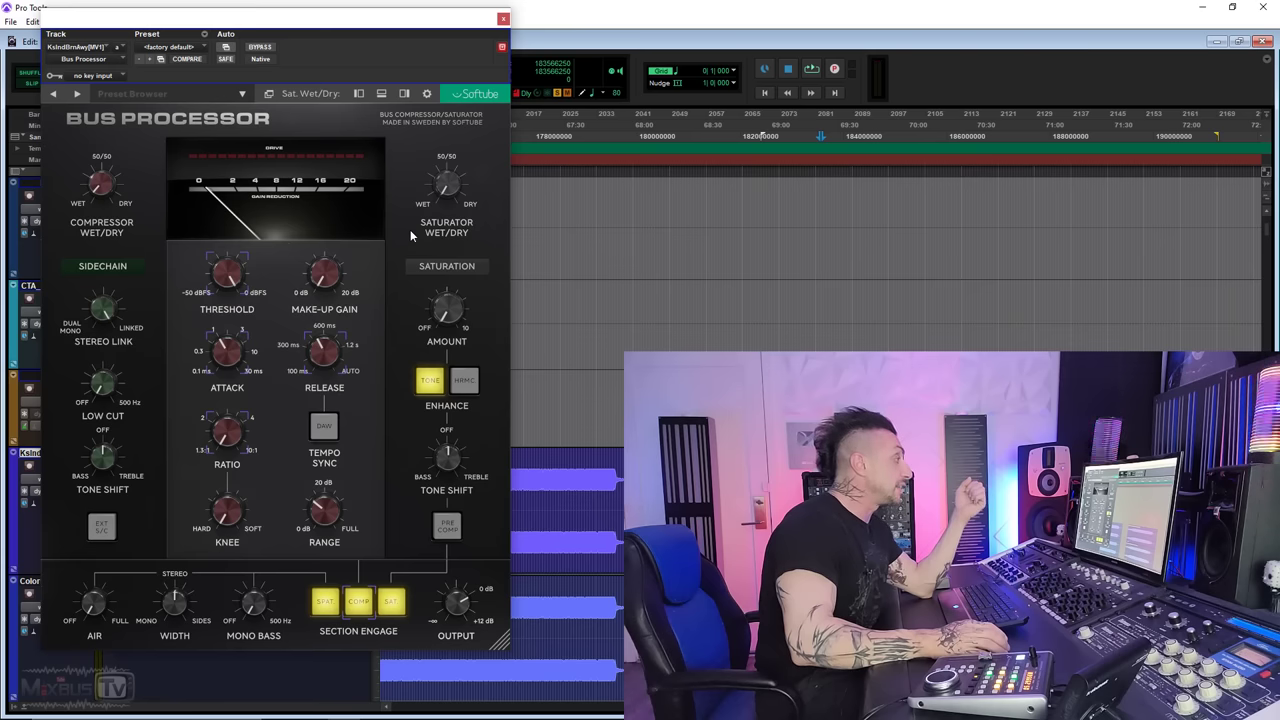
Raise the saturation amount to near its maximum and set the saturator's wet/dry mix to mostly wet.
left_click_drag(447, 183, 447, 113)
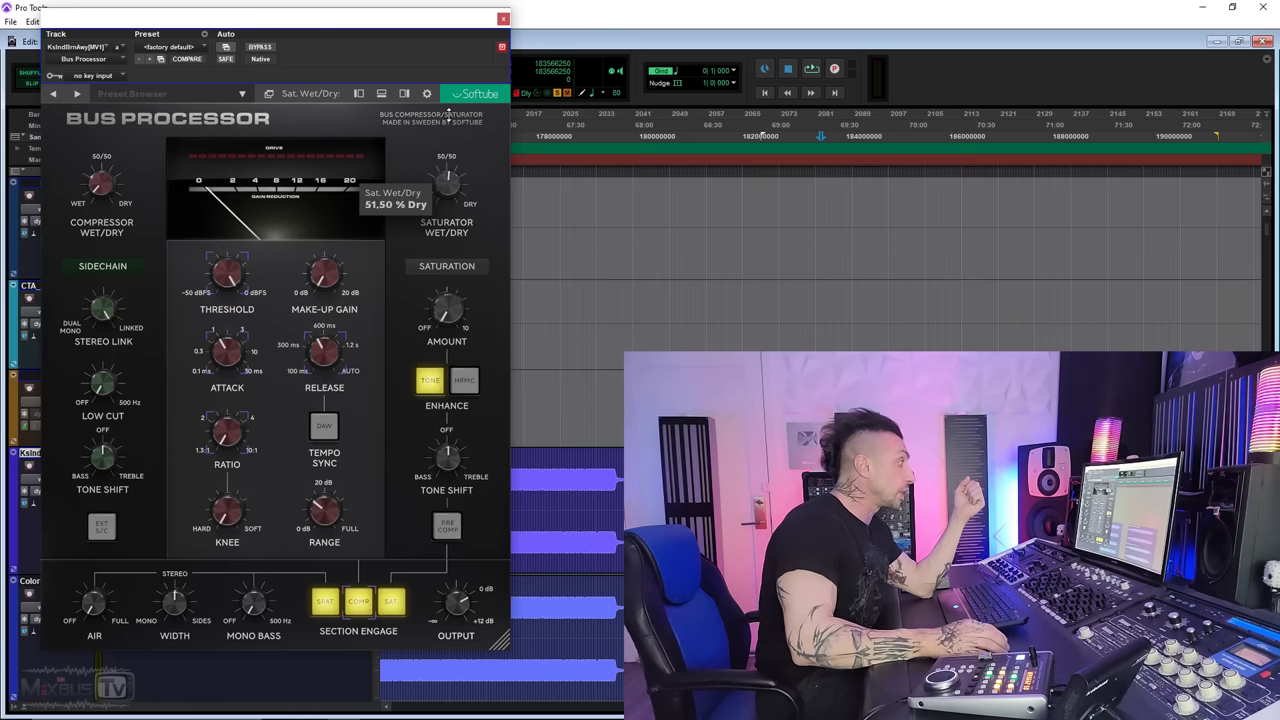
left_click_drag(449, 306, 444, 185)
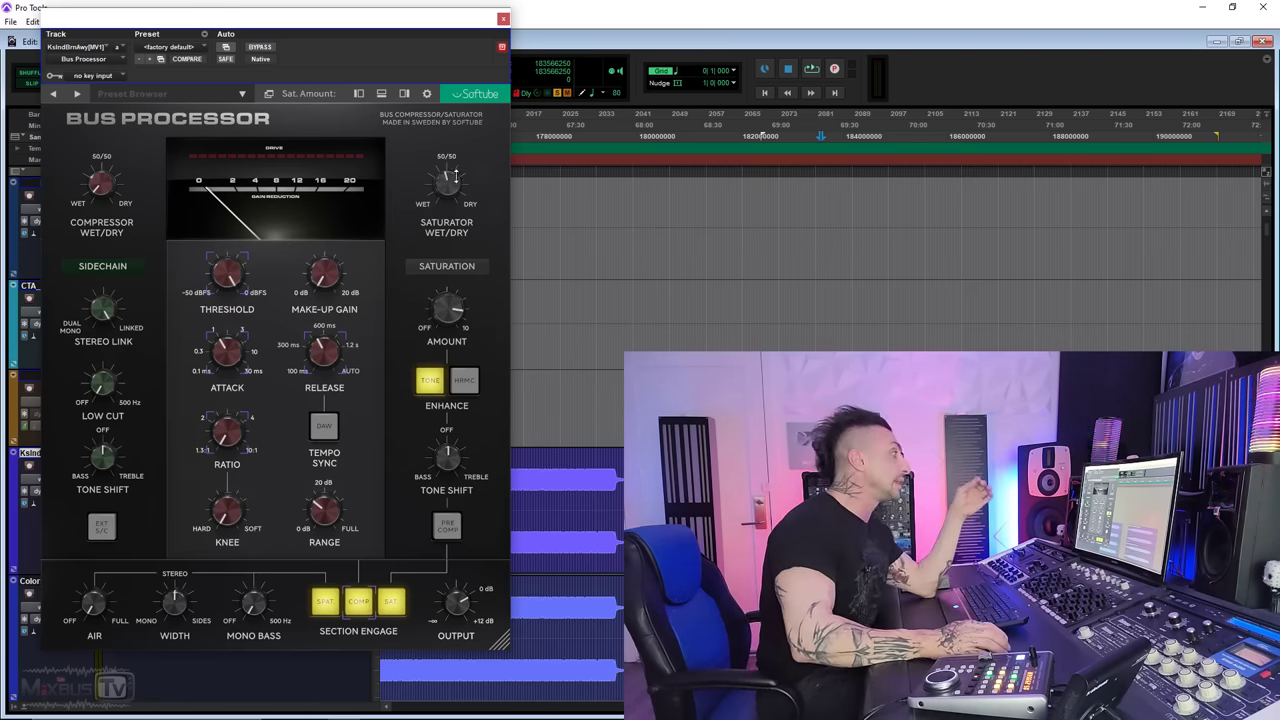
left_click_drag(449, 176, 449, 185)
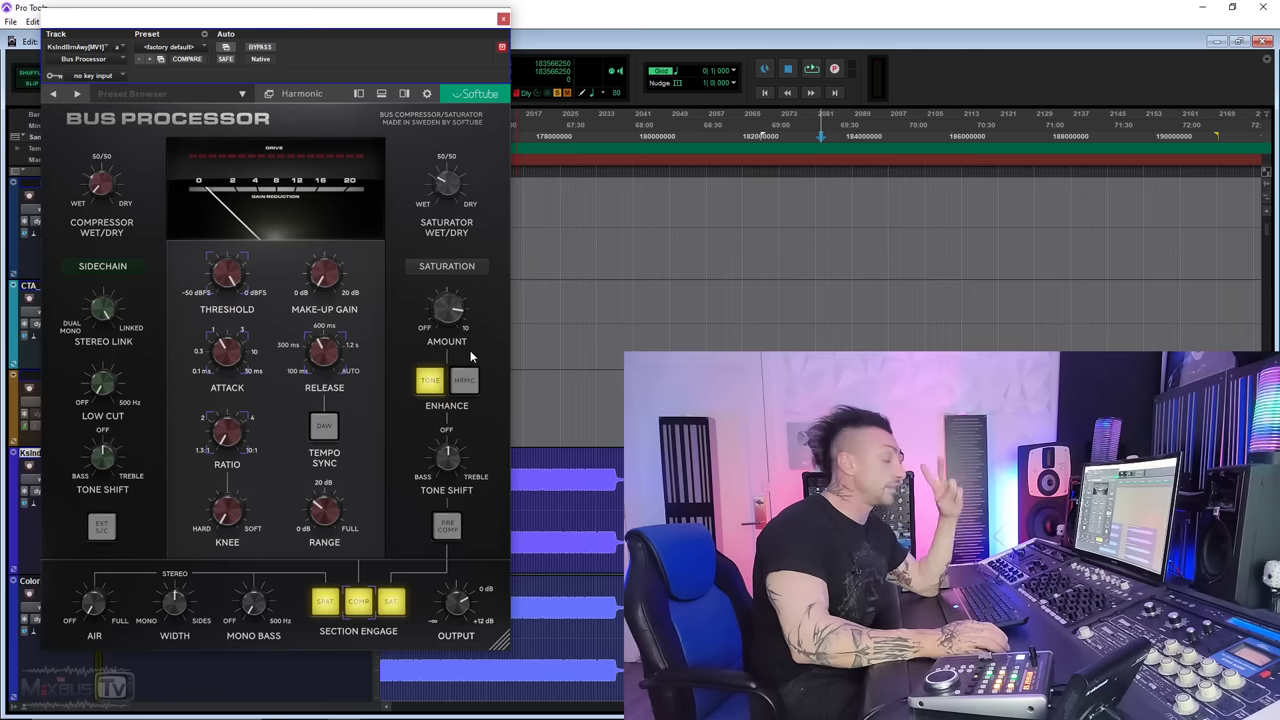
Try the harmonic enhance mode alone and in combination with the tone enhance mode on the saturator.
left_click(430, 381)
left_click(465, 382)
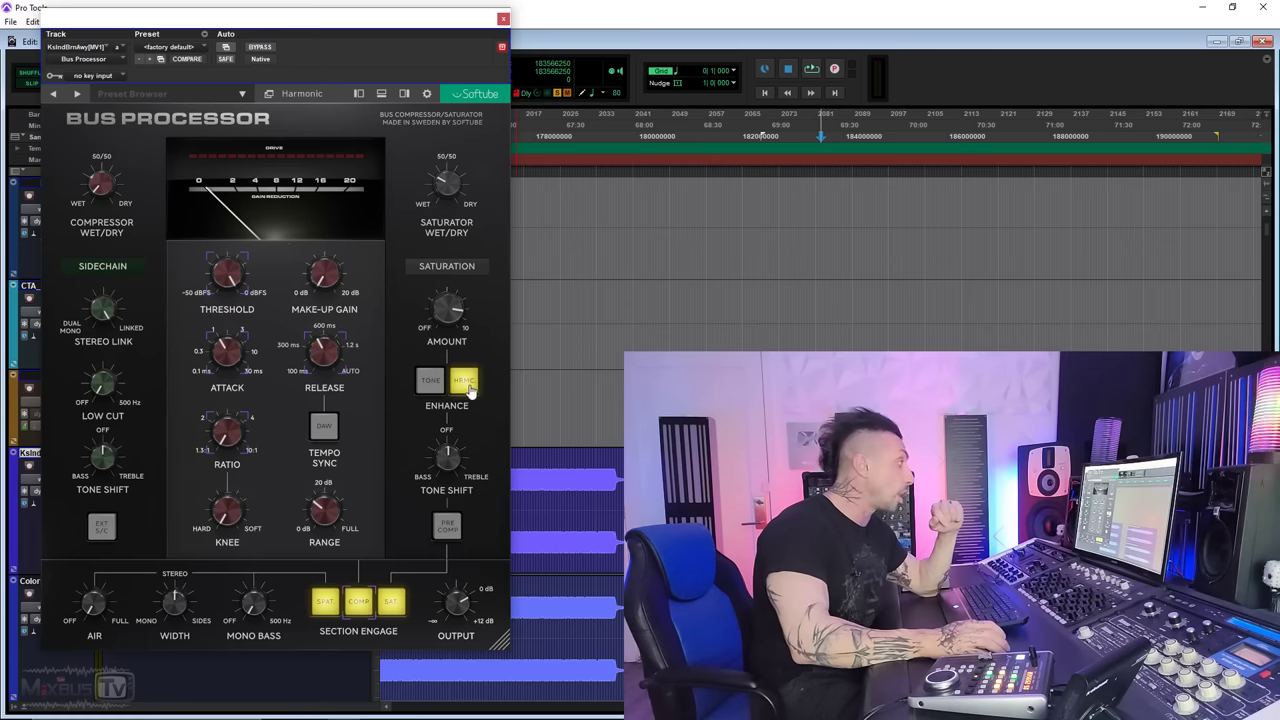
left_click(430, 381)
Shift the saturation tone toward treble and place the saturator before the compressor.
mouse_move(449, 457)
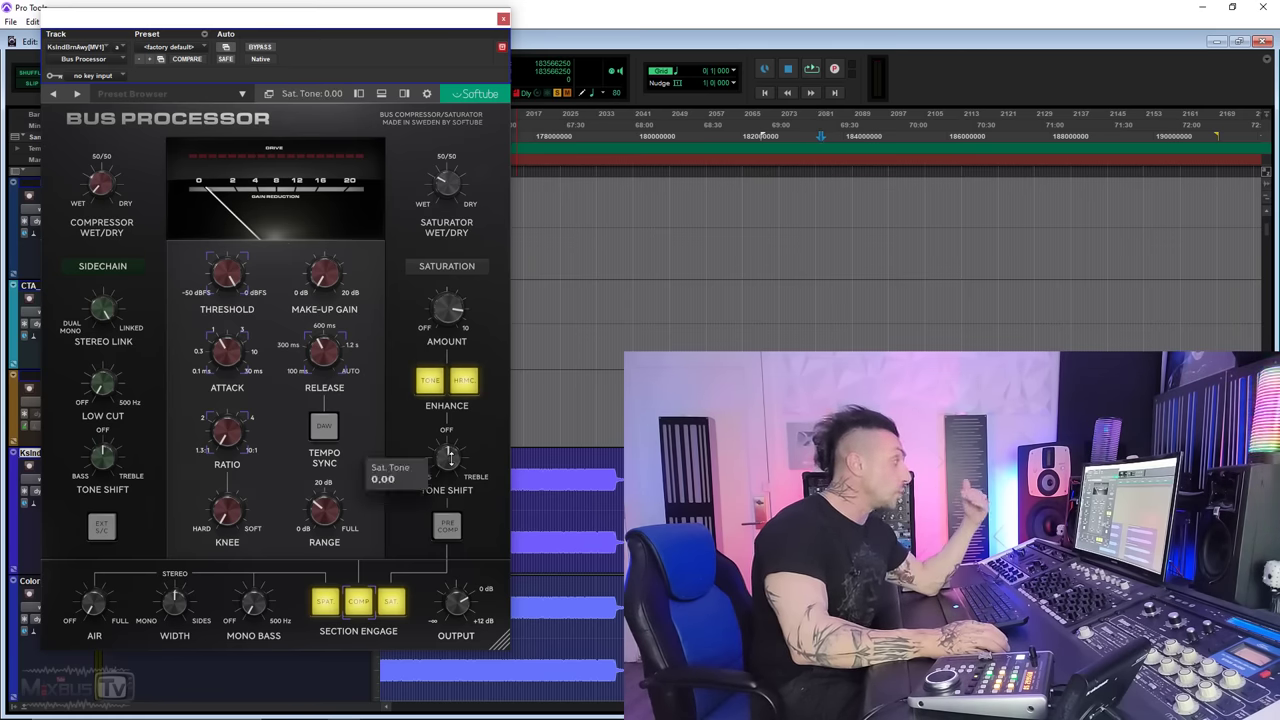
left_click_drag(449, 457, 451, 443)
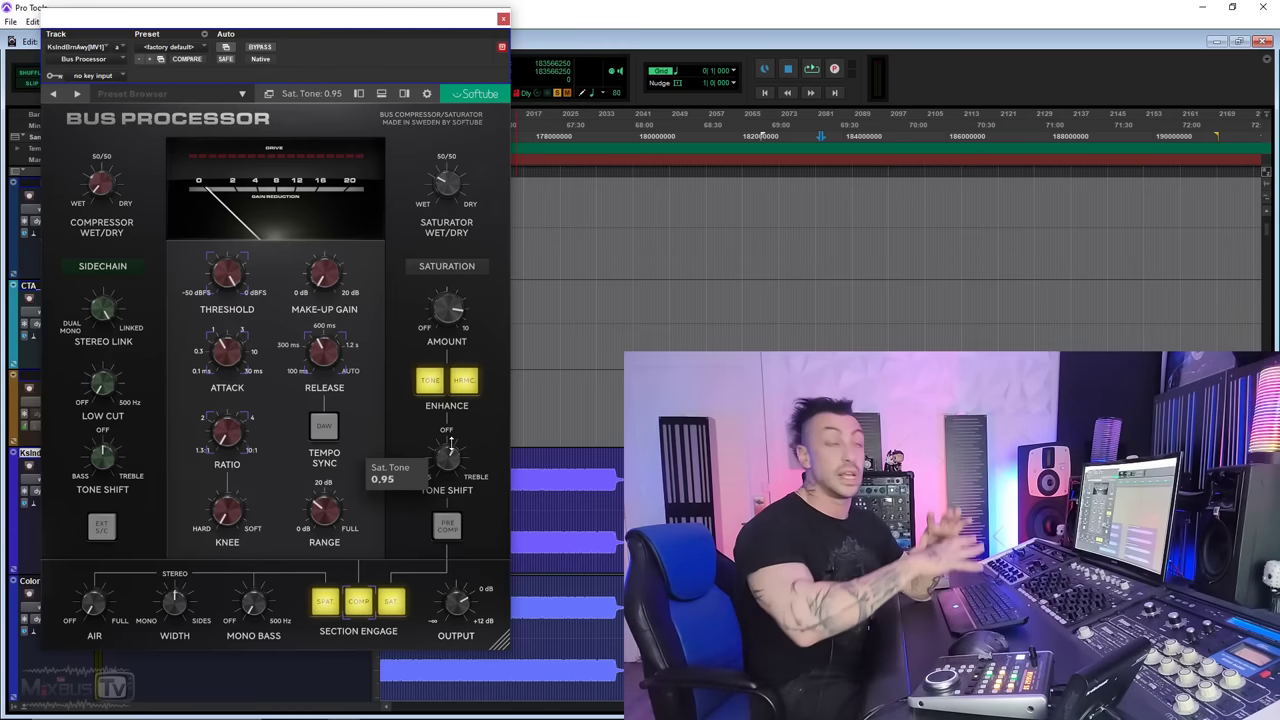
left_click(447, 527)
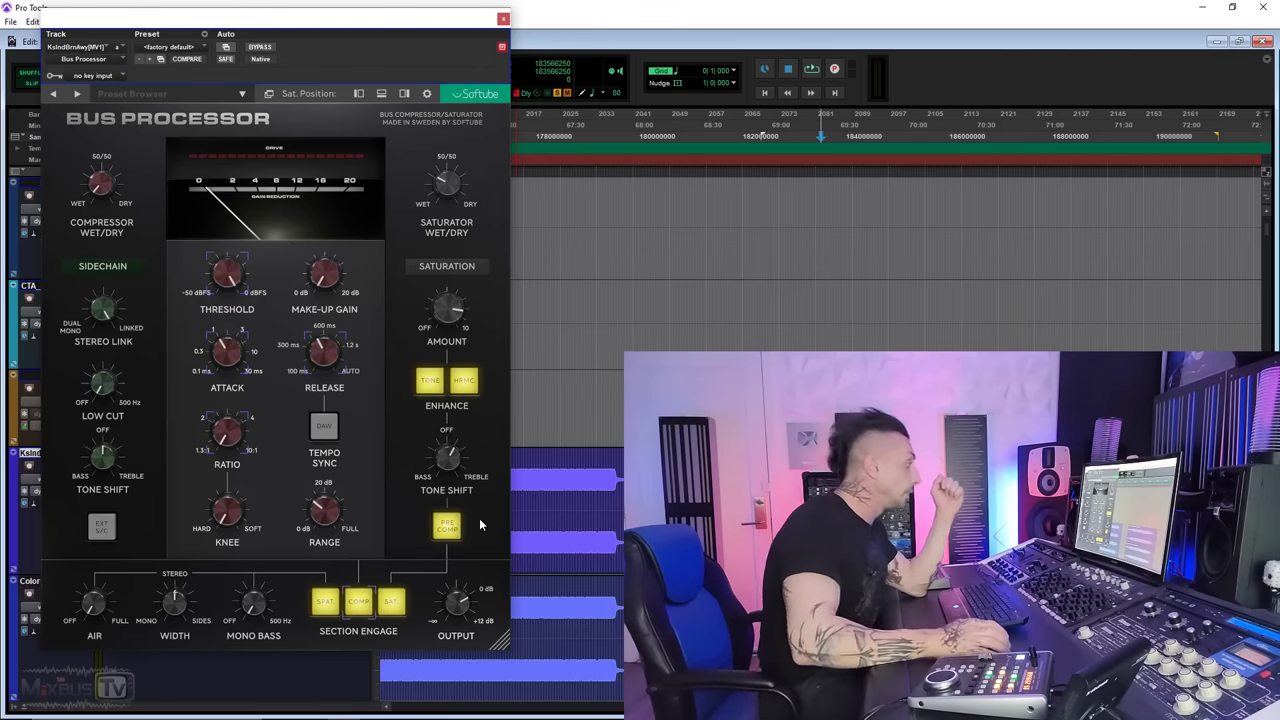
Disengage the saturation, compressor and spatial sections.
left_click(392, 602)
left_click(360, 602)
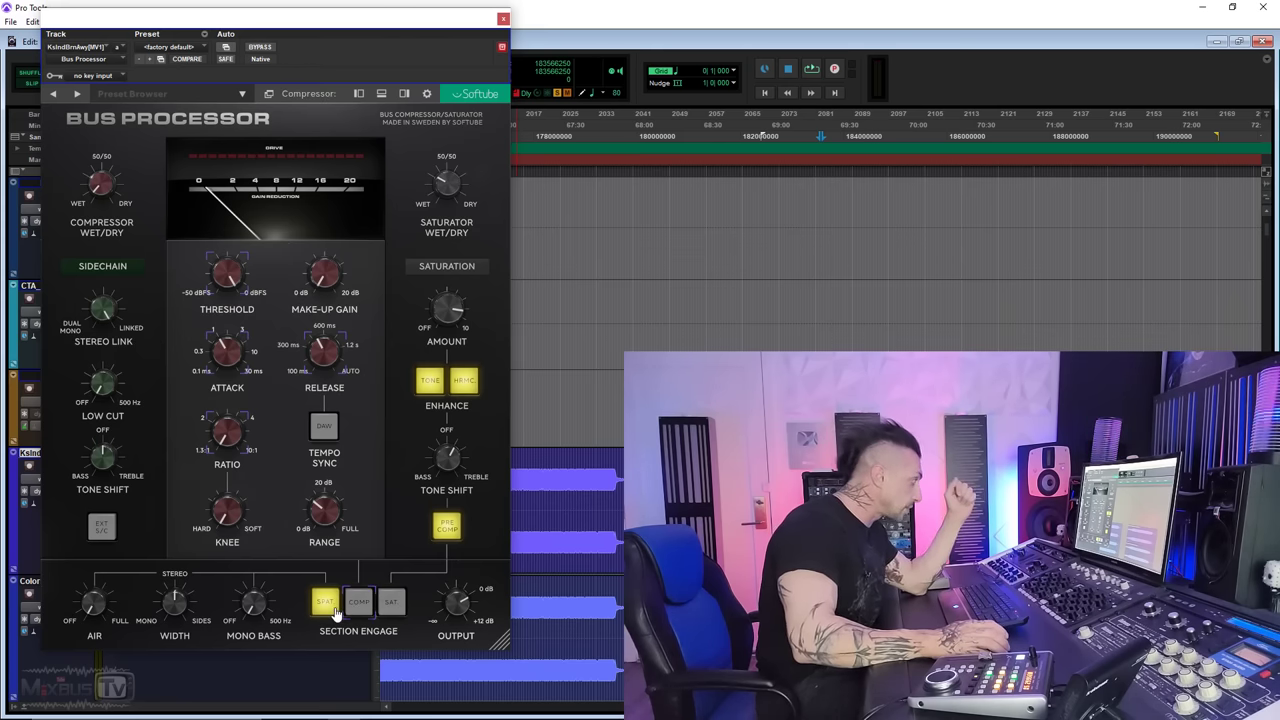
left_click(324, 605)
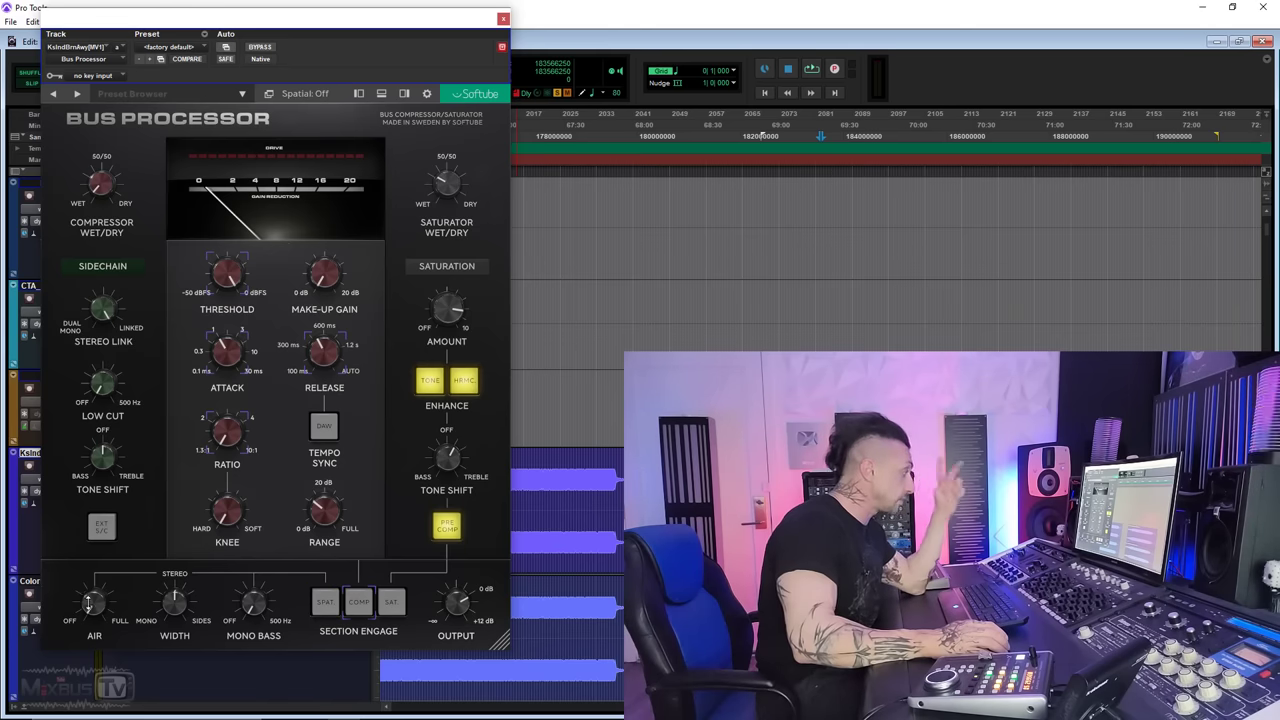
Try out the stereo air and width controls.
left_click_drag(91, 606, 78, 553)
left_click_drag(180, 605, 260, 600)
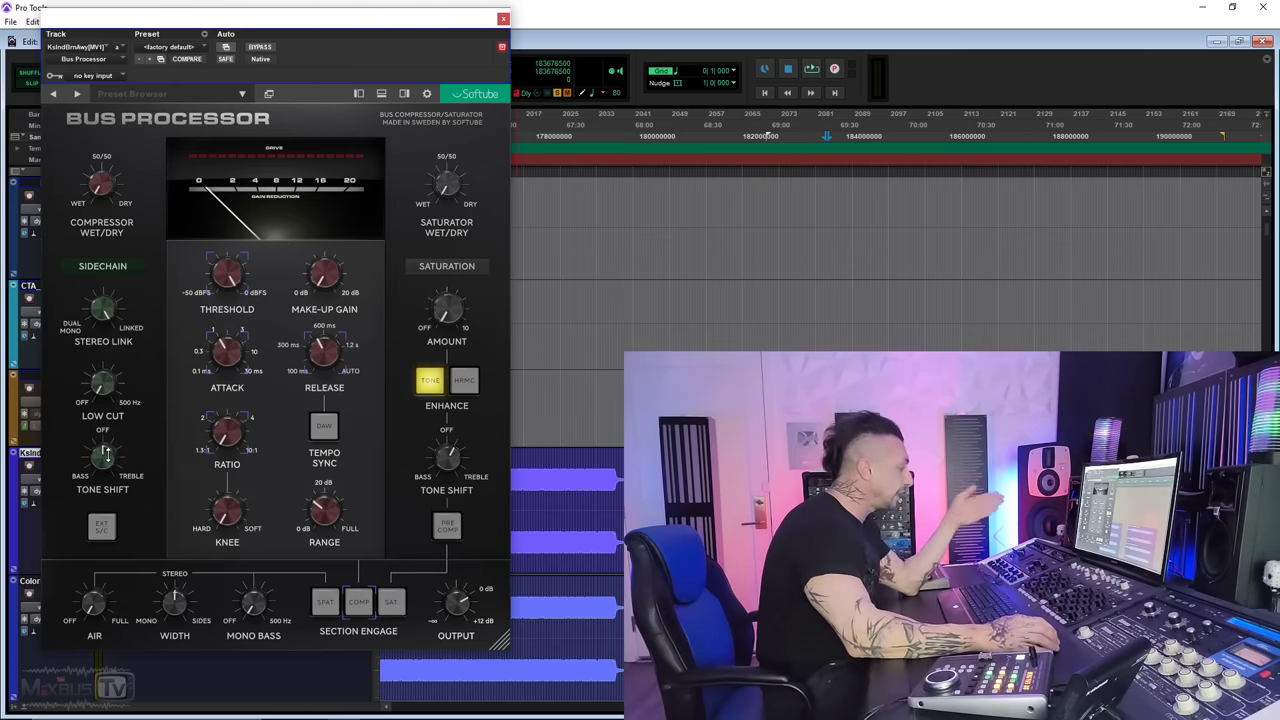
Try the sidechain tone shift at -0.85 toward bass and at a strong setting toward treble.
mouse_move(103, 452)
left_mouse_down()
mouse_move(102, 485)
mouse_move(102, 464)
left_mouse_up()
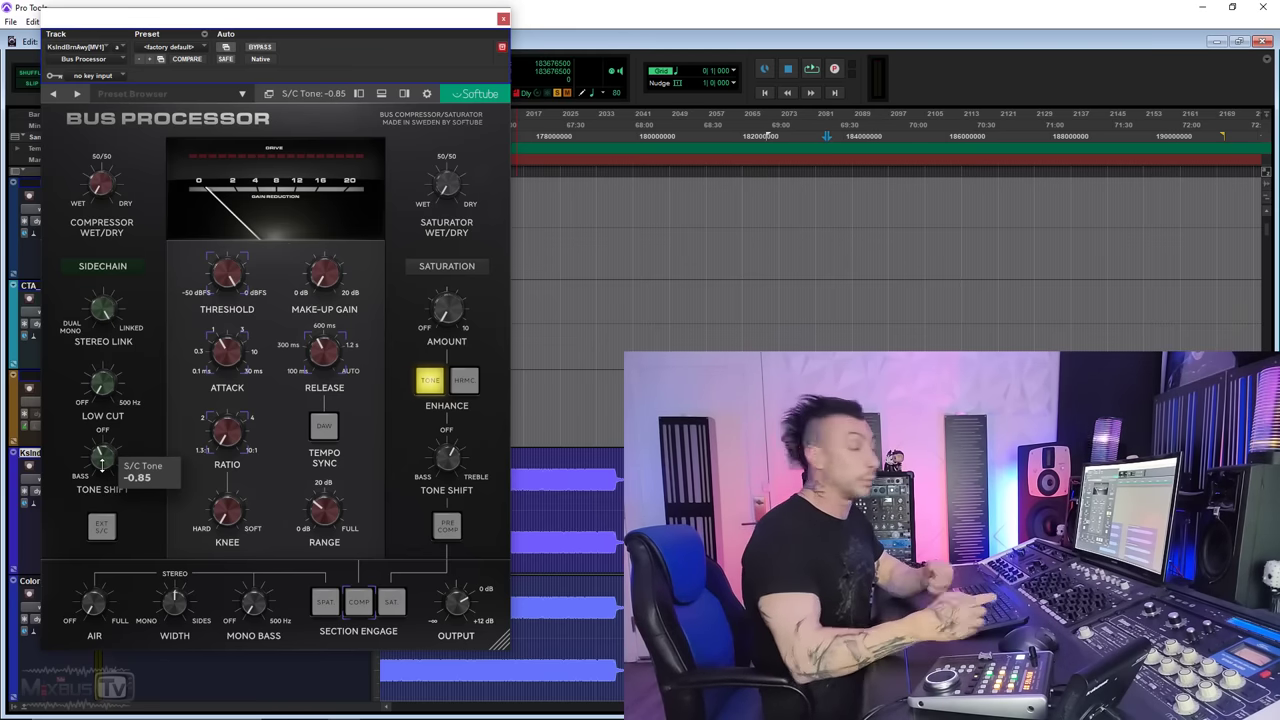
left_click_drag(100, 450, 104, 406)
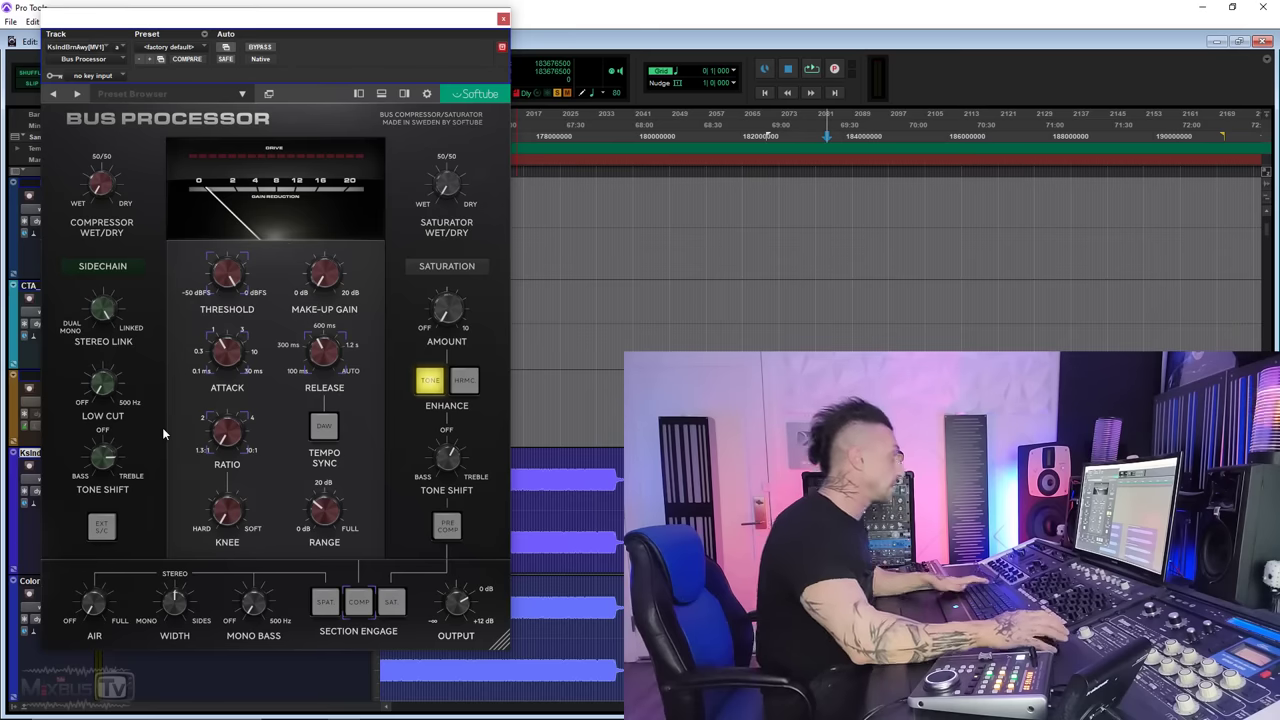
Set the compressor to a slower attack, faster release and 4:1 ratio, with the range limited to 10 dB.
mouse_move(216, 352)
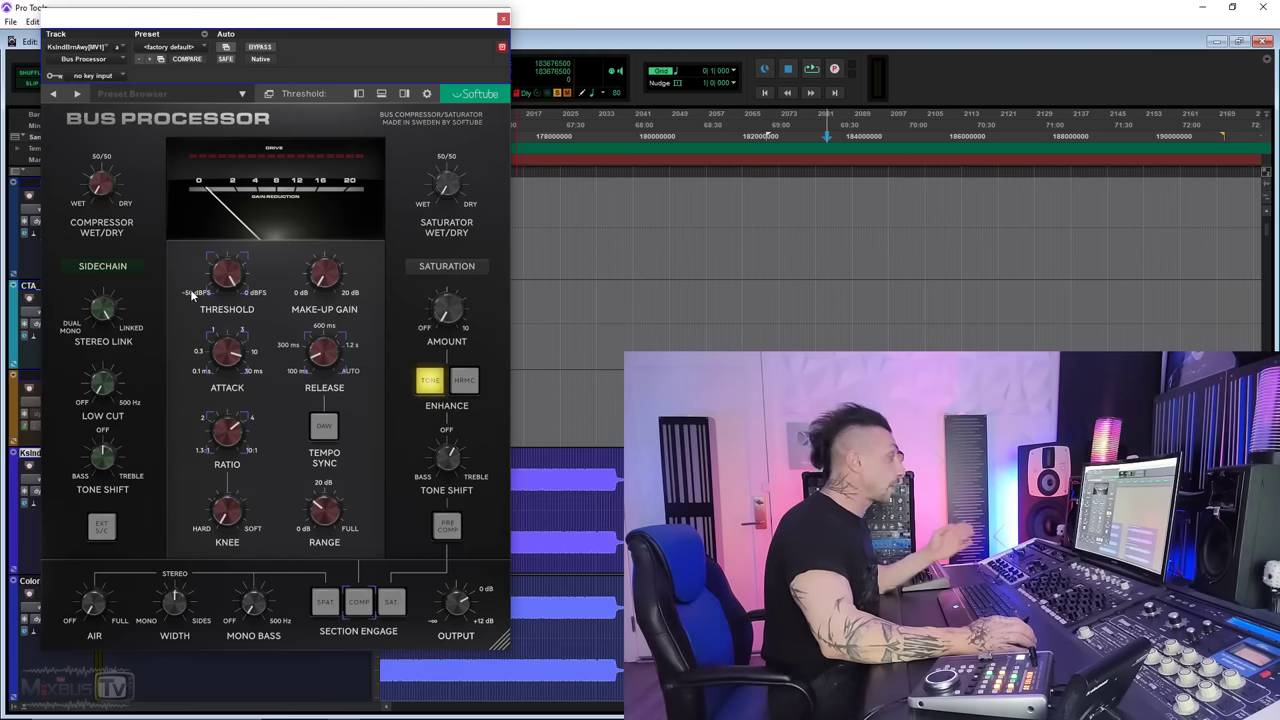
mouse_move(229, 431)
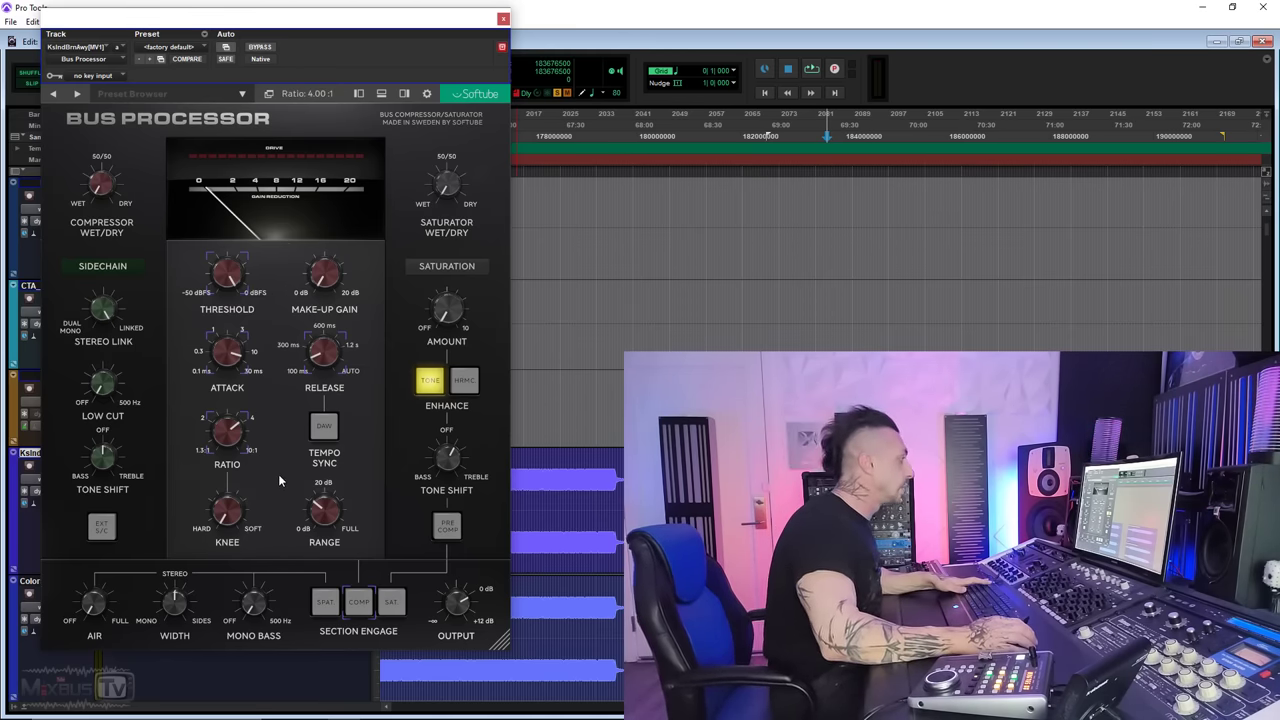
double_click(339, 514)
type("10")
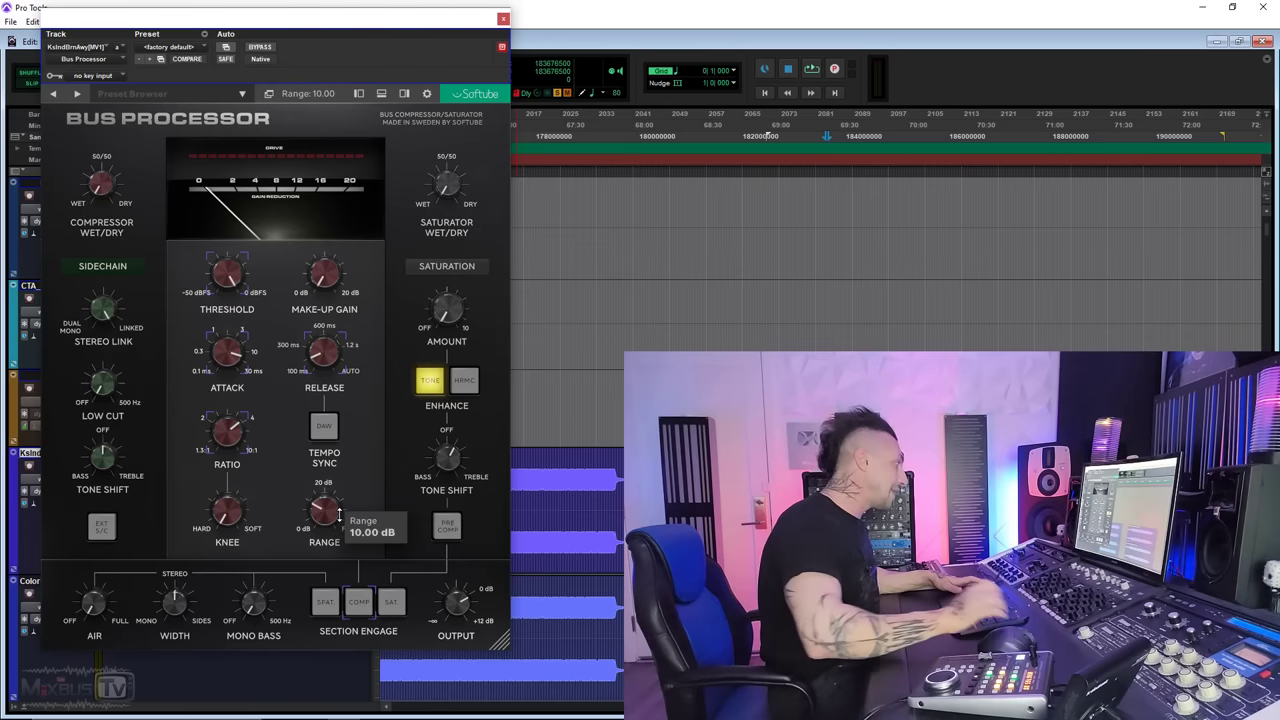
key("Return")
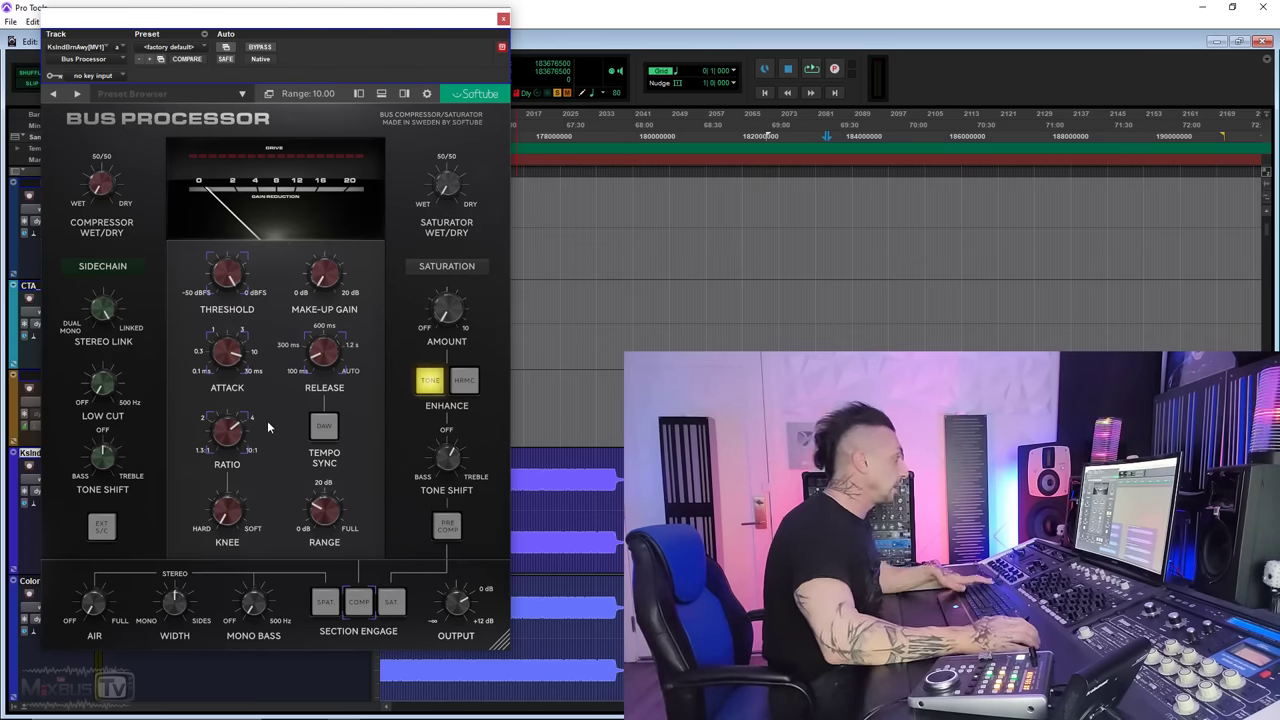
Play the track with the compressor section engaged and lower its threshold to about the middle of its scale.
key("space")
mouse_move(222, 314)
left_click_drag(222, 314, 219, 352)
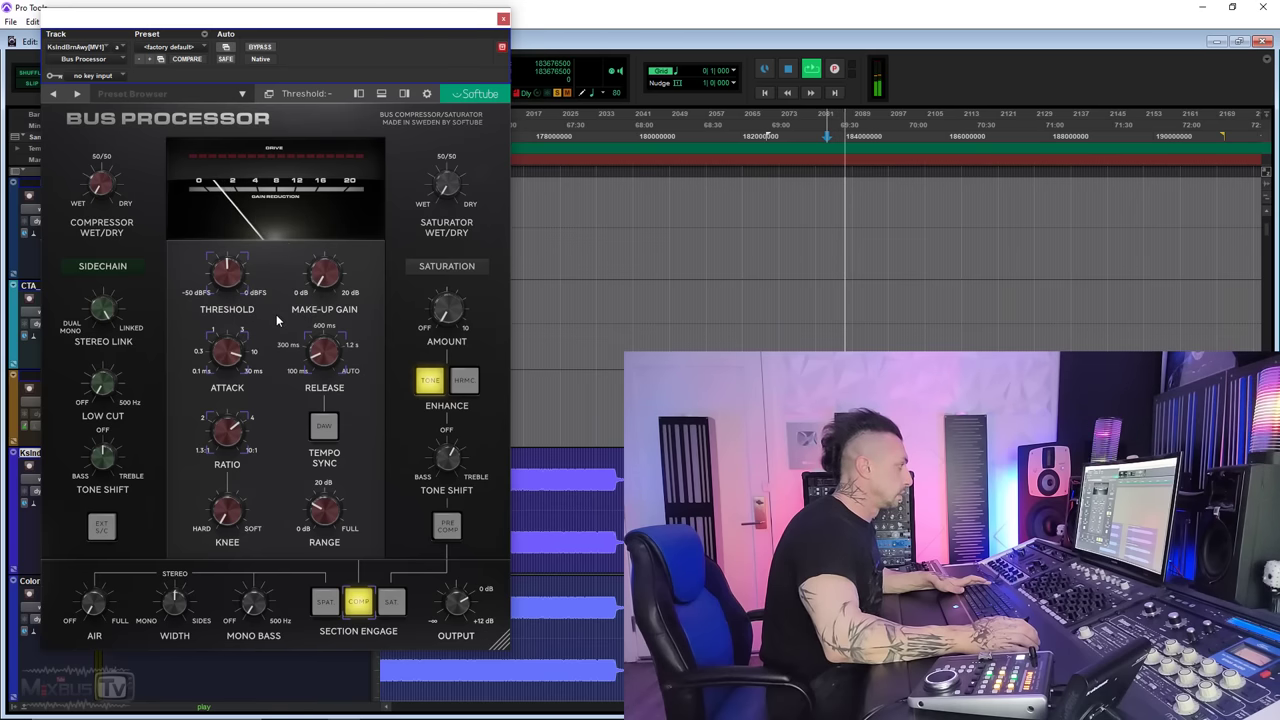
Raise the make-up gain to about 1.7 dB and compare the compressed signal with the bypassed one.
left_click_drag(324, 283, 324, 278)
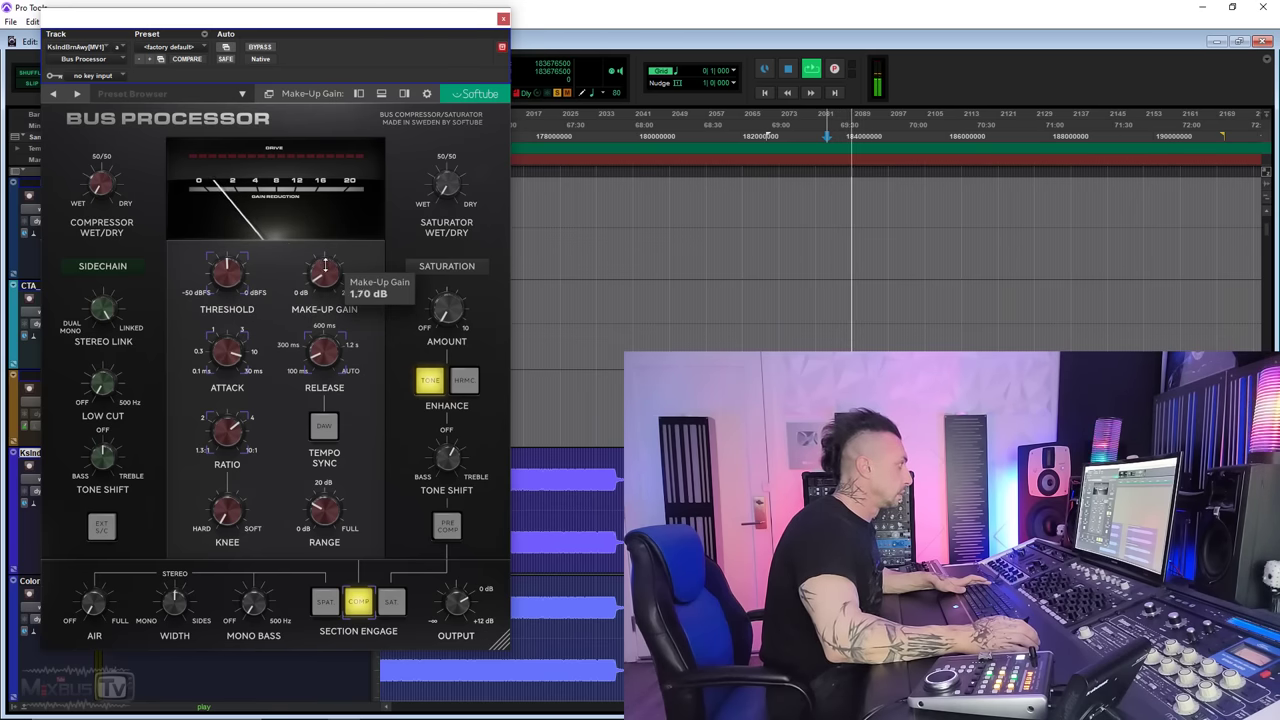
left_click(262, 47)
left_click(262, 48)
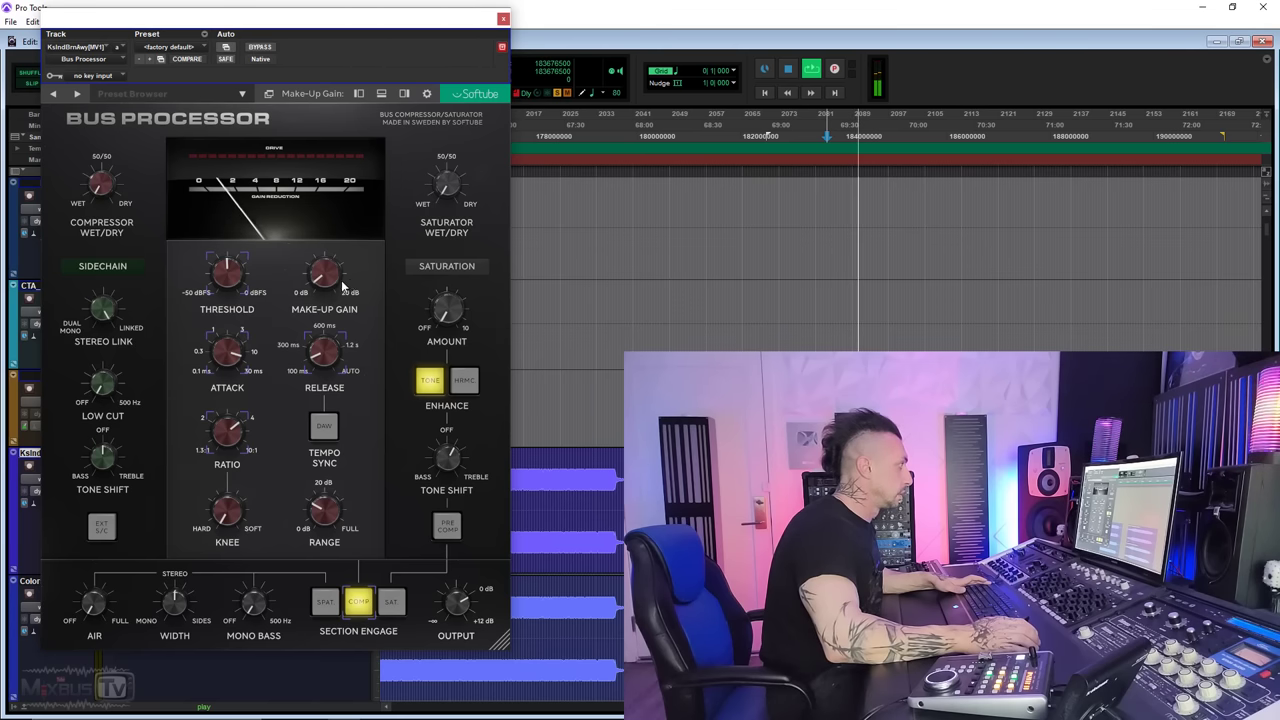
left_click_drag(341, 280, 336, 274)
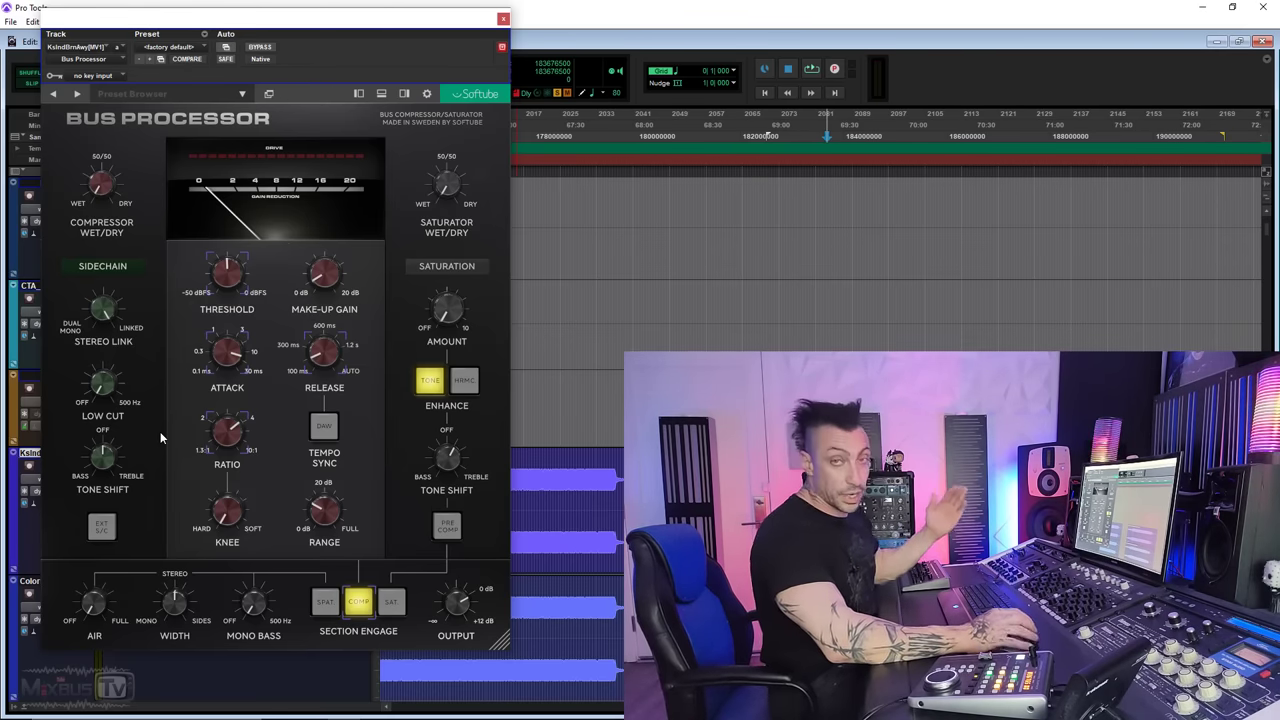
Play the track again and set the sidechain tone shift to 4.15 toward treble.
mouse_move(103, 456)
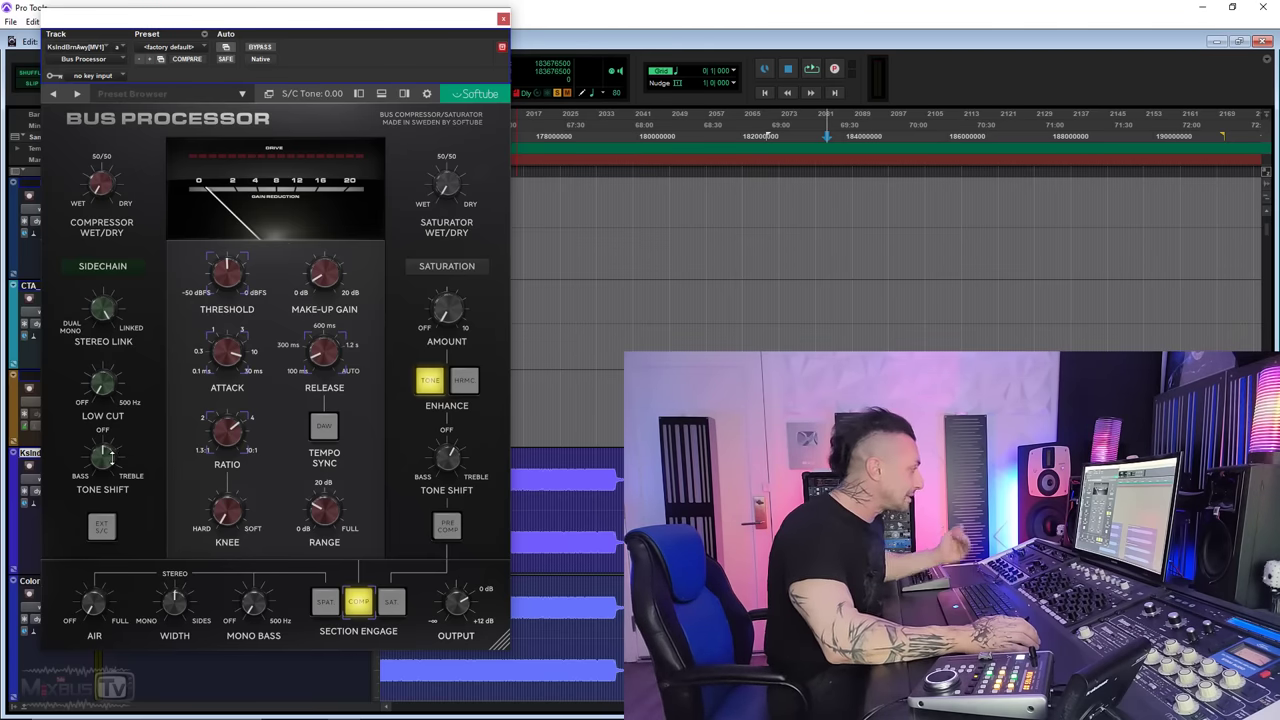
key("space")
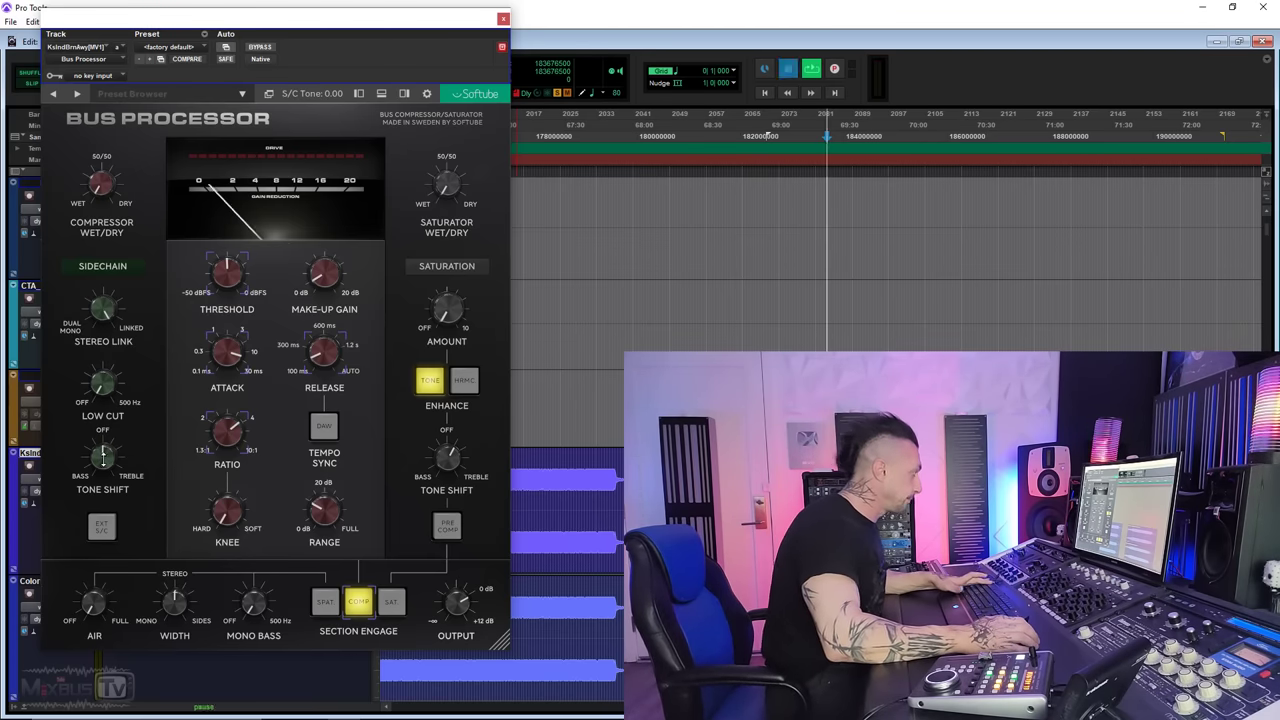
left_click_drag(103, 456, 105, 396)
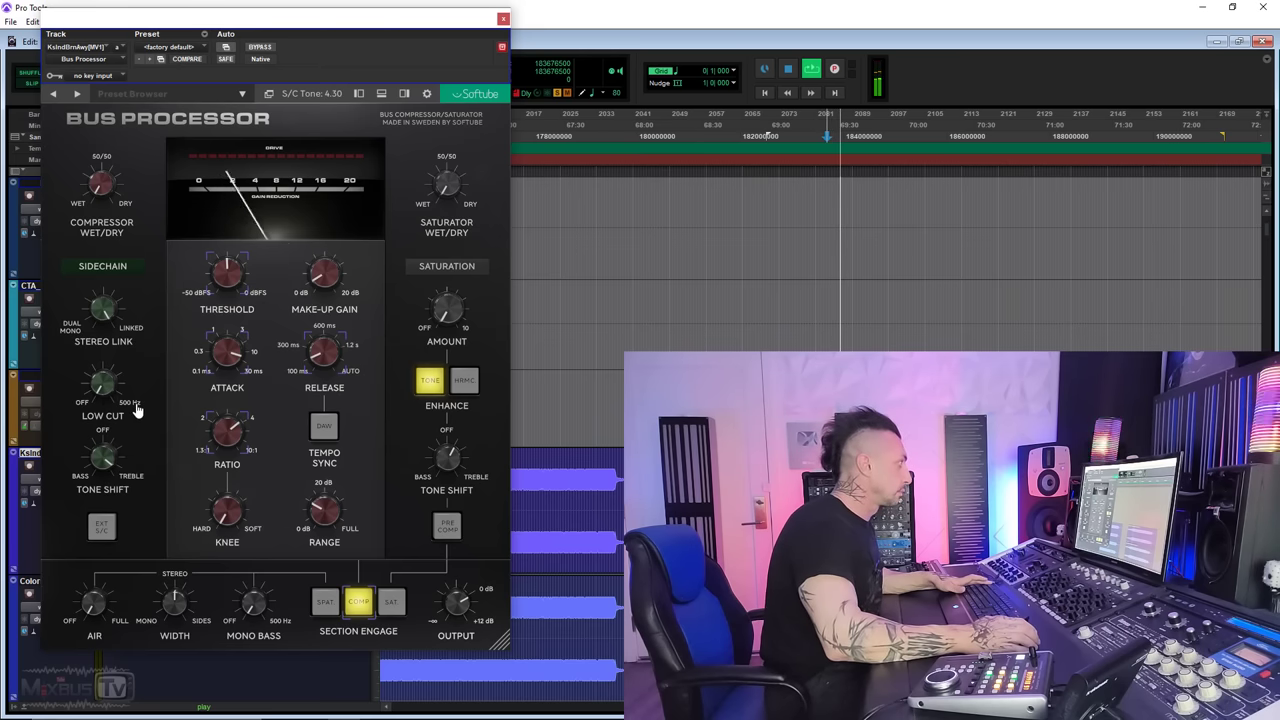
left_click_drag(108, 460, 108, 462)
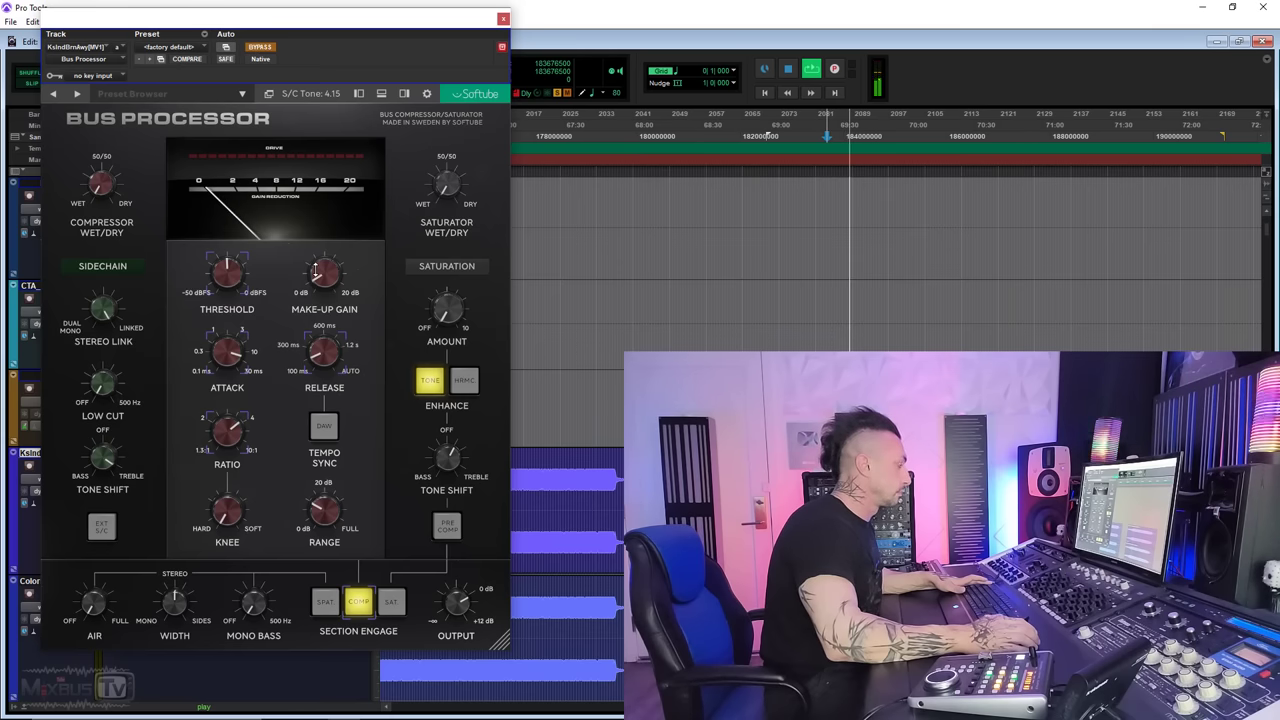
Set the make-up gain to 2.40 dB and compare the treble-weighted compression with the bypassed signal.
left_click(272, 48)
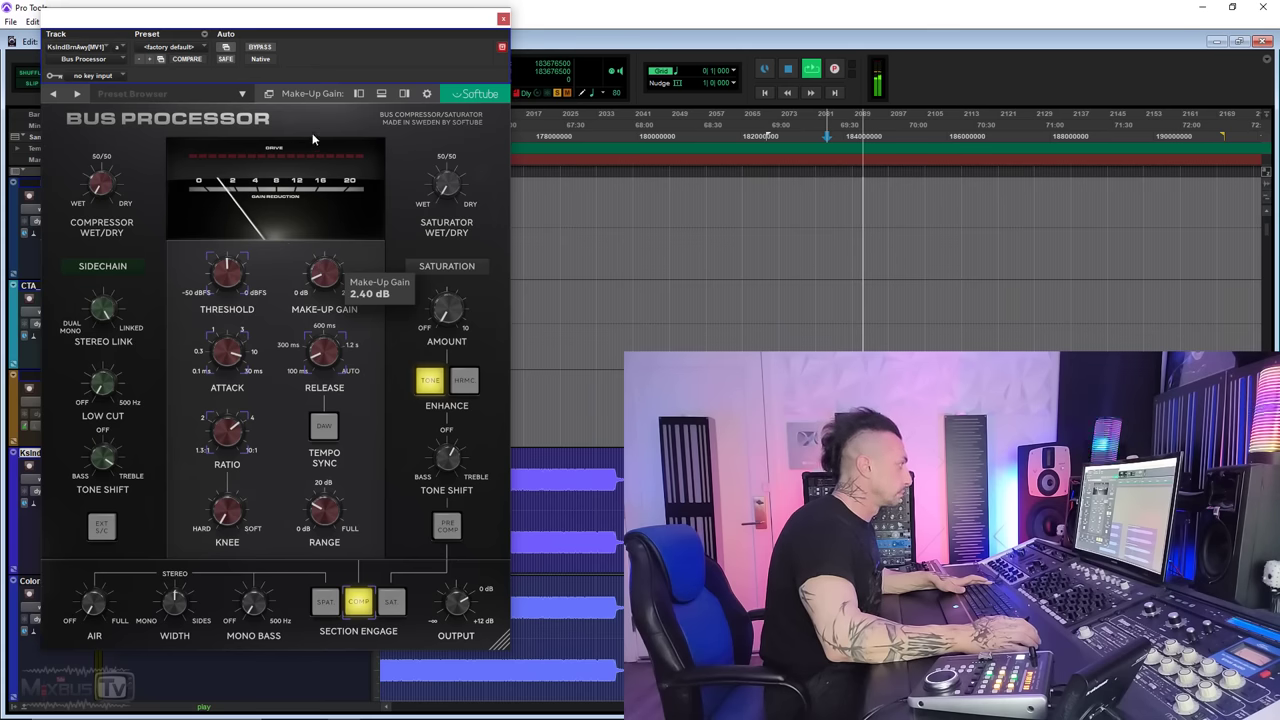
left_click(262, 48)
left_click(262, 48)
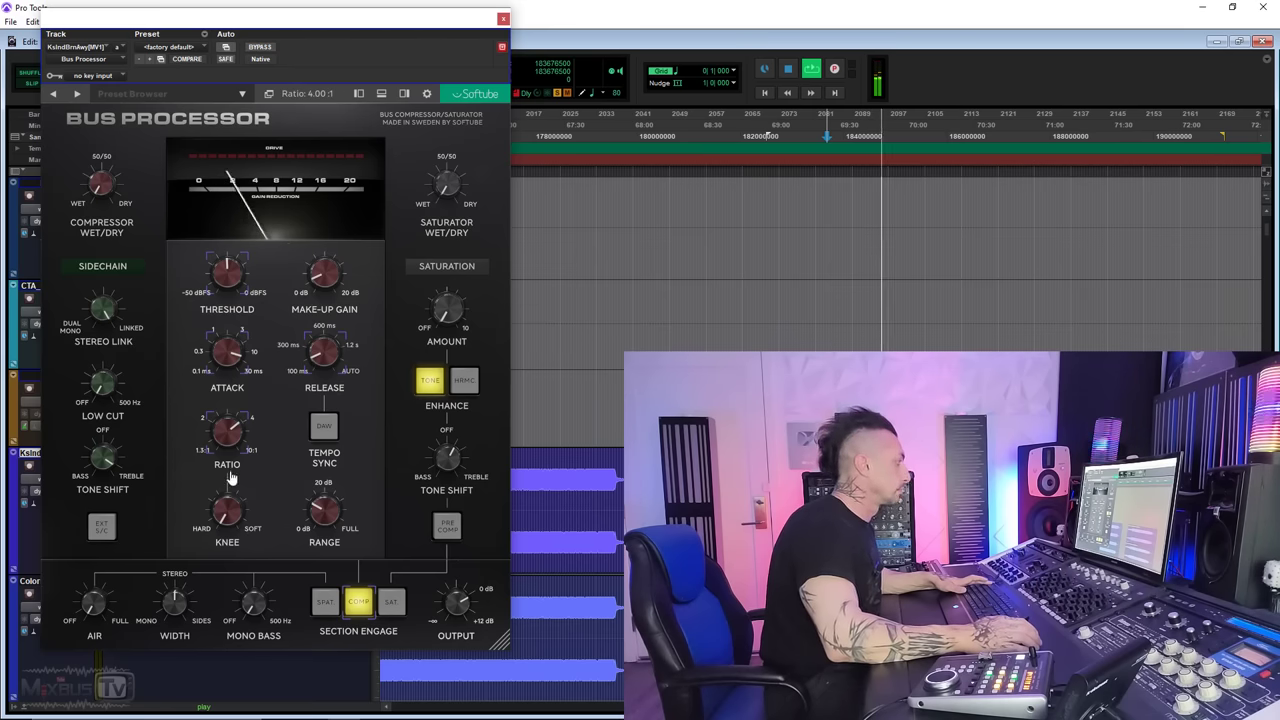
mouse_move(229, 432)
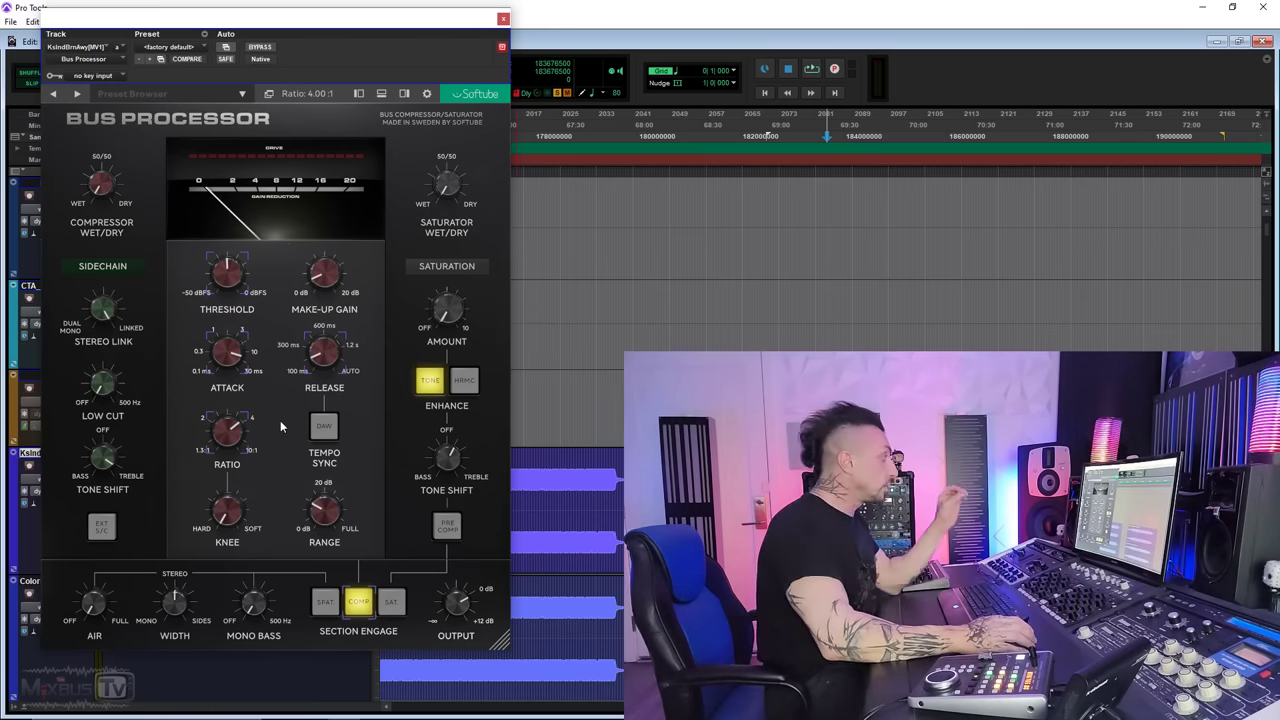
Set the sidechain low cut to 49 Hz.
mouse_move(122, 400)
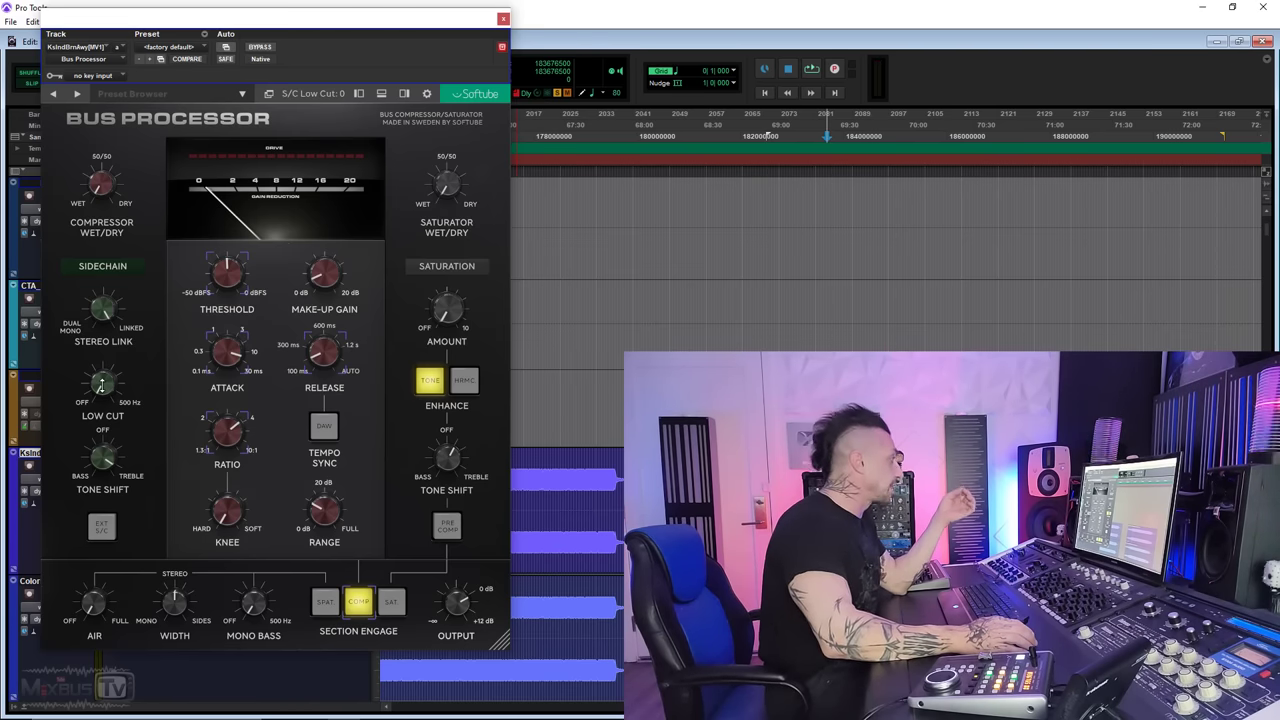
left_click_drag(101, 385, 95, 350)
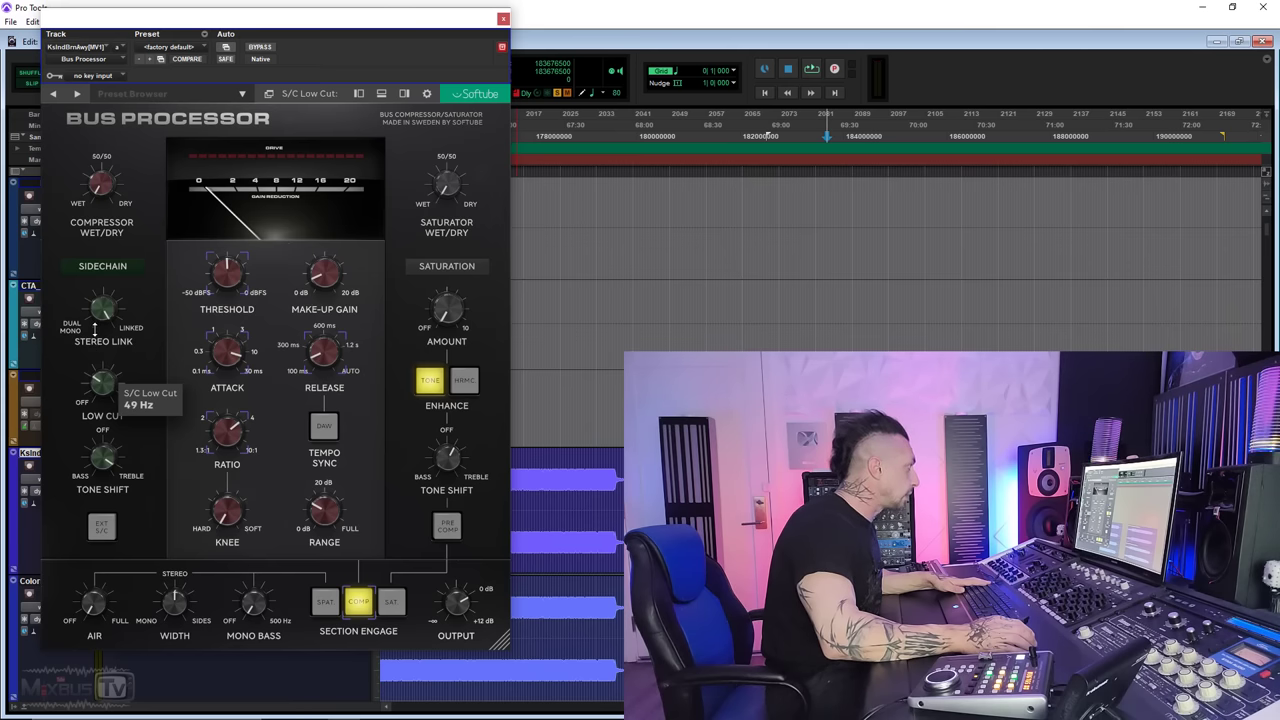
left_click_drag(115, 341, 112, 335)
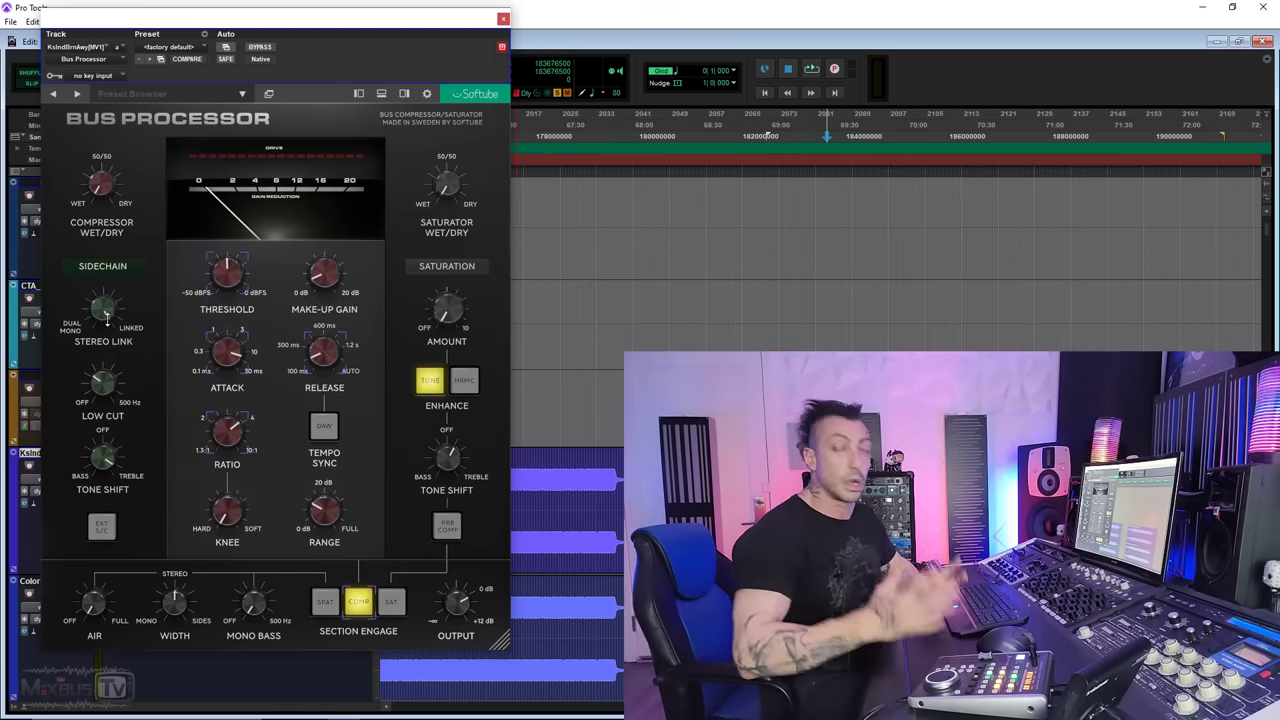
left_click_drag(106, 315, 104, 310)
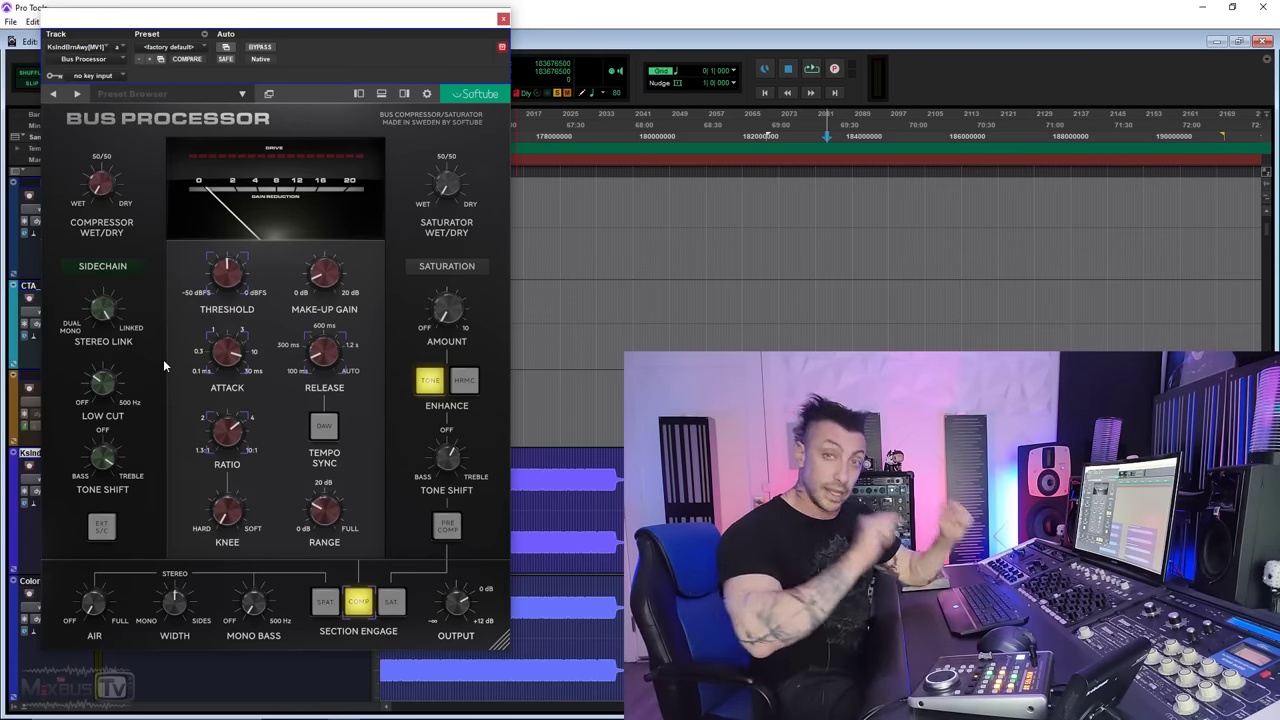
Play the track and compare the sidechain stereo link at full dual mono (0.00) with the fully linked setting.
key("space")
left_click_drag(102, 310, 96, 374)
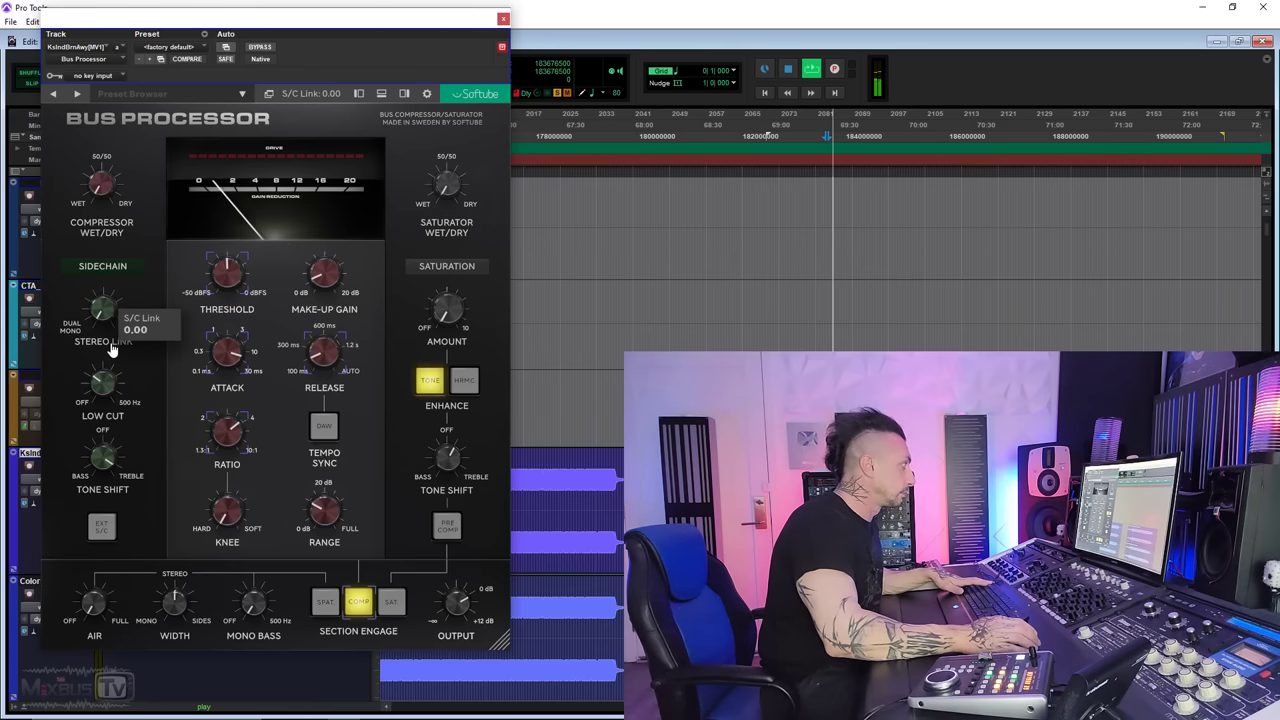
left_click_drag(96, 377, 128, 315)
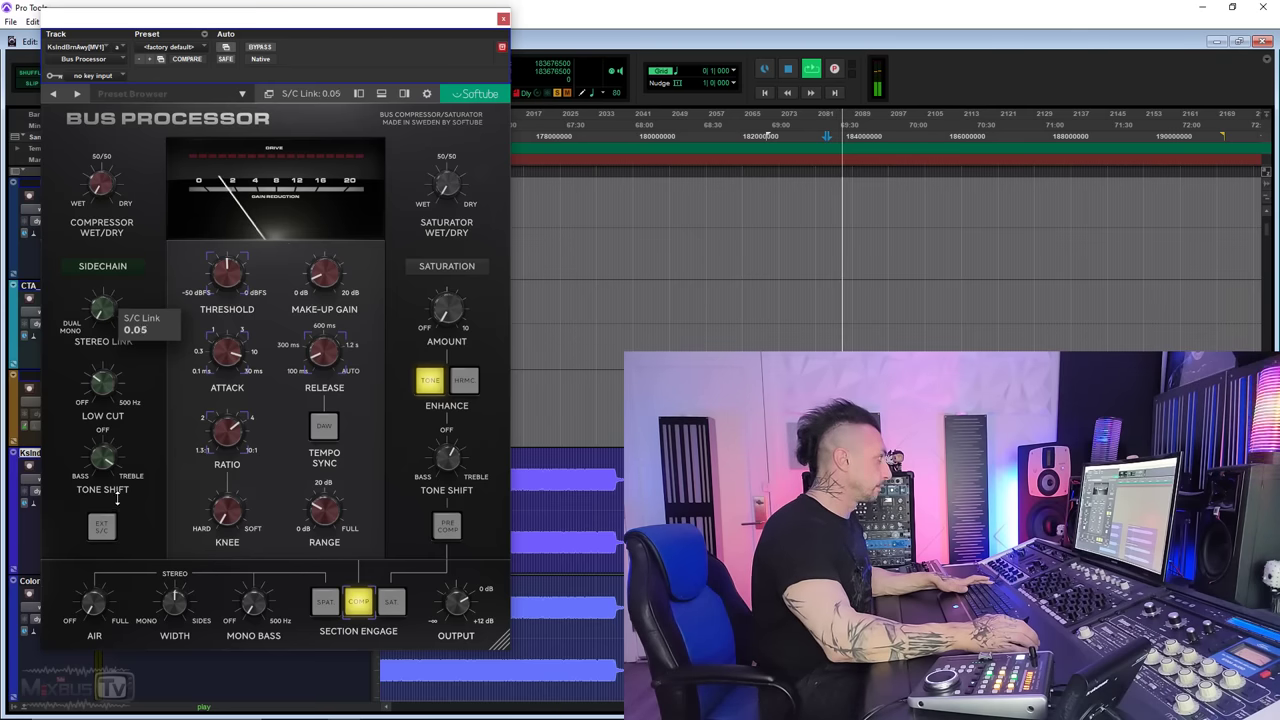
left_click_drag(128, 315, 171, 290)
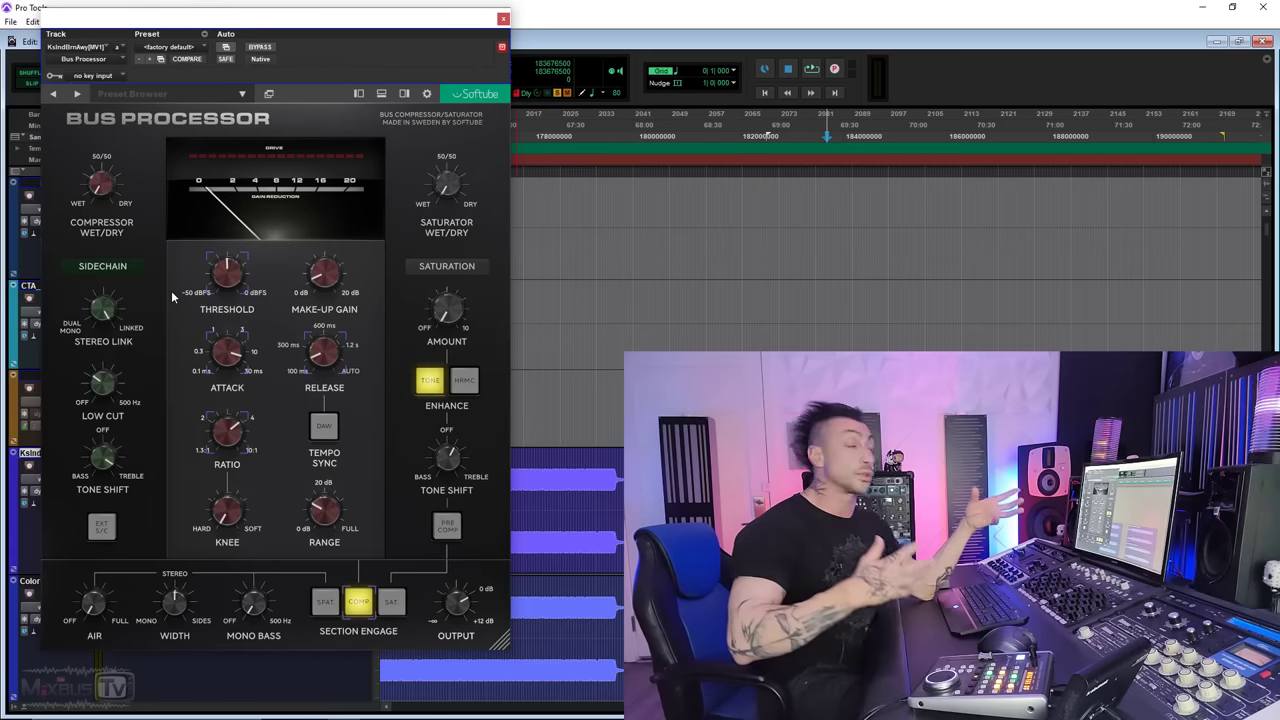
Play the track and compare the 4:1 compression ratio with the 2:1 ratio.
mouse_move(278, 410)
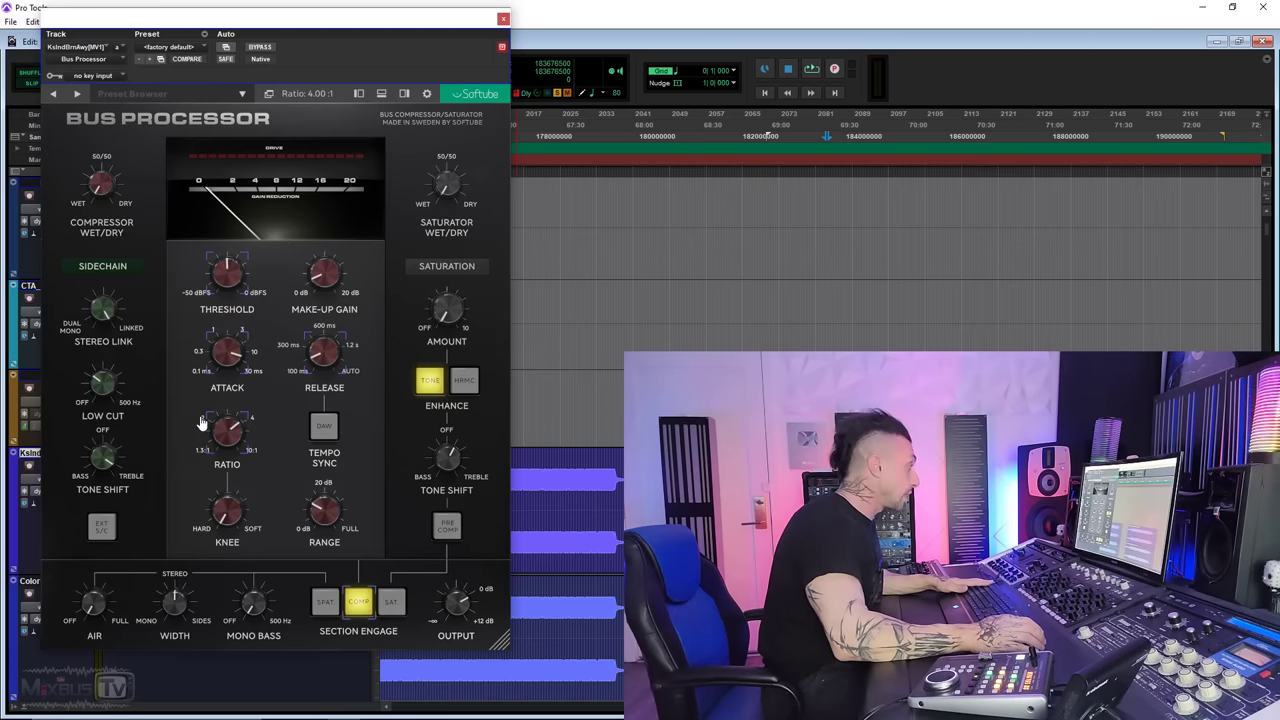
left_click_drag(209, 430, 275, 420)
key("space")
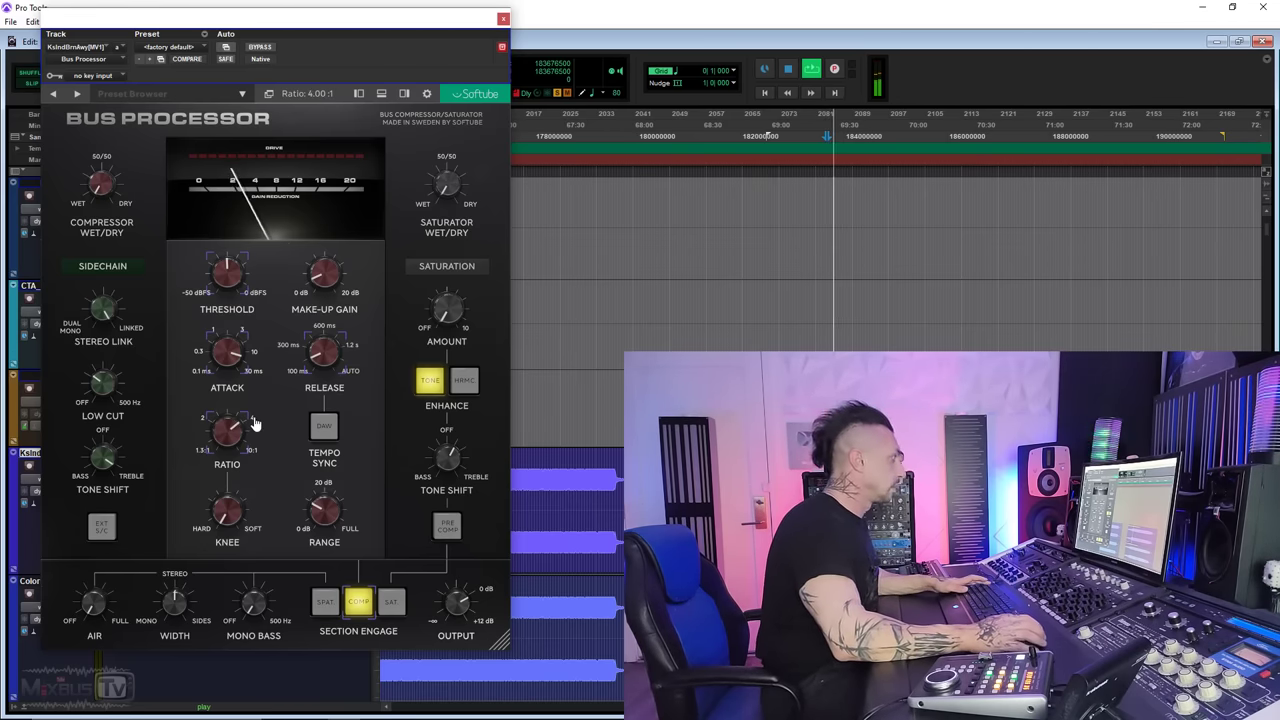
left_click(252, 419)
left_click(207, 425)
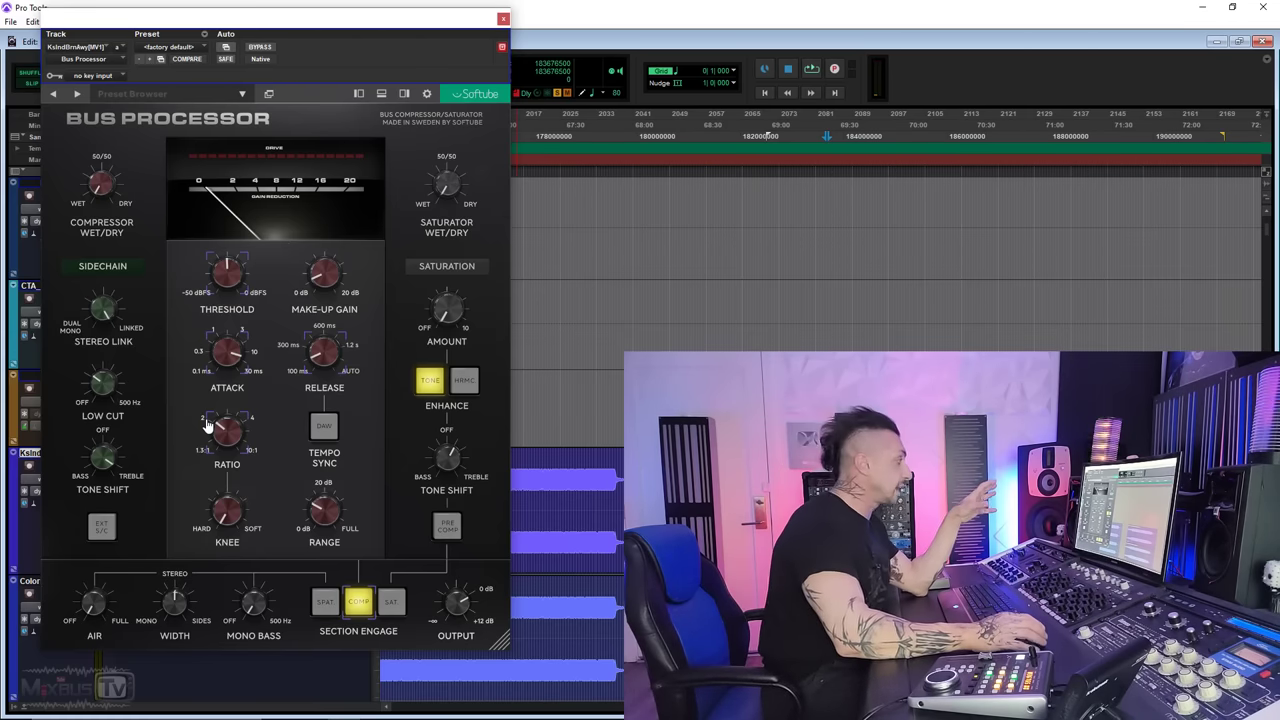
During playback, set the ratio to 2:1 and the threshold to -18.00 dB, comparing the compression with the bypassed signal.
mouse_move(226, 422)
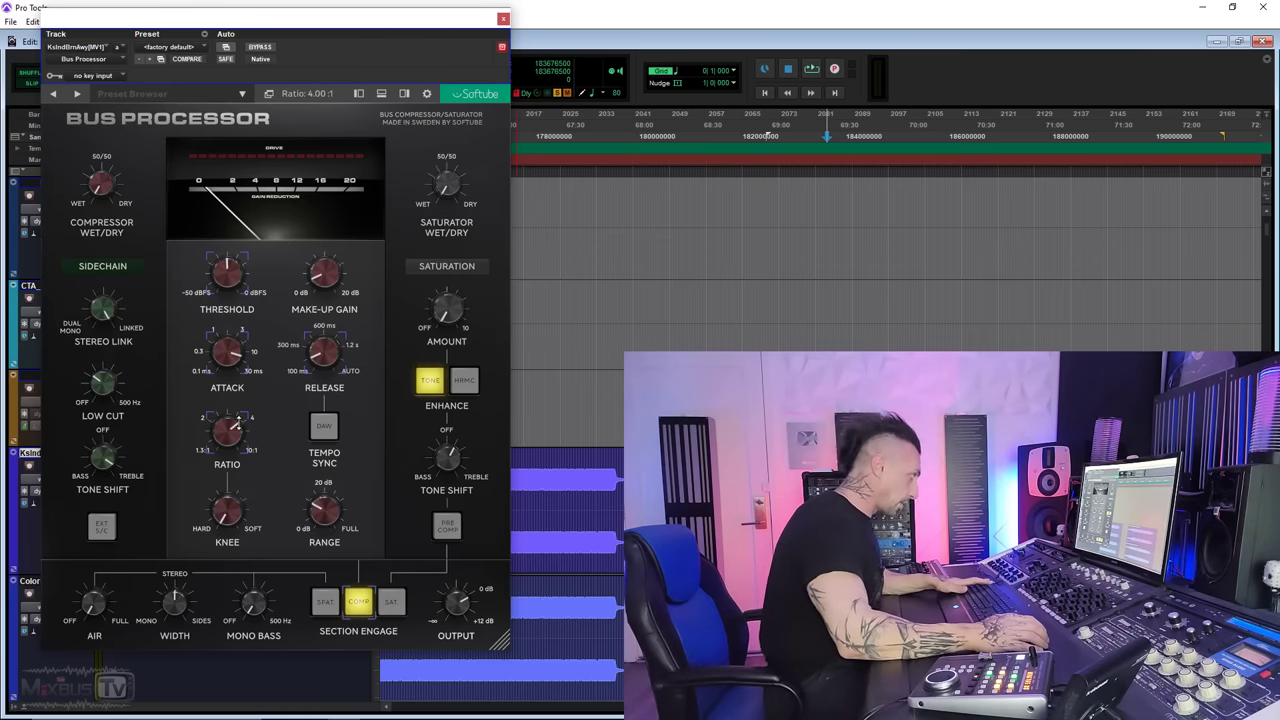
key("space")
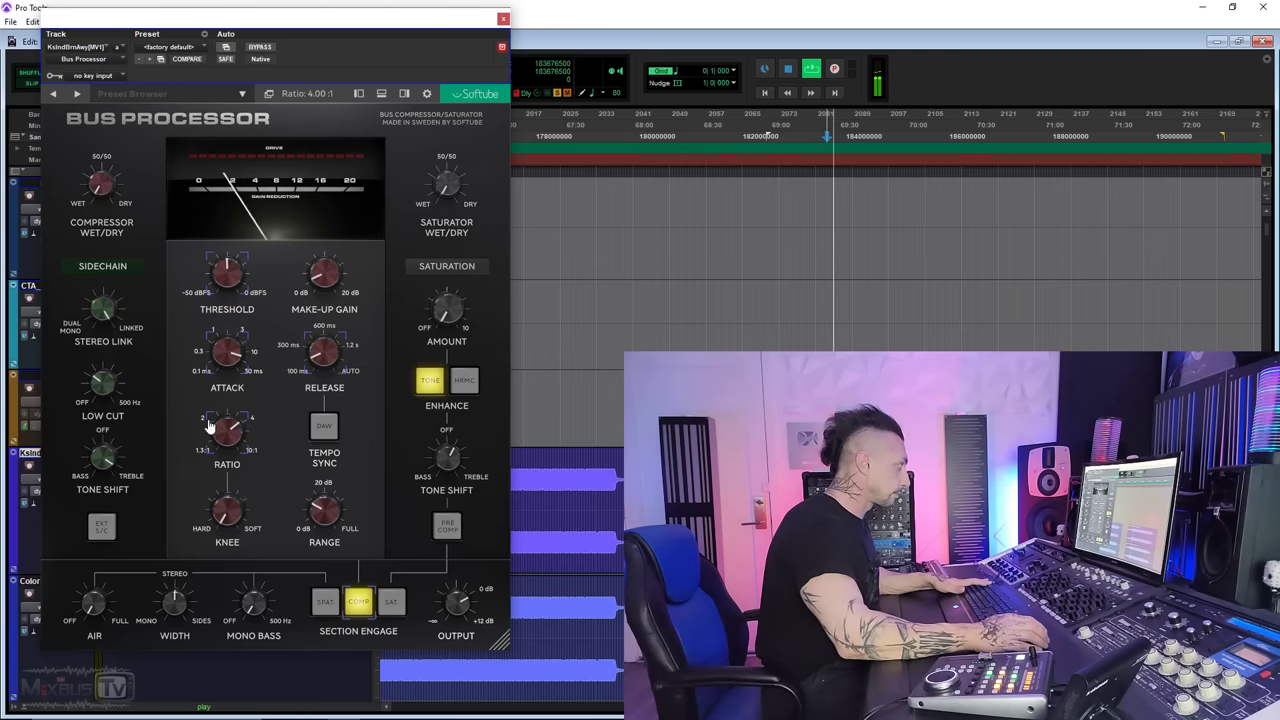
mouse_move(230, 255)
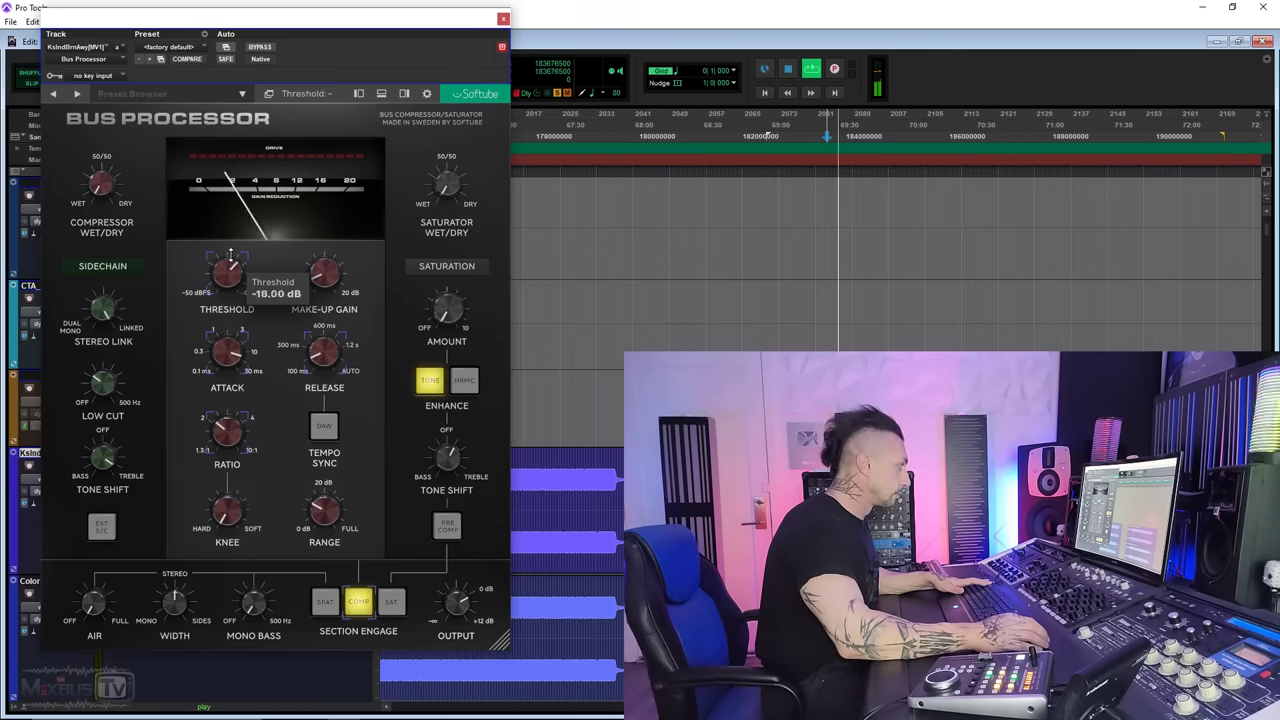
left_click(260, 47)
left_click(260, 47)
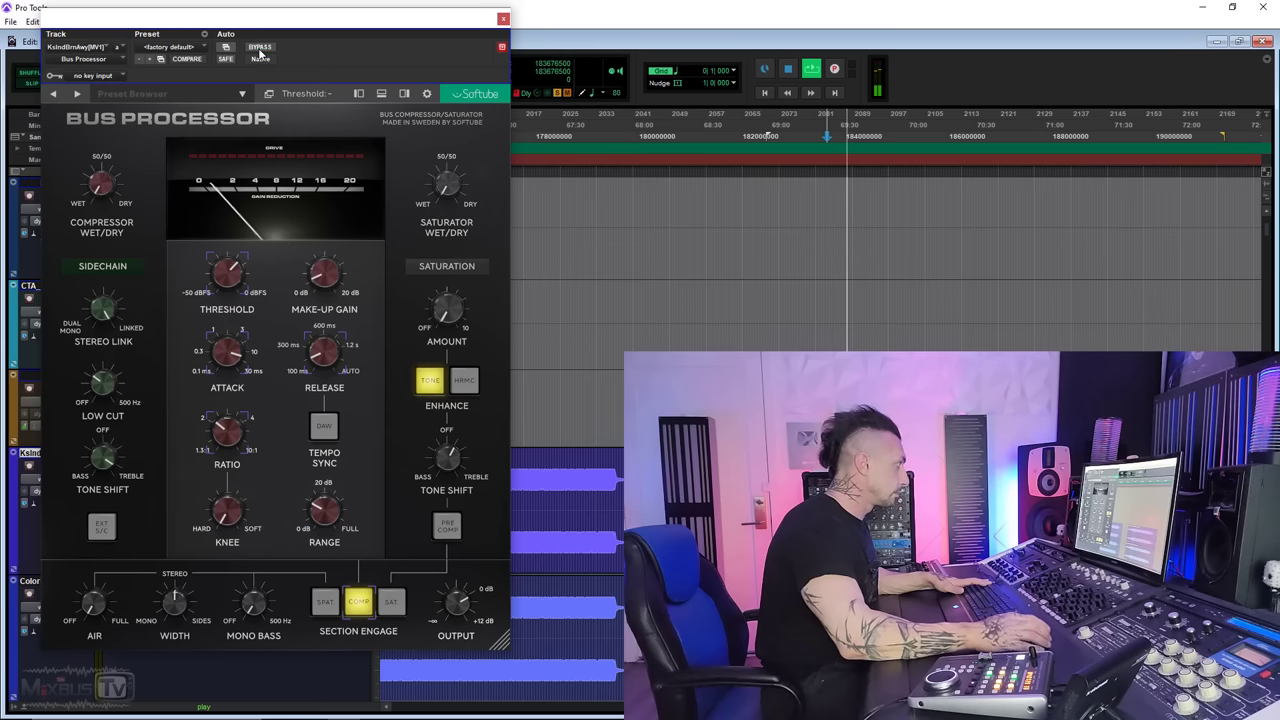
Set the make-up gain to 1.70 dB and compare the level-matched compression with the bypassed signal.
mouse_move(320, 284)
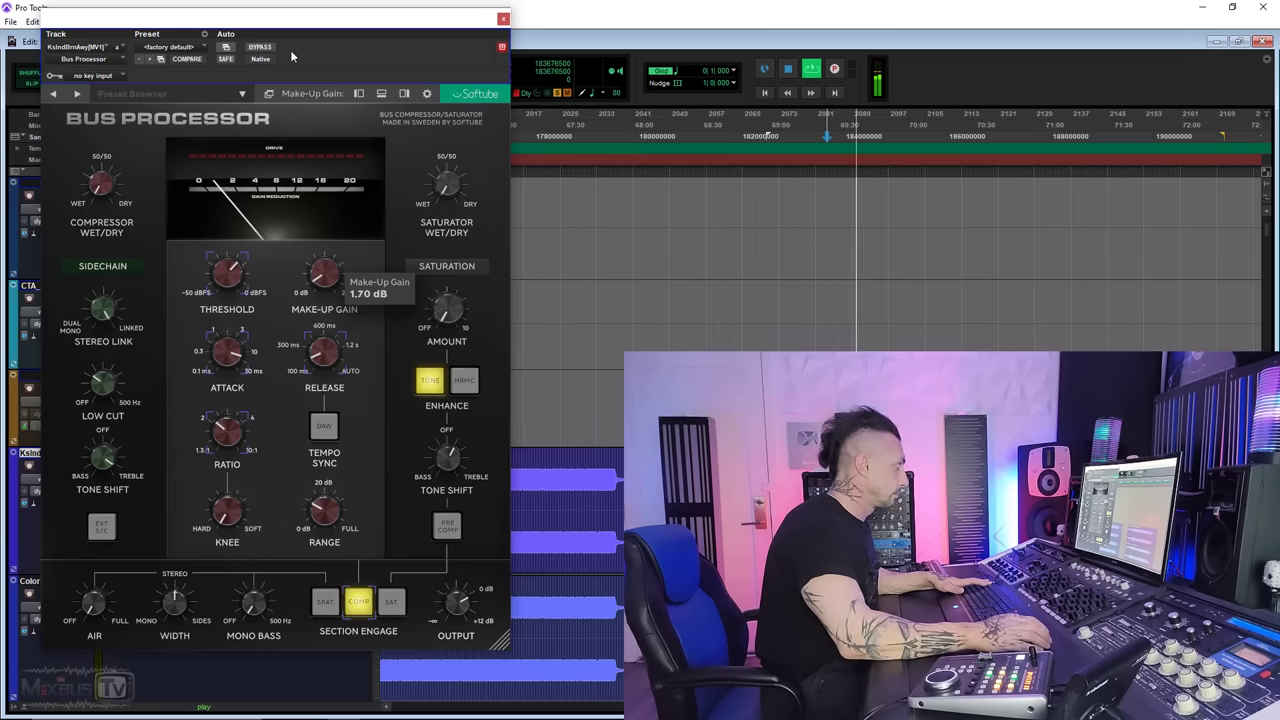
left_click(260, 47)
left_click(261, 48)
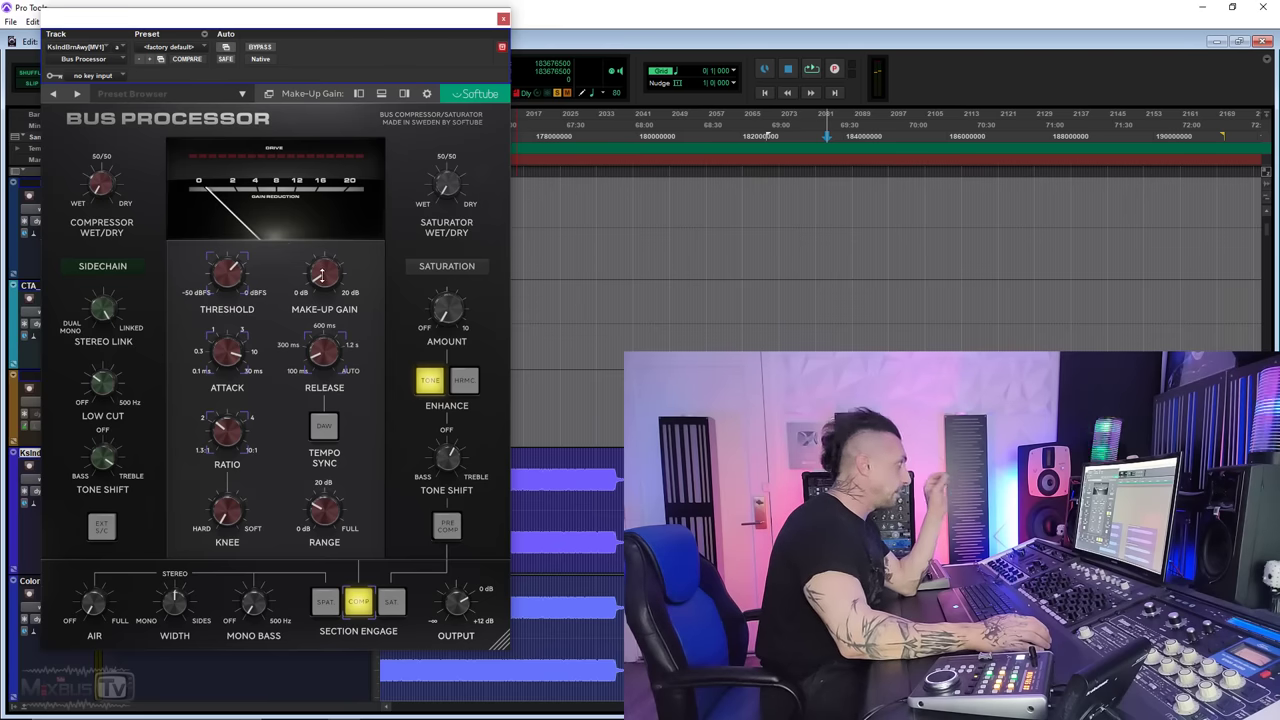
Replay the passage twice, switching the plug-in bypass on and off to listen to the gentle compression against the dry track.
mouse_move(325, 275)
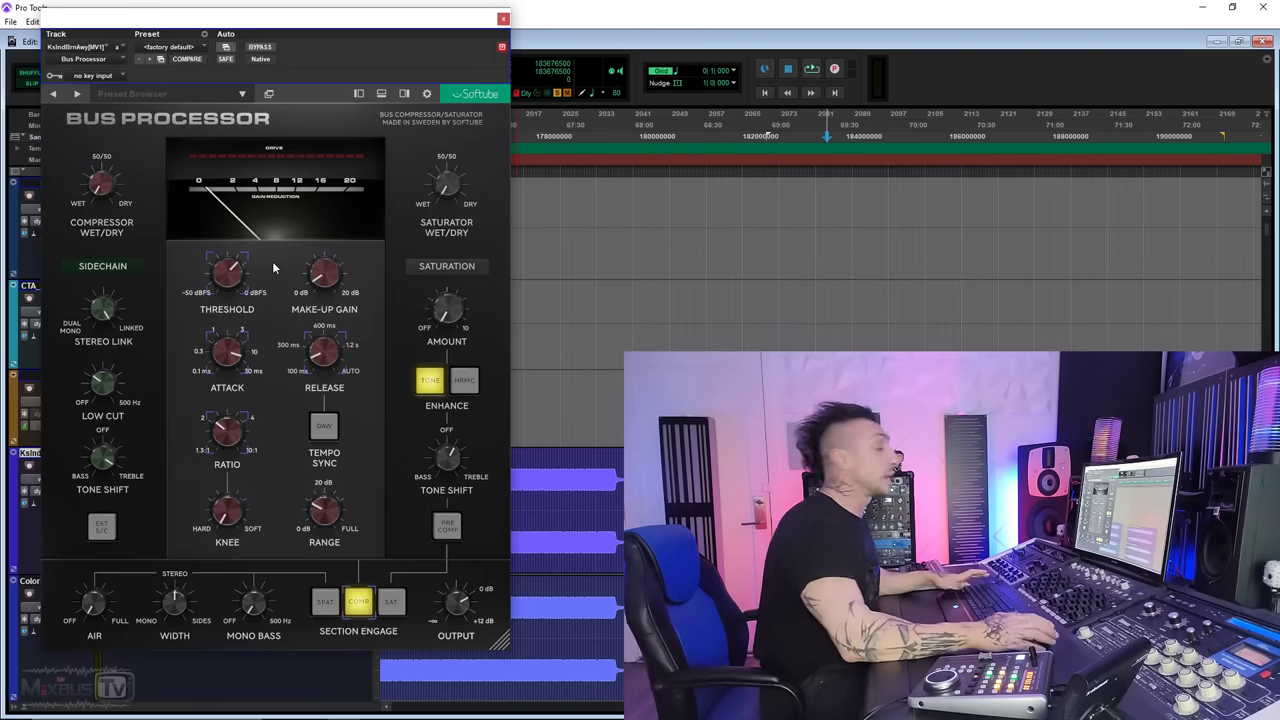
key("space")
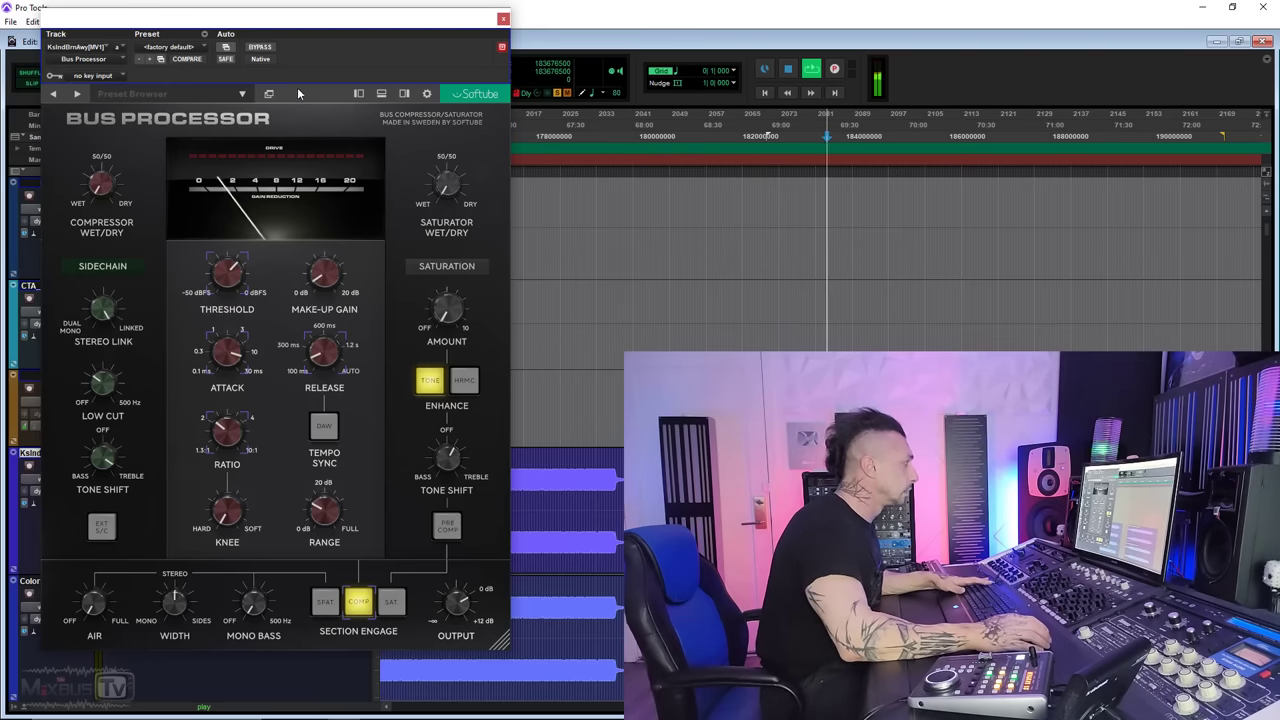
left_click(260, 47)
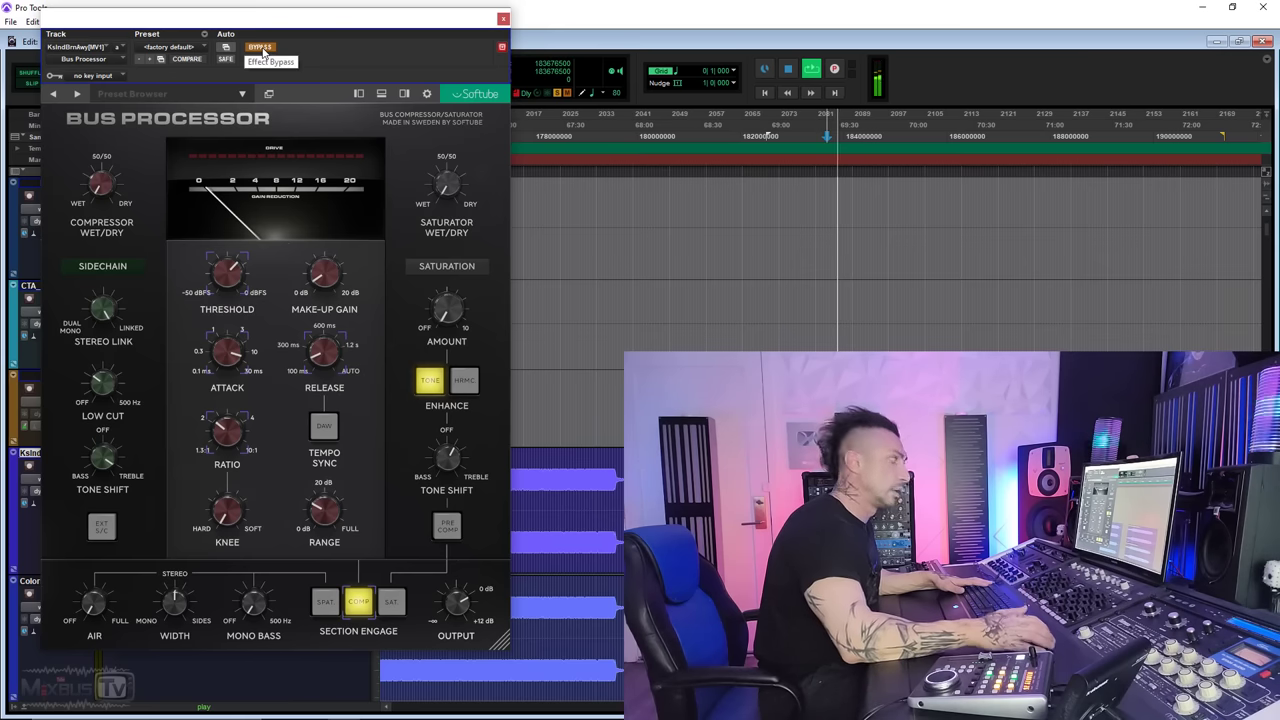
left_click(260, 47)
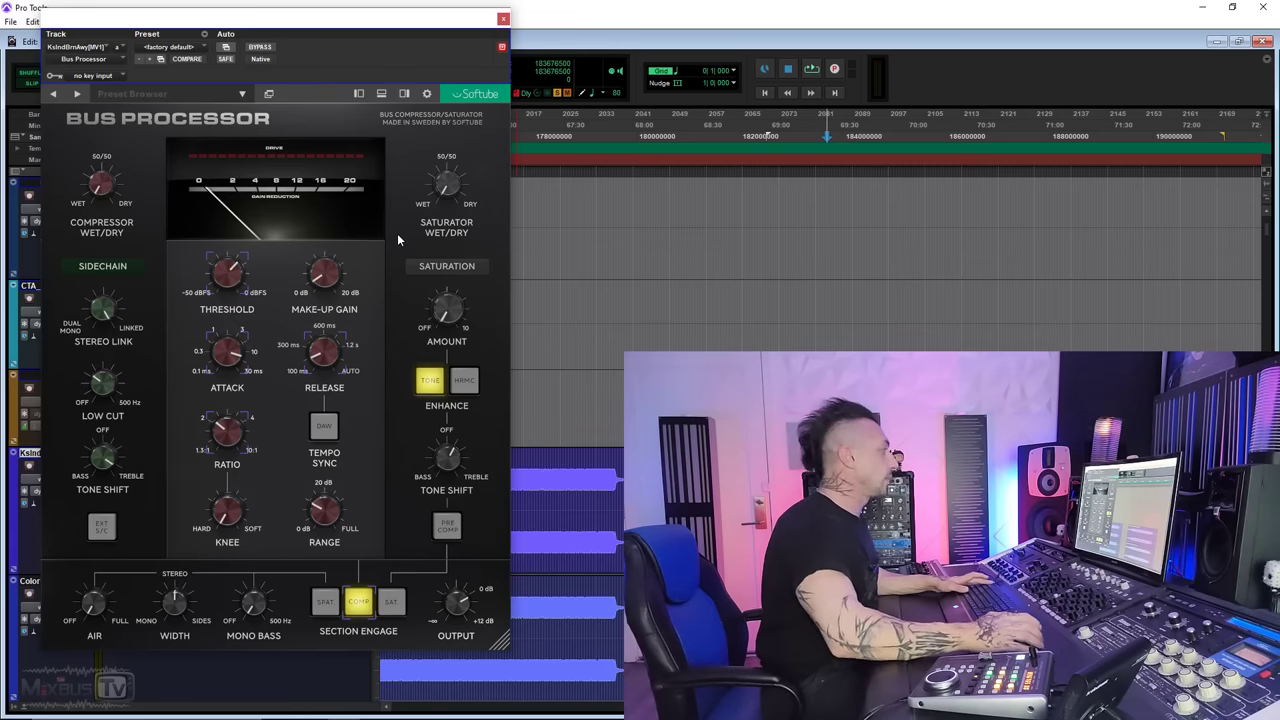
key("space")
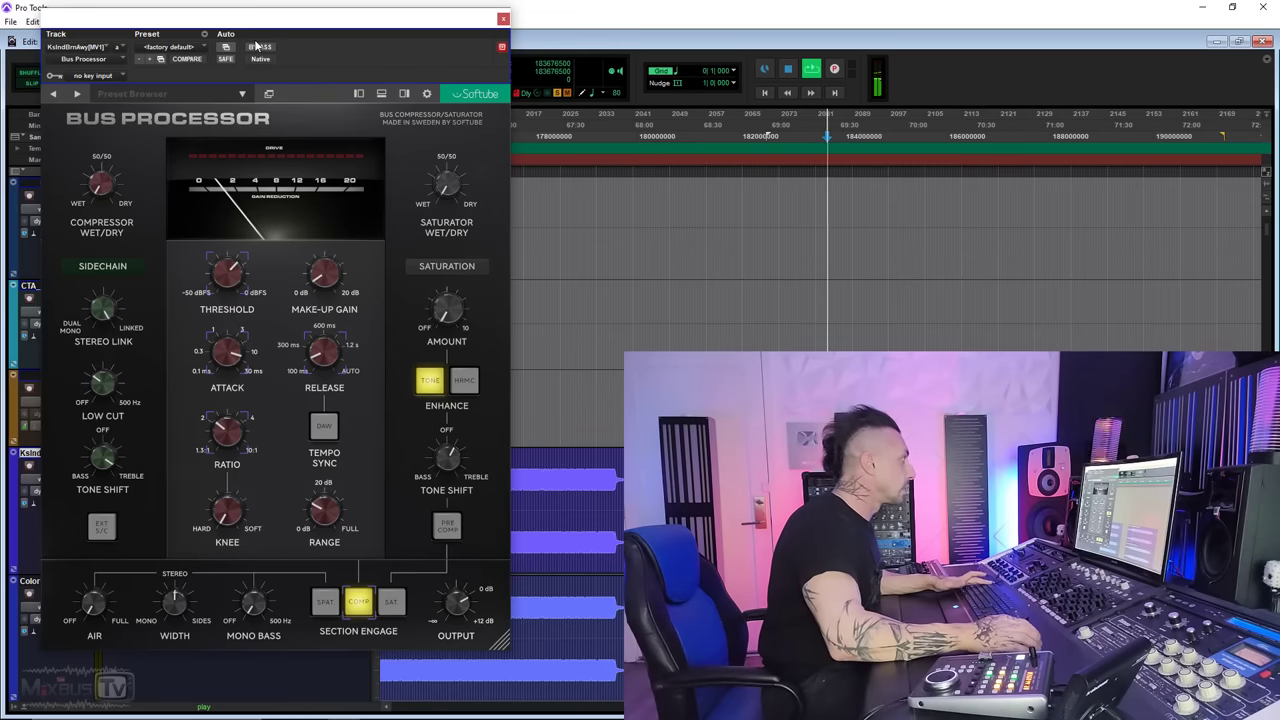
left_click(258, 47)
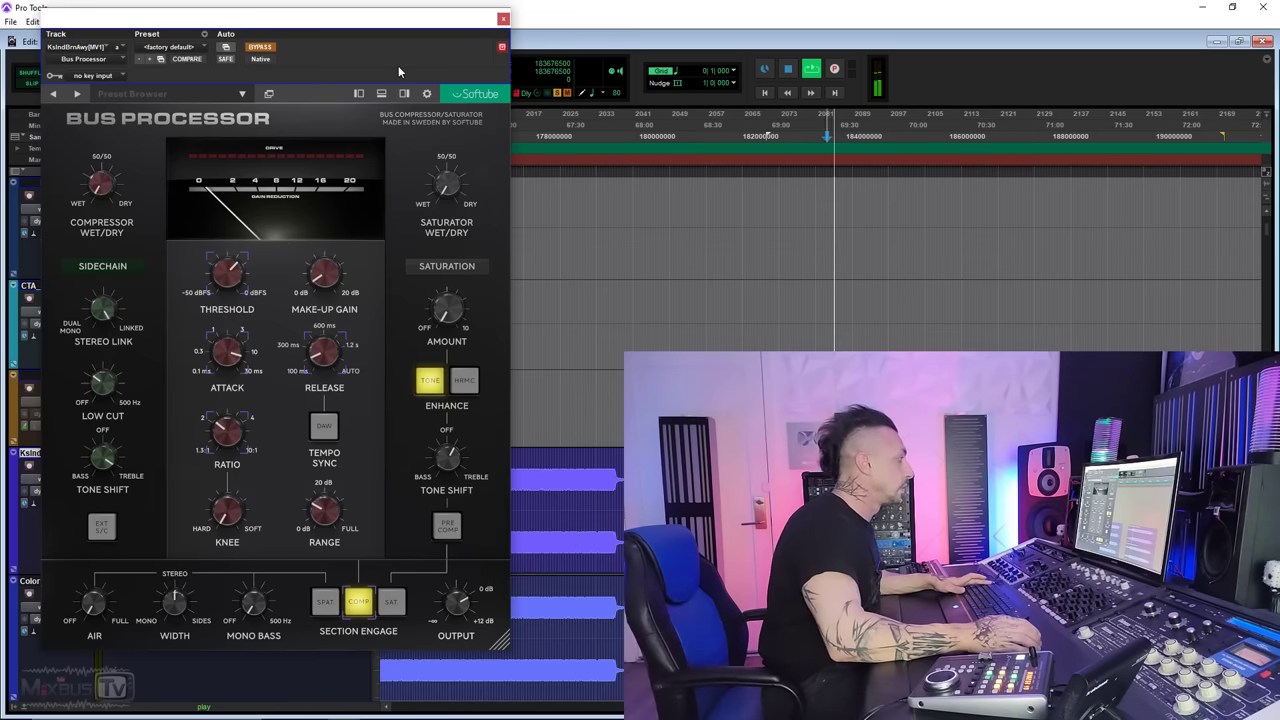
left_click(260, 47)
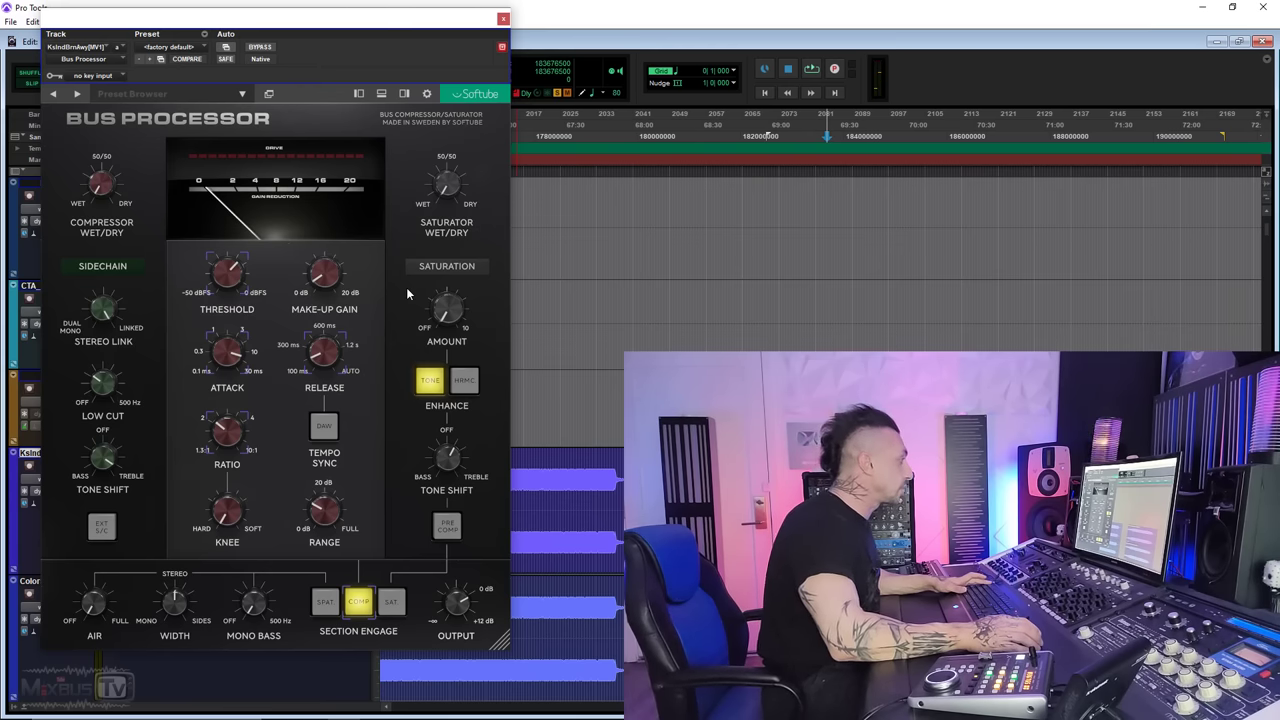
Play the track with the saturator section engaged and sweep the saturation amount upward to hear its effect.
key("space")
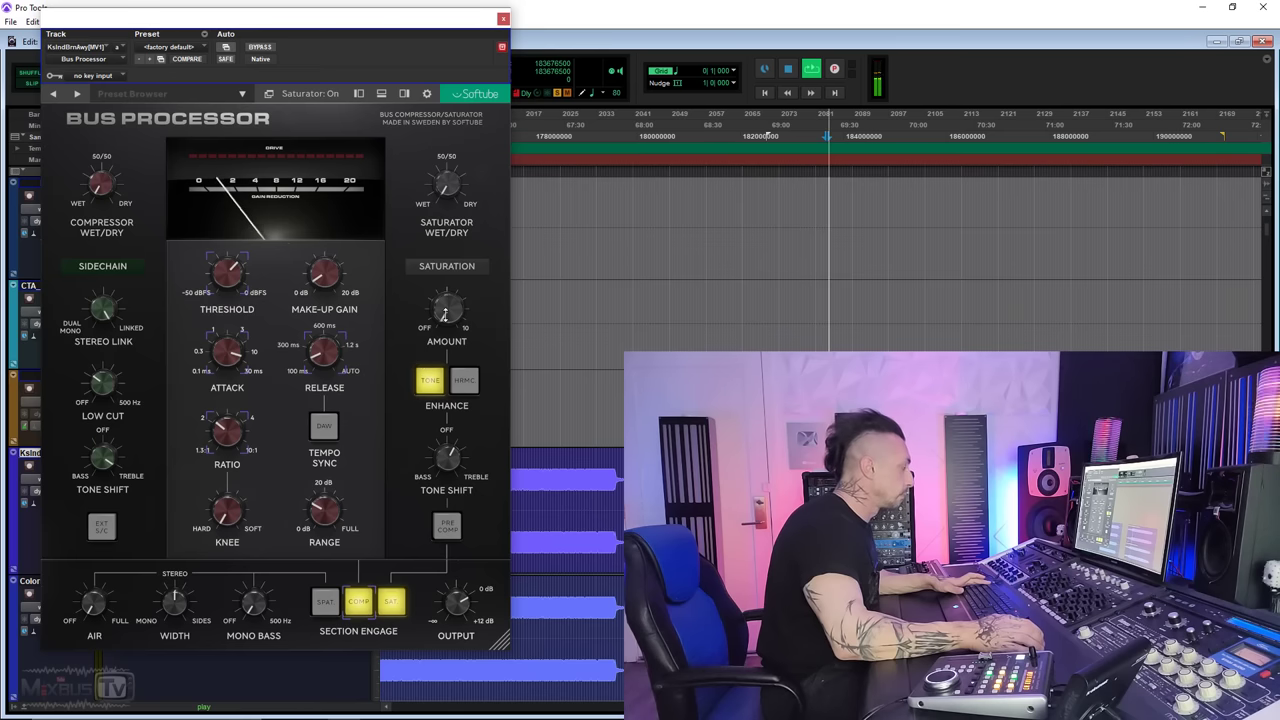
mouse_move(445, 305)
left_click_drag(445, 268, 447, 155)
key("space")
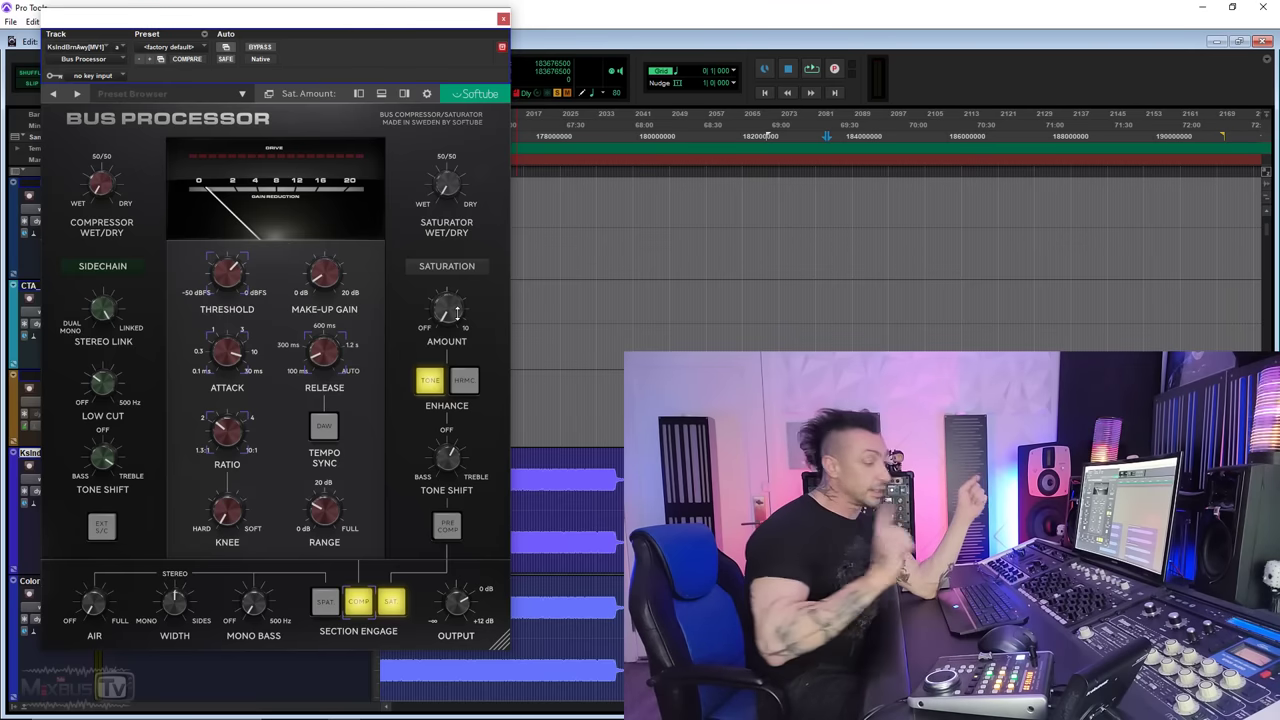
With playback stopped, raise the saturation amount from 0.05 to slightly past the middle of its scale.
left_click(453, 309)
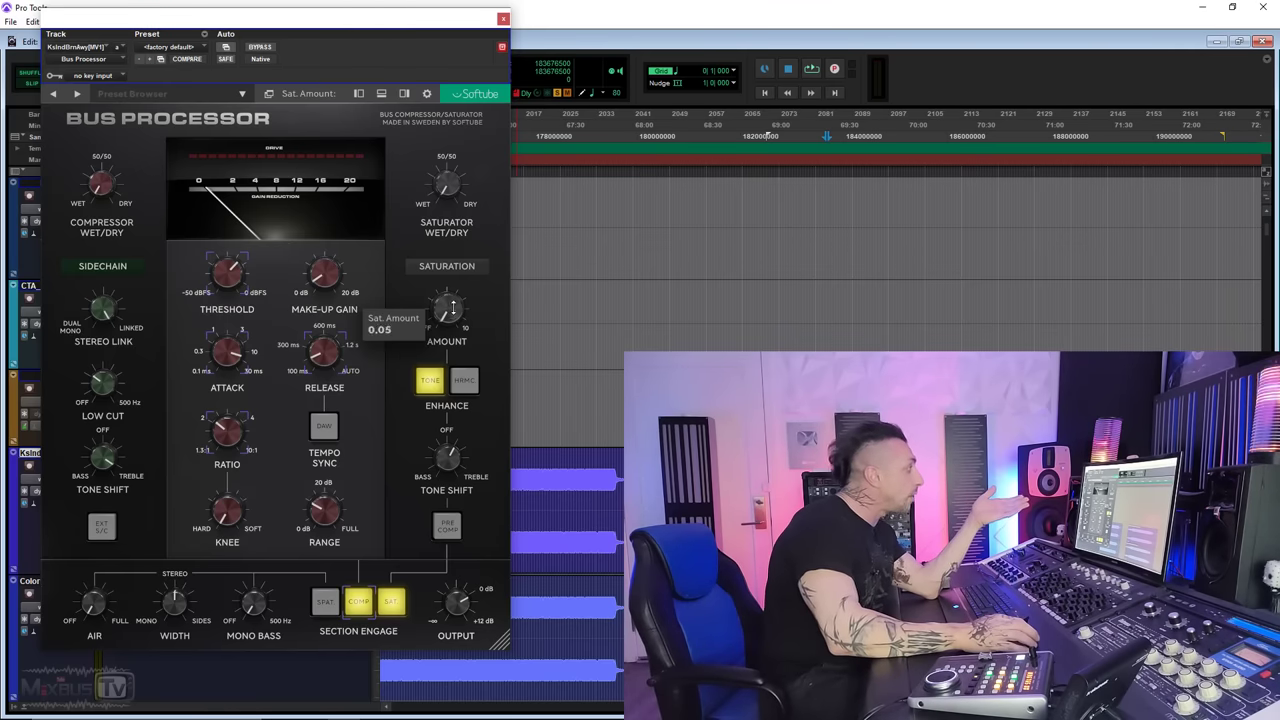
left_click_drag(450, 266, 453, 248)
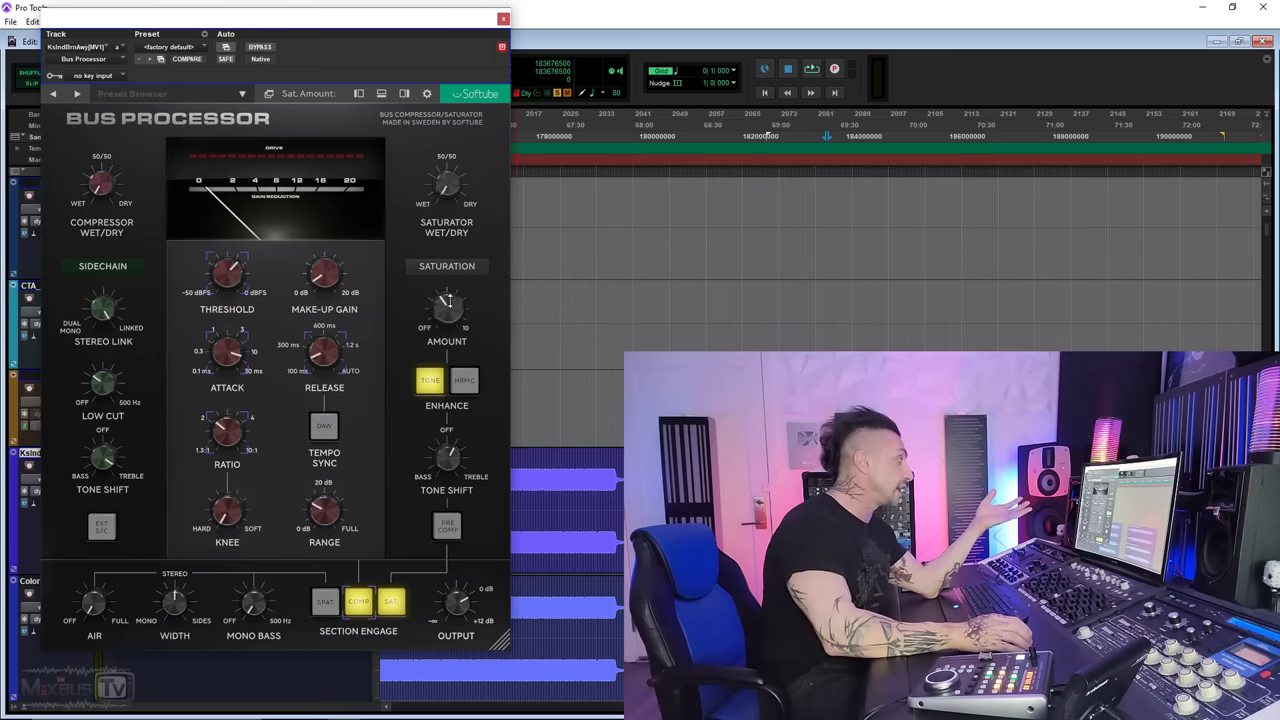
left_click_drag(449, 301, 449, 280)
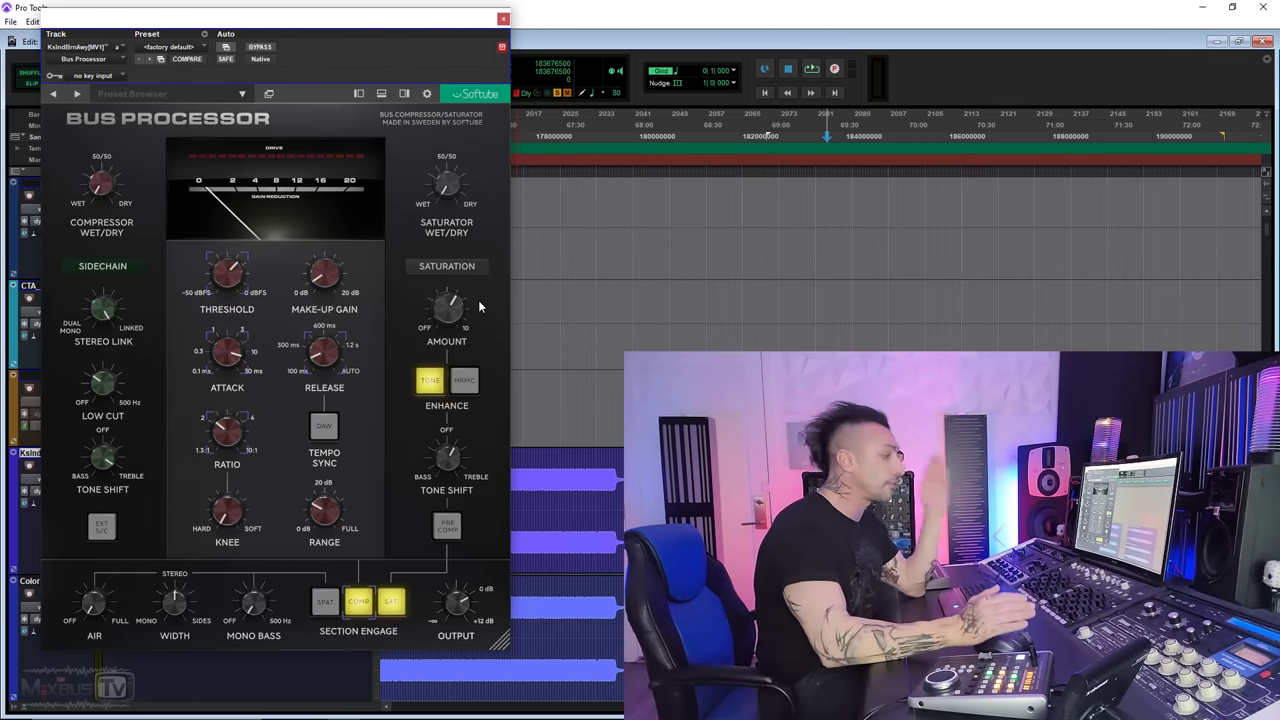
left_click_drag(478, 300, 484, 395)
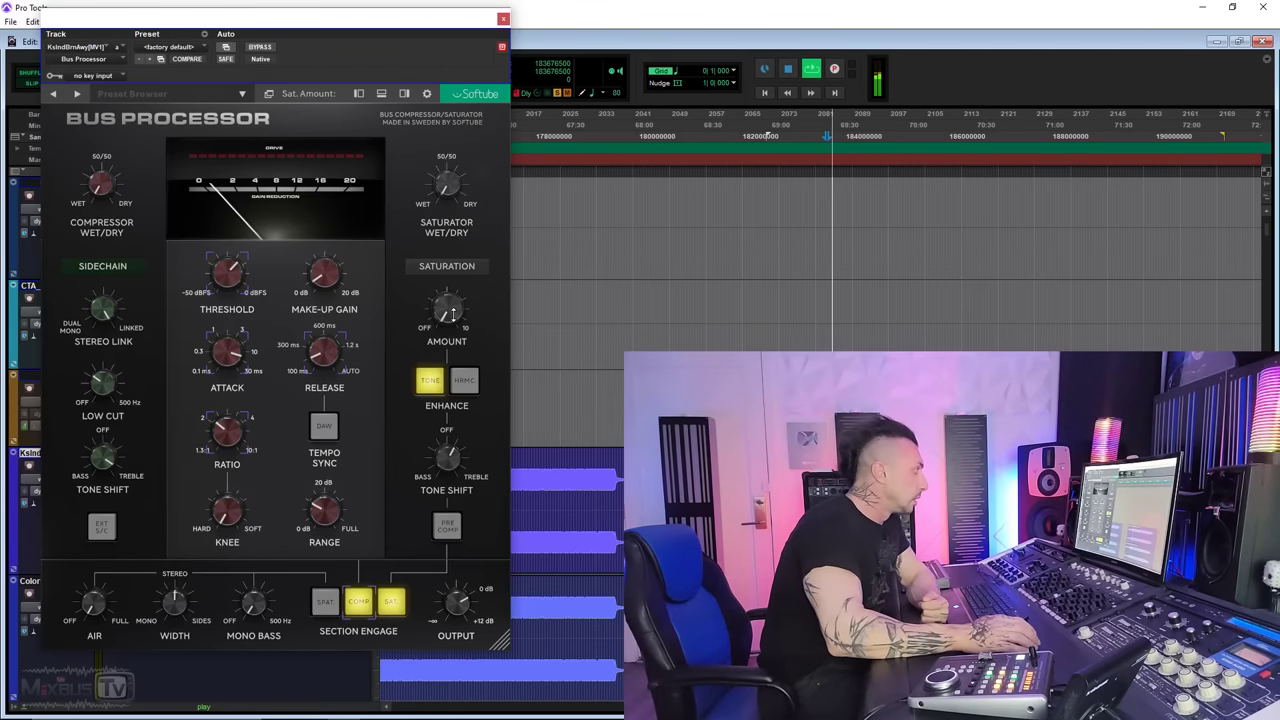
Push the saturation amount from off up to about 8.31 to demonstrate heavy saturation on the track.
mouse_move(452, 311)
mouse_move(452, 290)
left_mouse_down()
mouse_move(458, 158)
mouse_move(458, 266)
mouse_move(473, 299)
mouse_move(452, 296)
mouse_move(454, 280)
left_mouse_up()
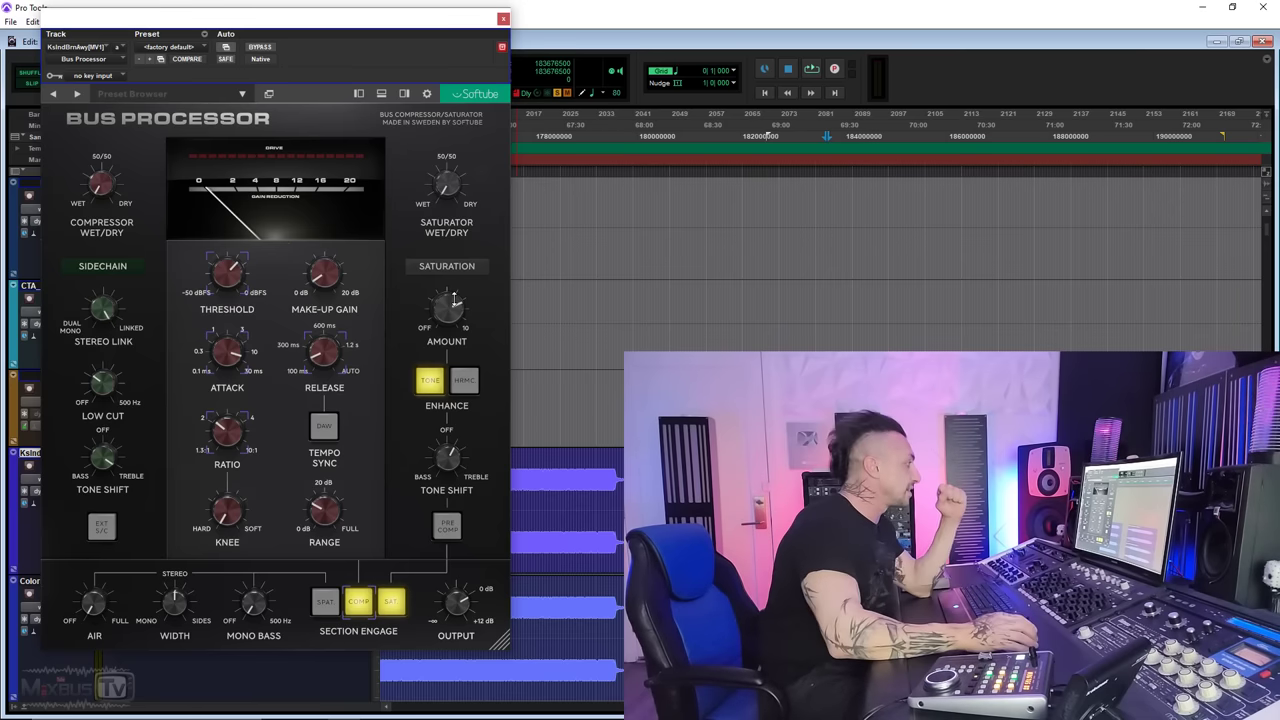
mouse_move(454, 303)
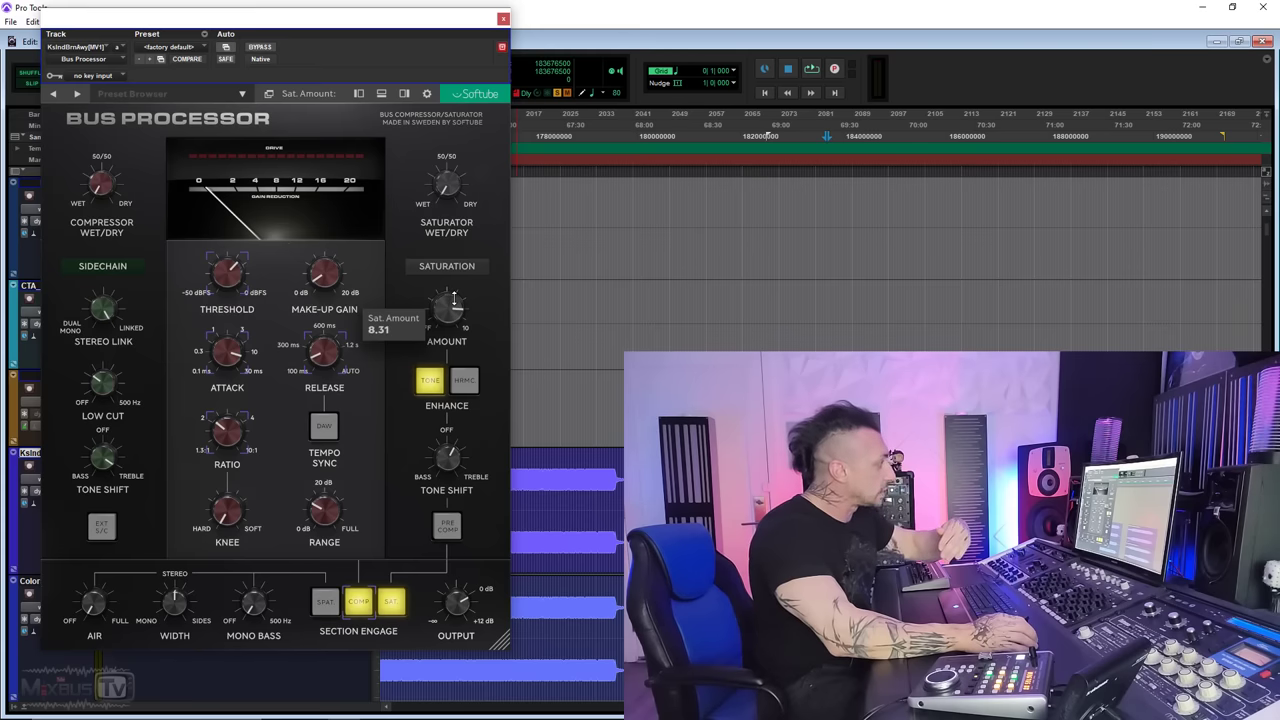
scroll(454, 298, "up", 1)
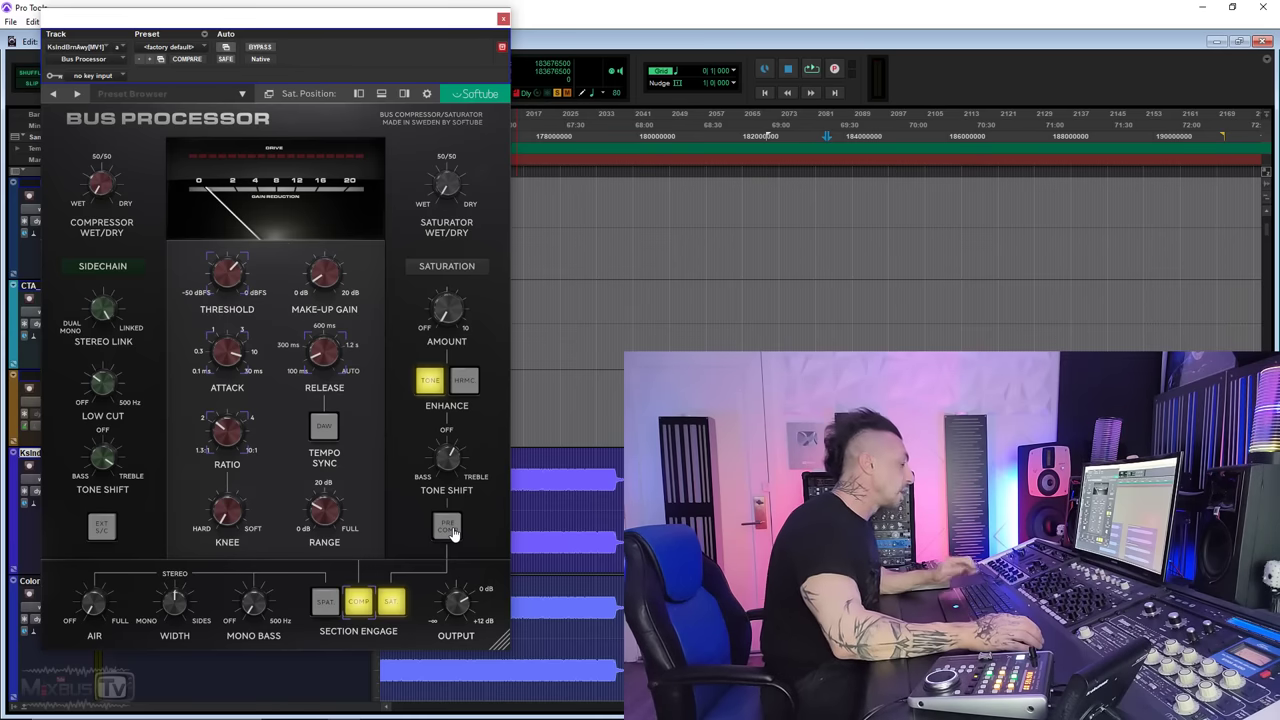
Play the track, set the saturation amount to 5.84 and shift the saturator tone to -5.00 toward bass.
key("space")
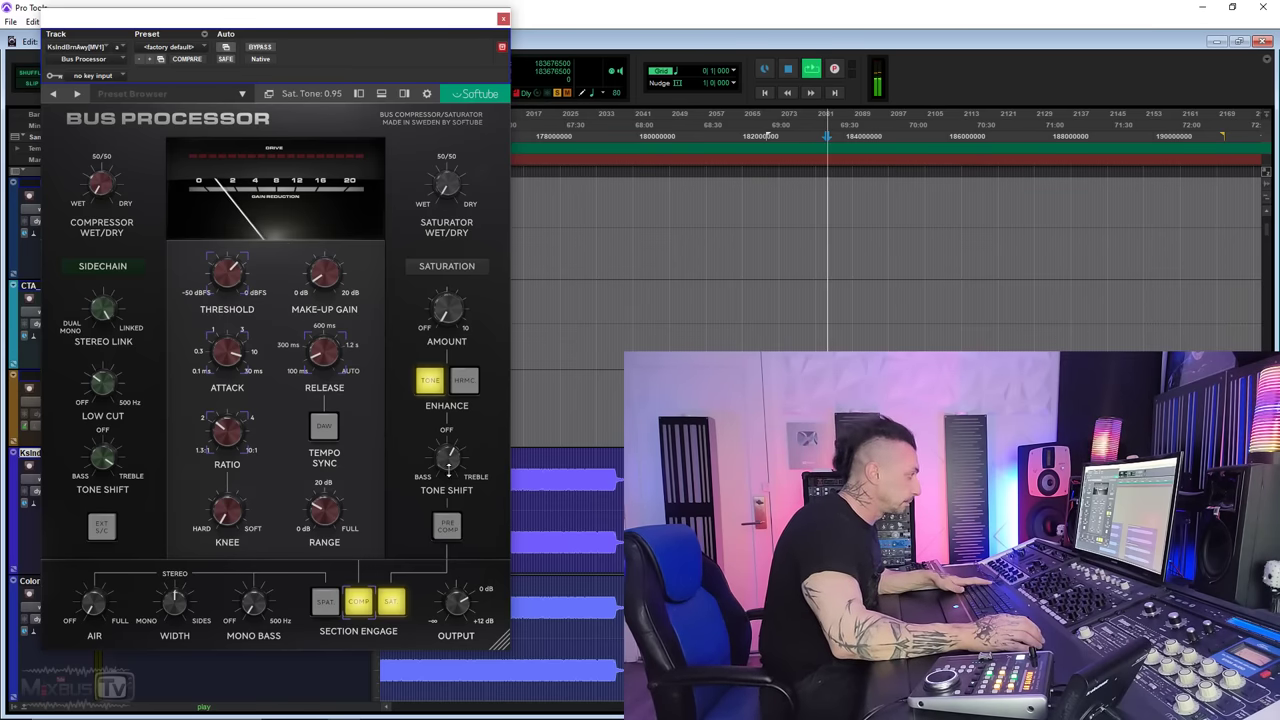
left_click_drag(450, 312, 448, 240)
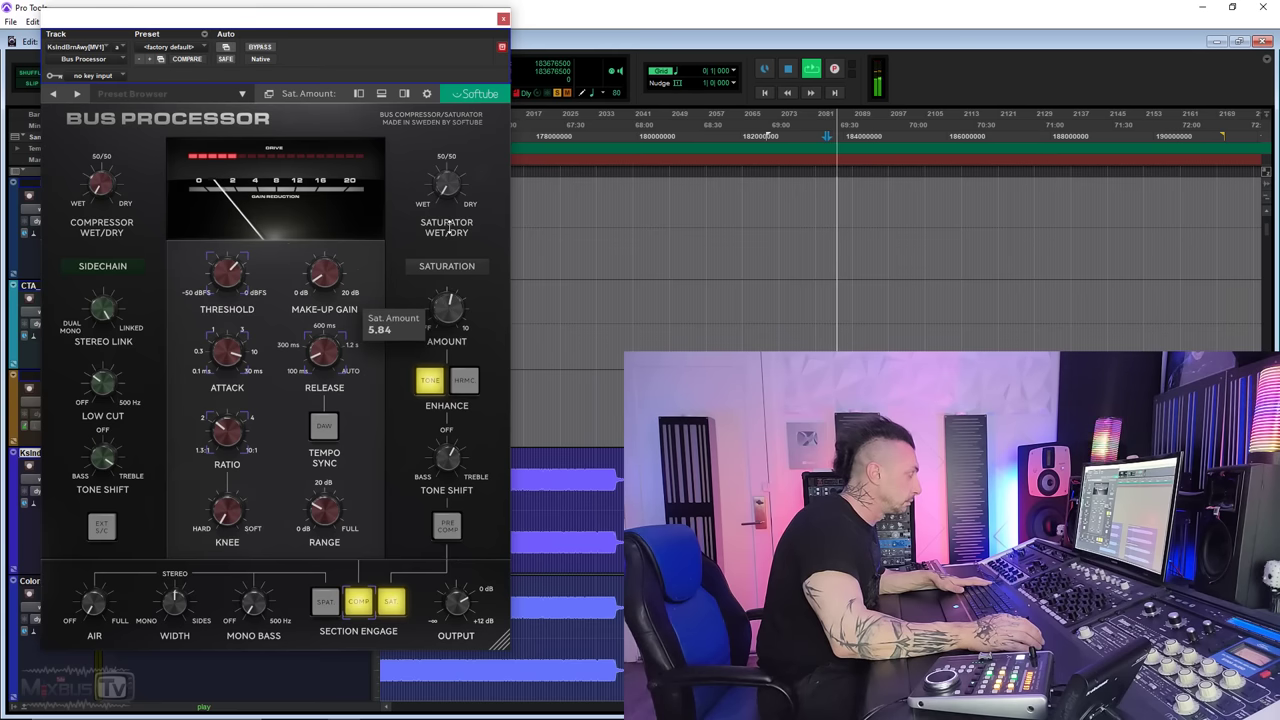
left_click_drag(447, 457, 452, 532)
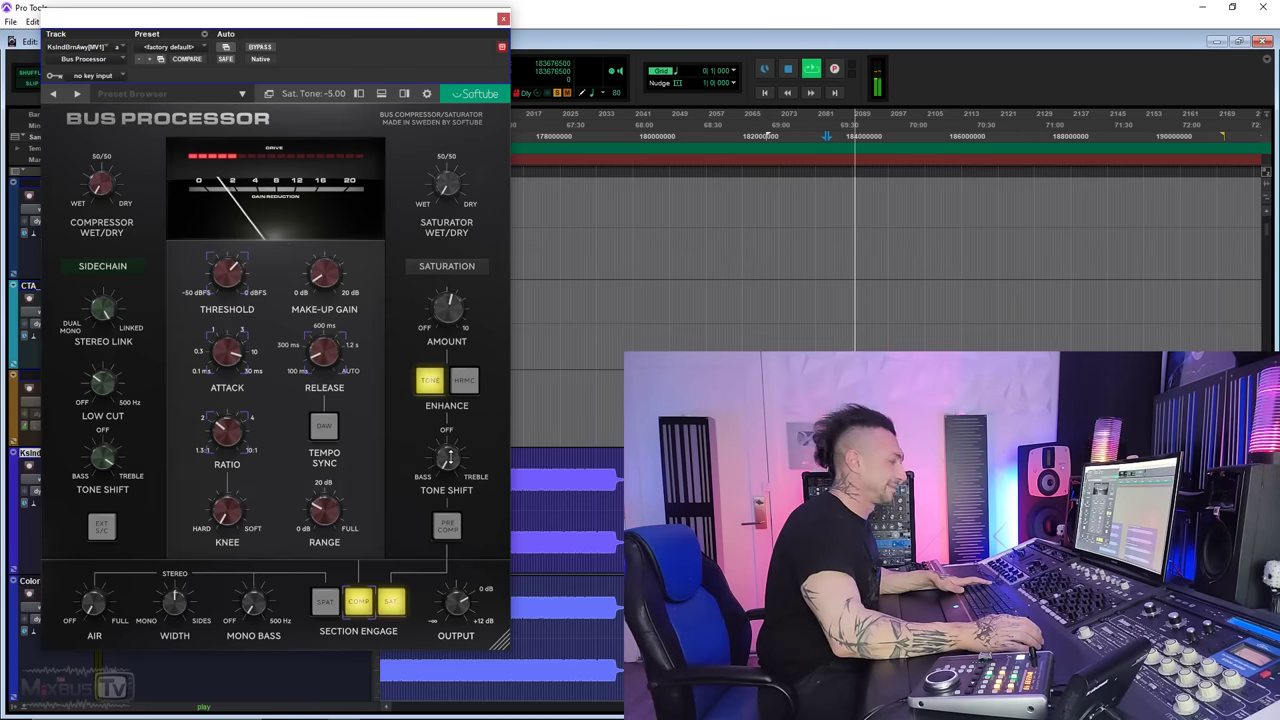
Sweep the saturator tone up to 5.00 toward treble, raise the saturation amount, and bring the tone back to -3.60.
mouse_move(448, 460)
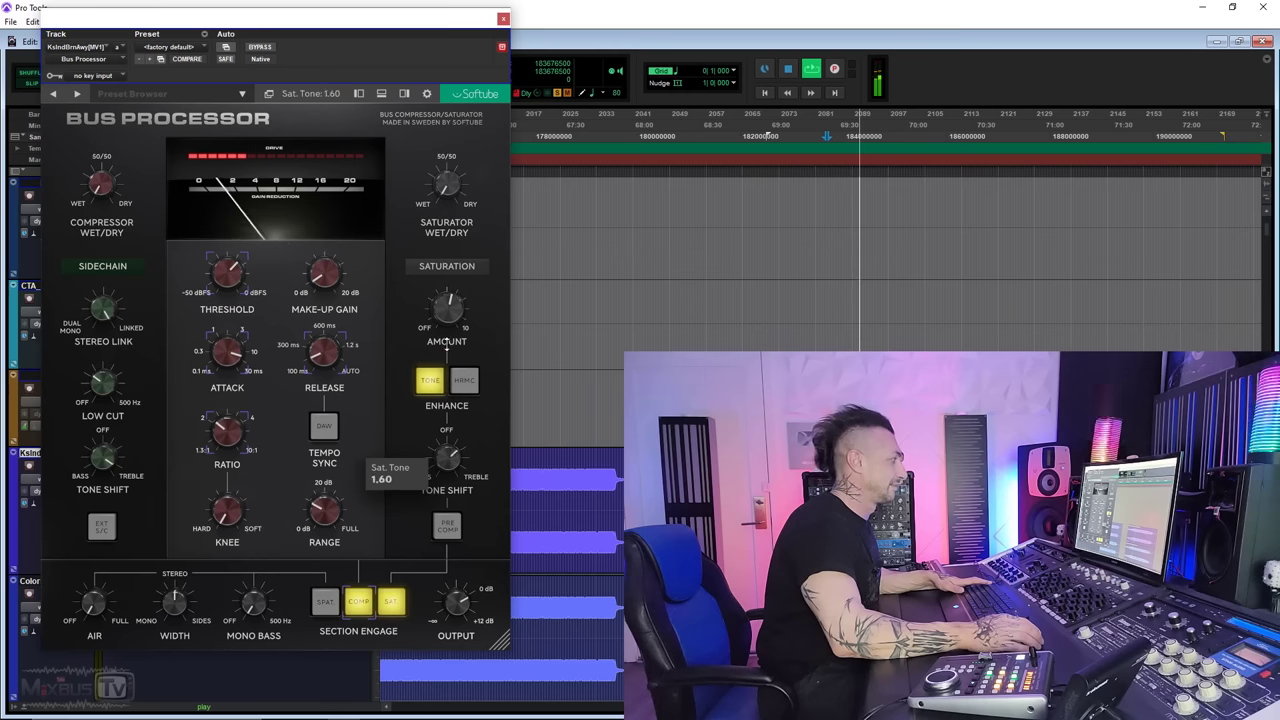
left_click_drag(446, 343, 450, 296)
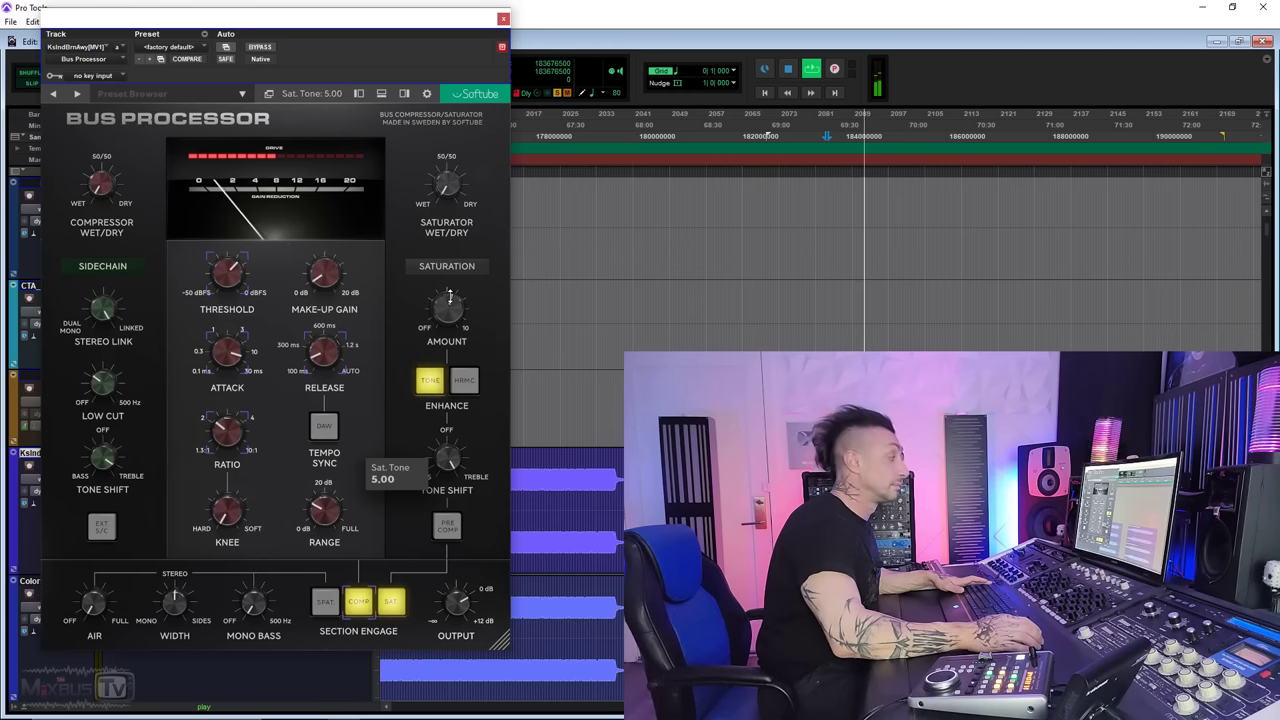
mouse_move(450, 315)
left_click_drag(449, 327, 449, 289)
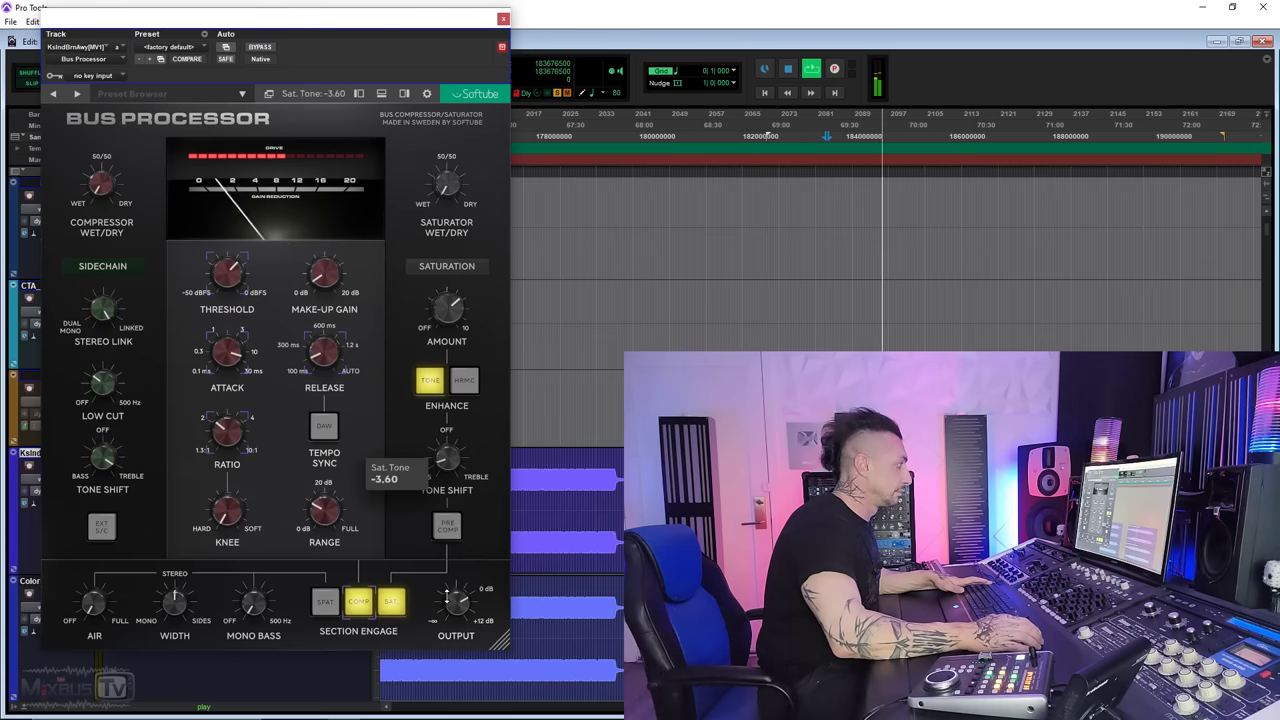
Bypass the plug-in during playback and re-engage it to compare the saturated and unprocessed sound.
left_click(262, 47)
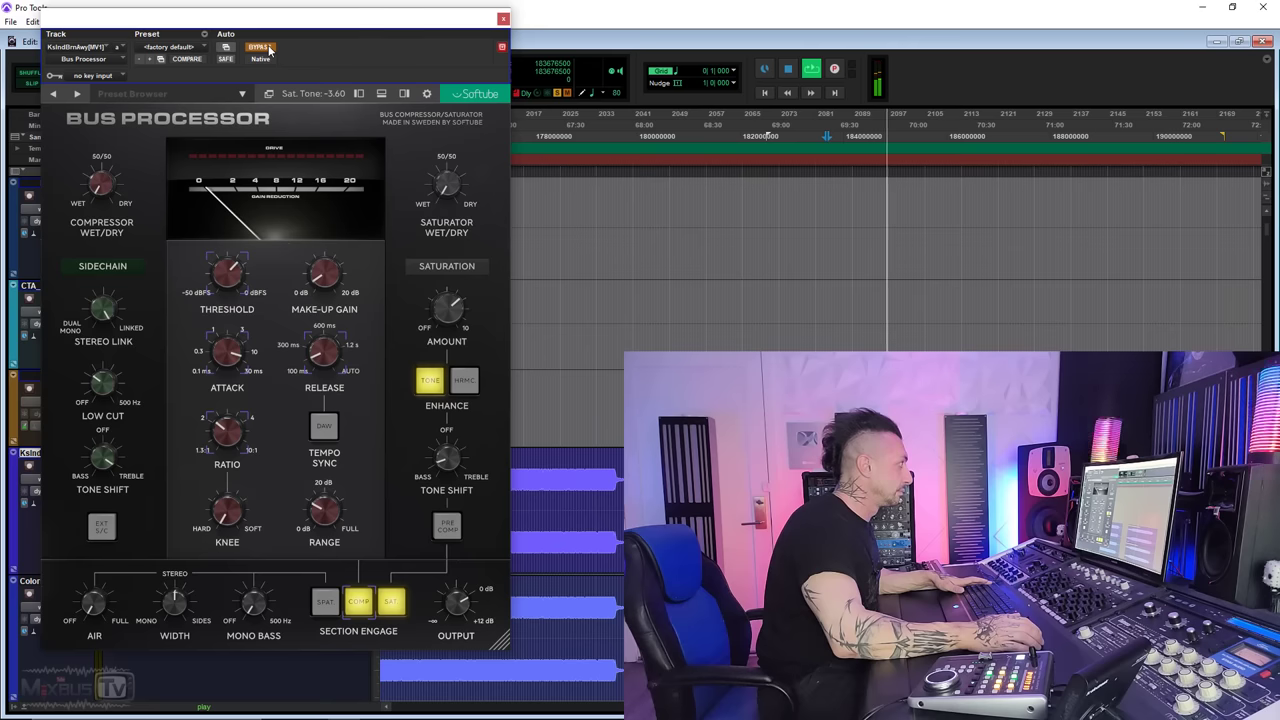
left_click(262, 47)
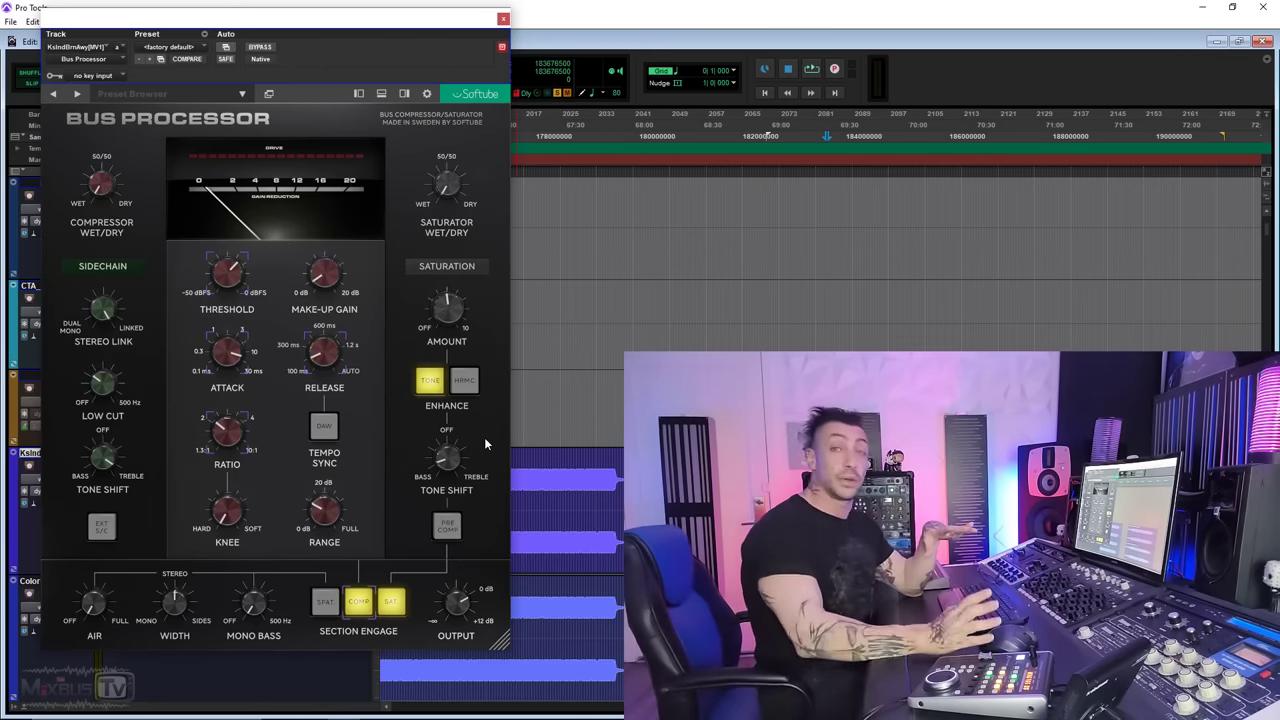
scroll(447, 457, "down", 3)
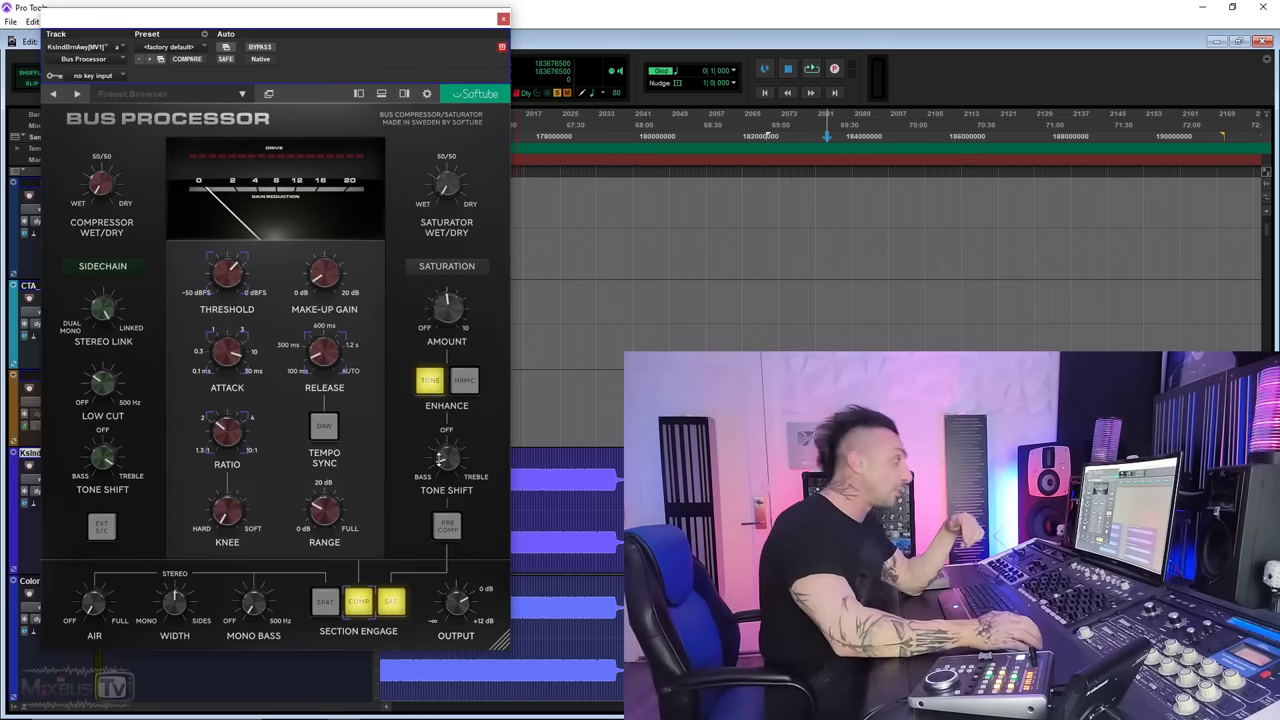
Play the track with the saturator tone raised to 4.20 and switch the saturator's Pre Comp position on and off for comparison.
key("space")
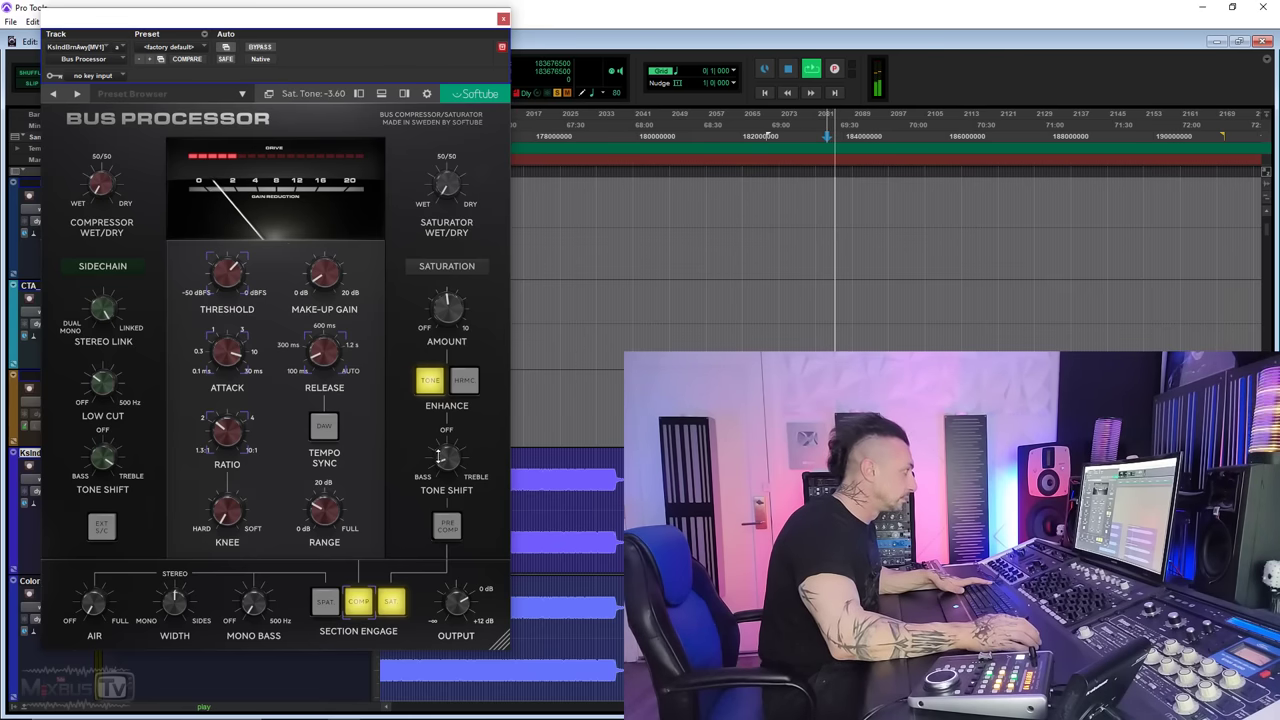
left_click_drag(449, 378, 452, 345)
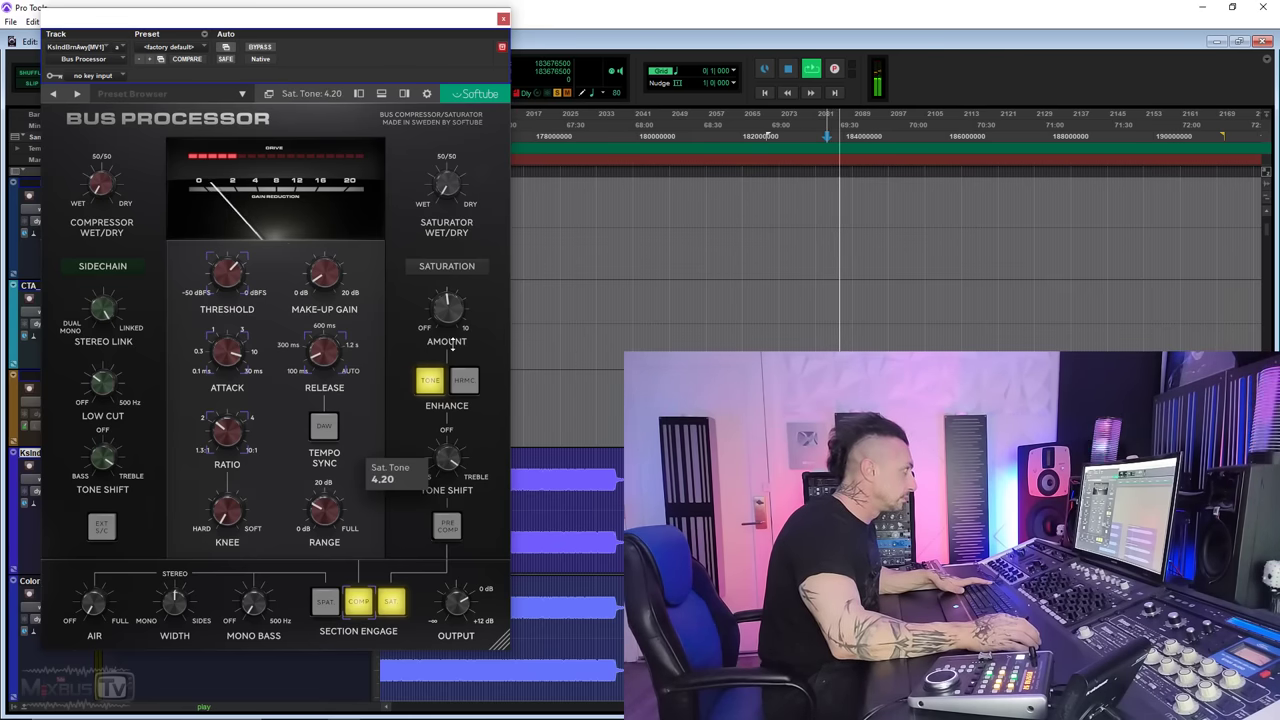
left_click(447, 525)
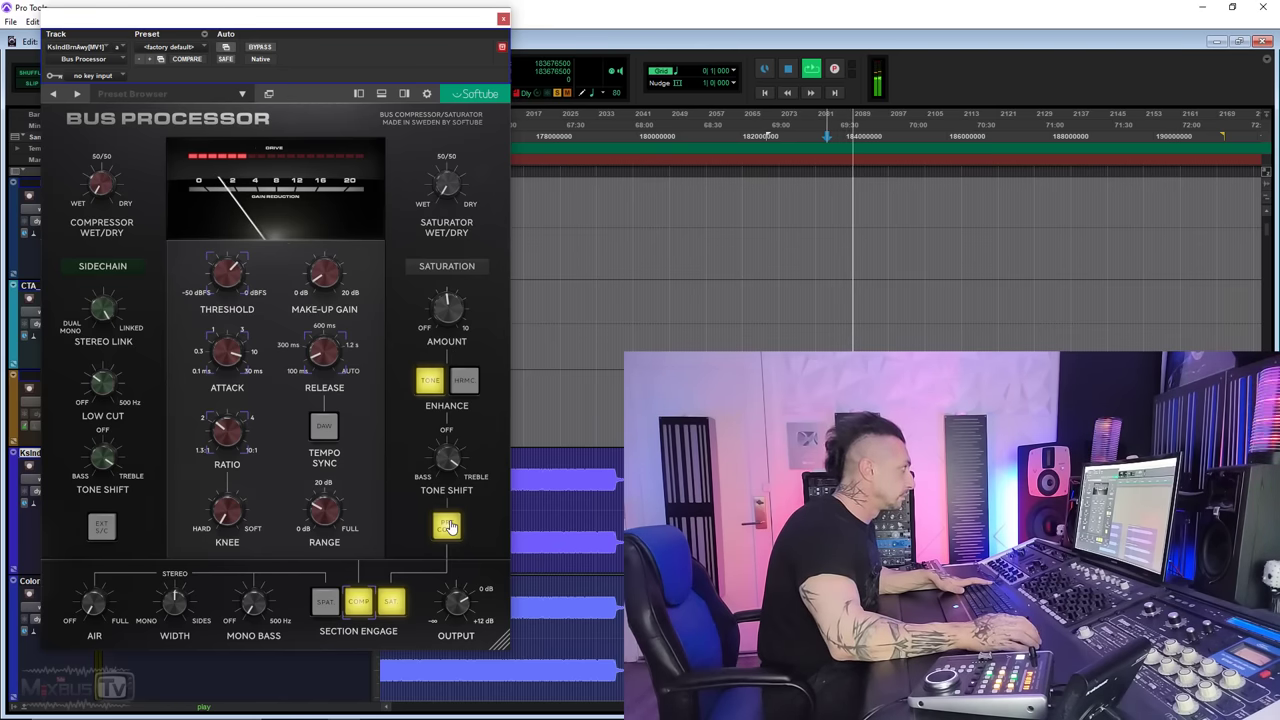
left_click(447, 525)
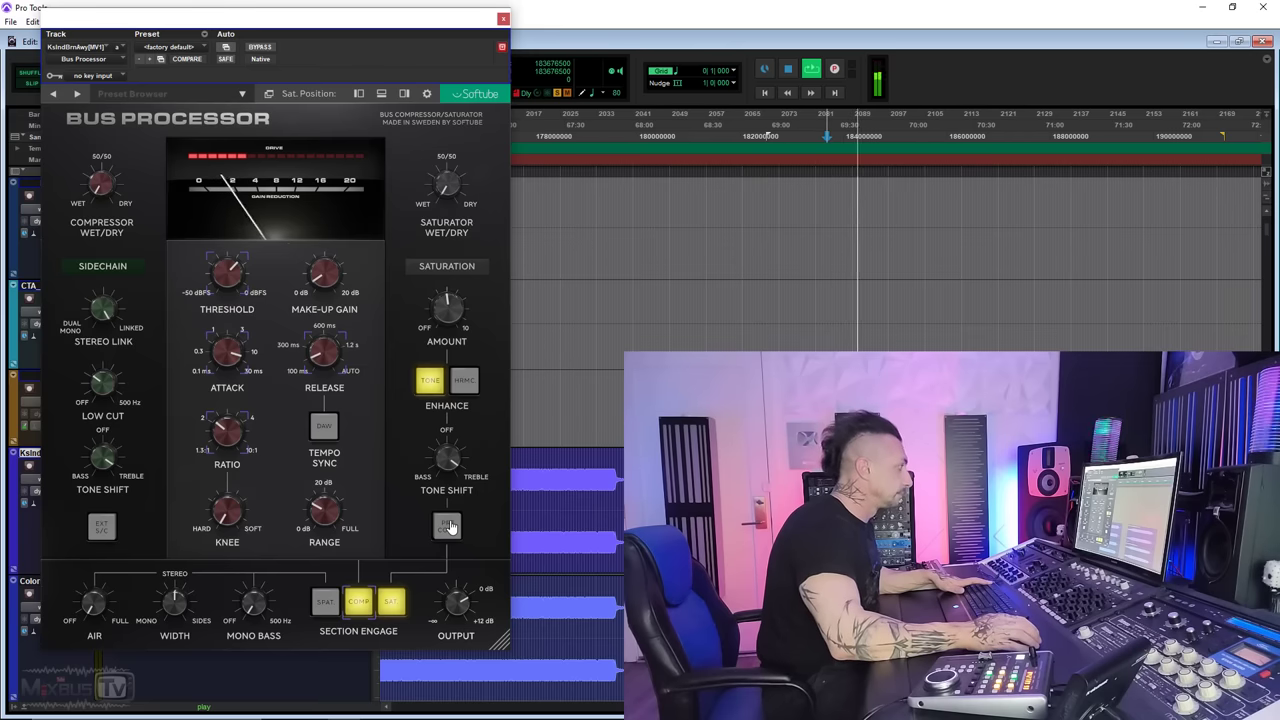
left_click(447, 525)
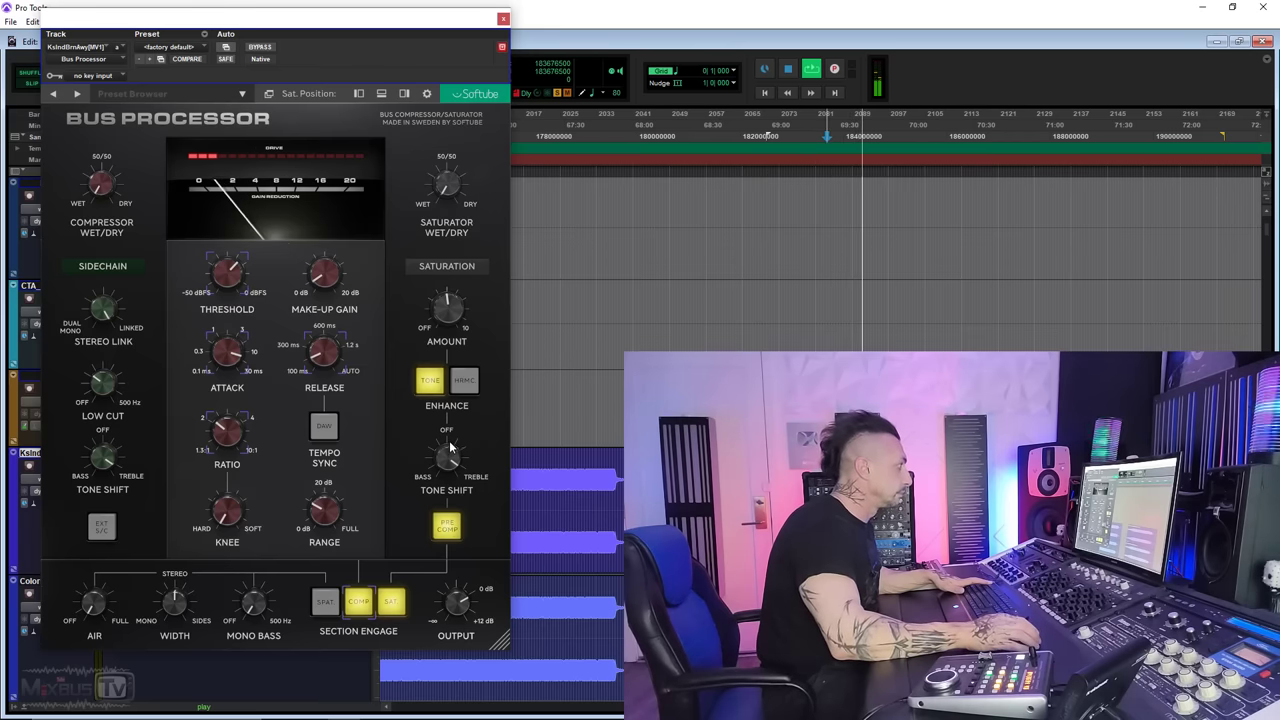
left_click(451, 532)
key("space")
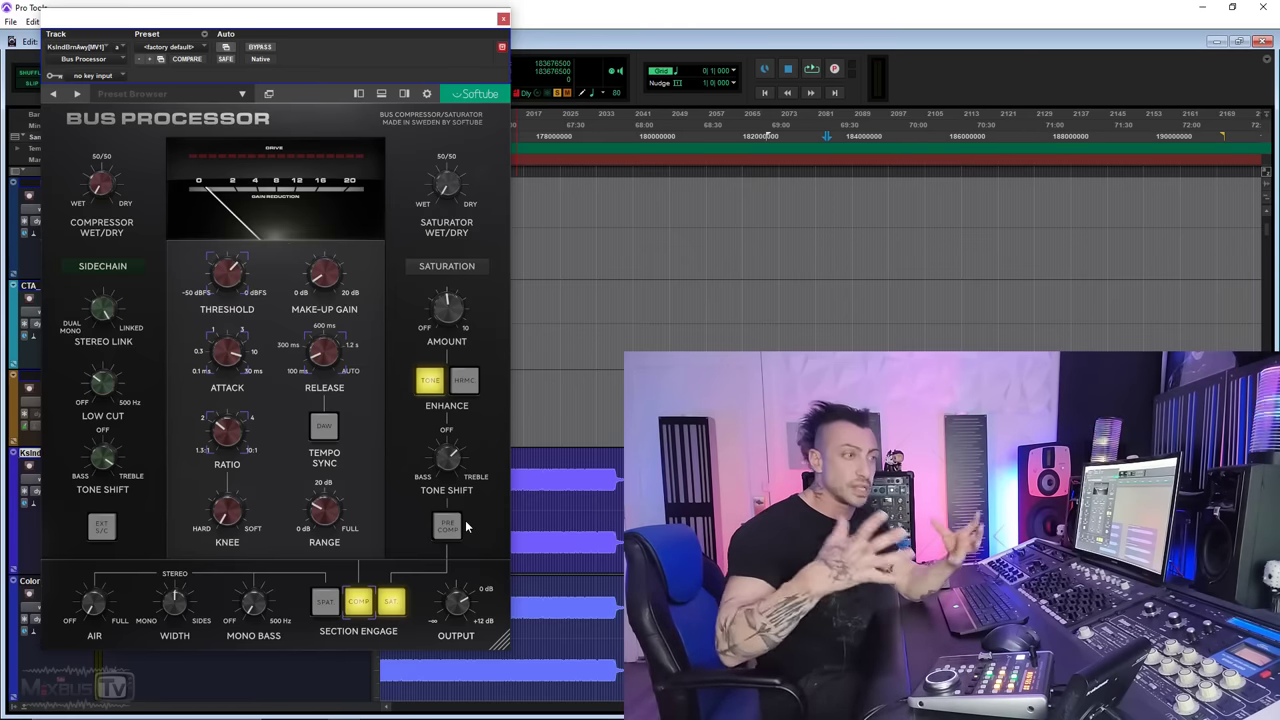
During playback, set the saturator tone to 0.40, then enable harmonic enhancement with the saturation amount raised to 8.67.
key("space")
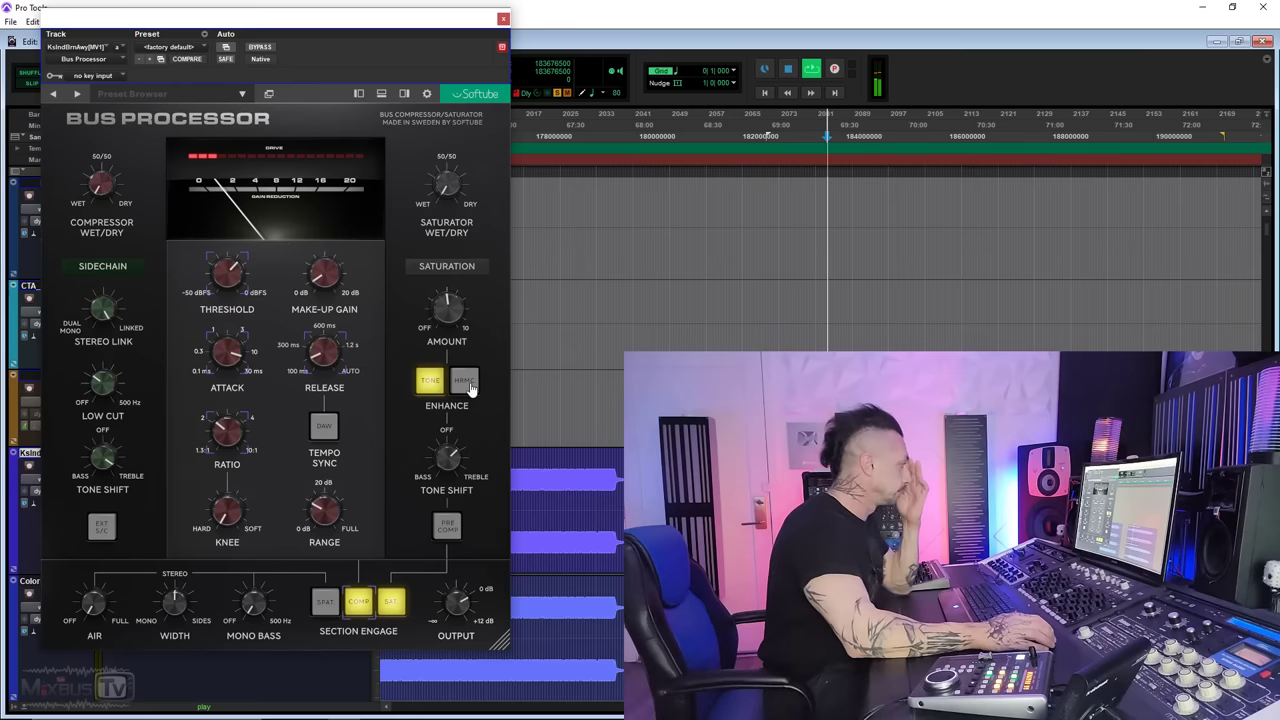
mouse_move(451, 475)
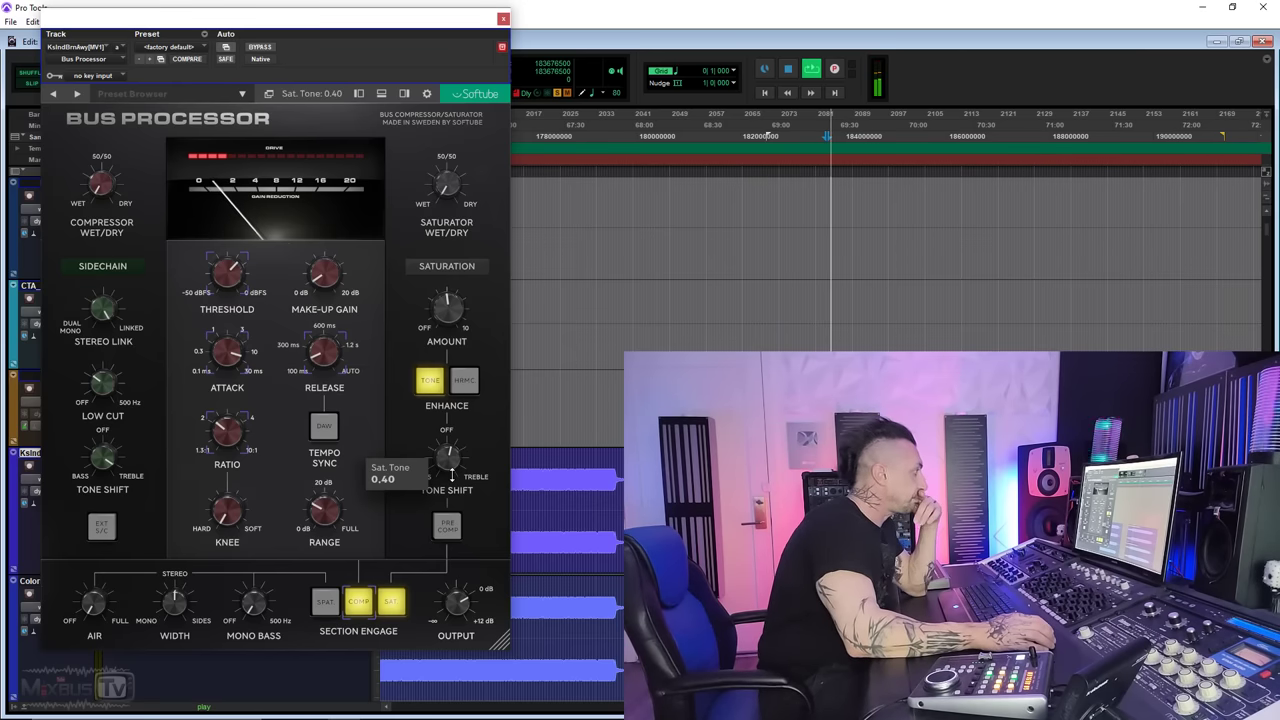
left_click(463, 382)
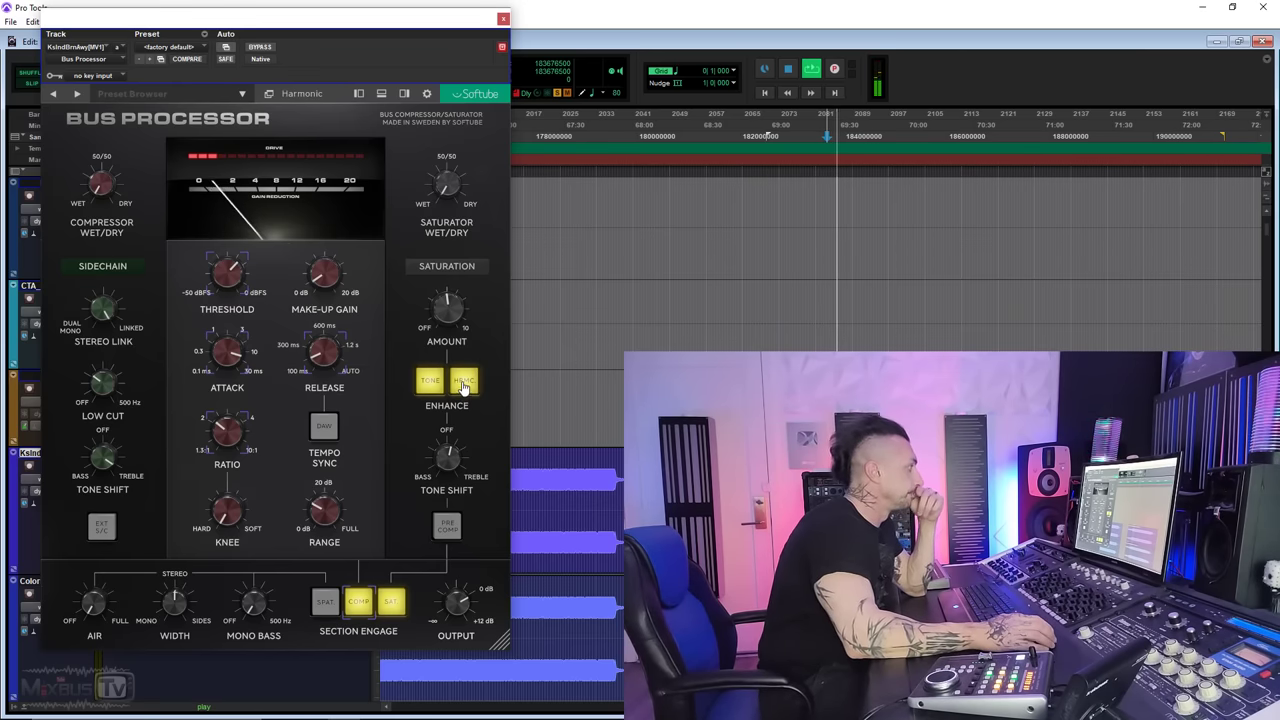
left_click_drag(448, 310, 449, 256)
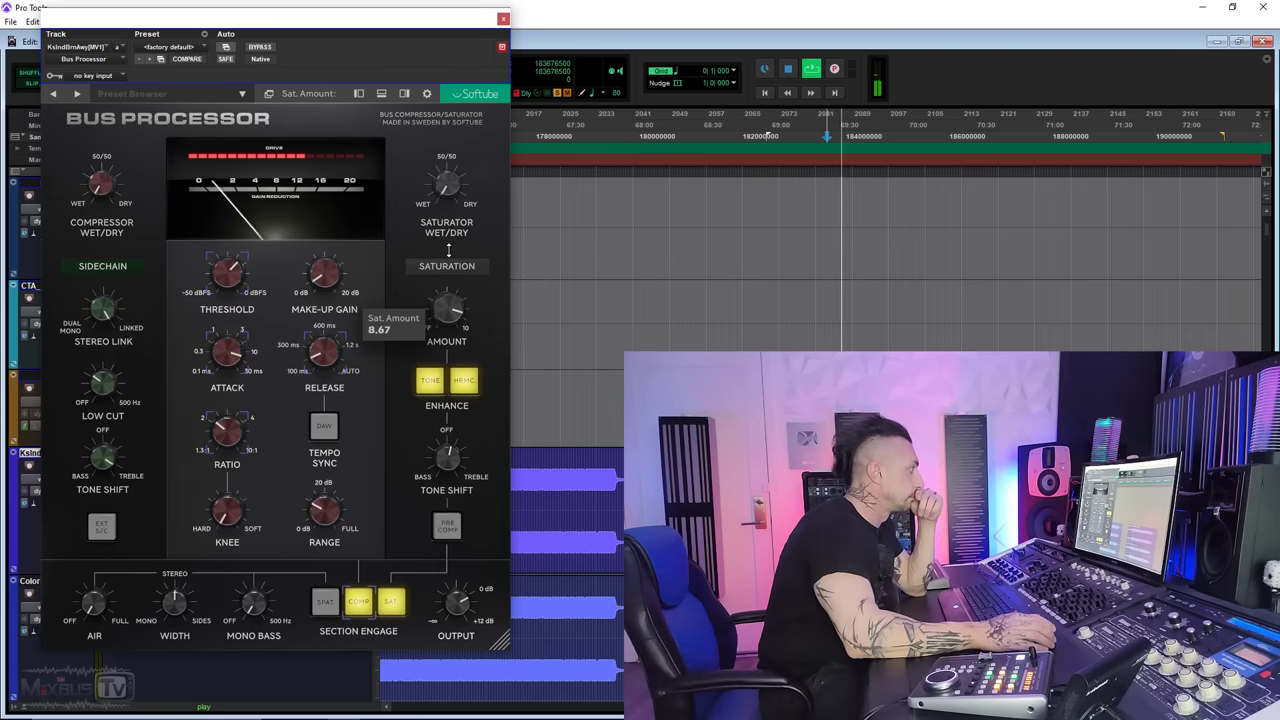
Switch the harmonic enhancement off and on for comparison, then lower the saturation amount to about 6.75.
left_click(462, 382)
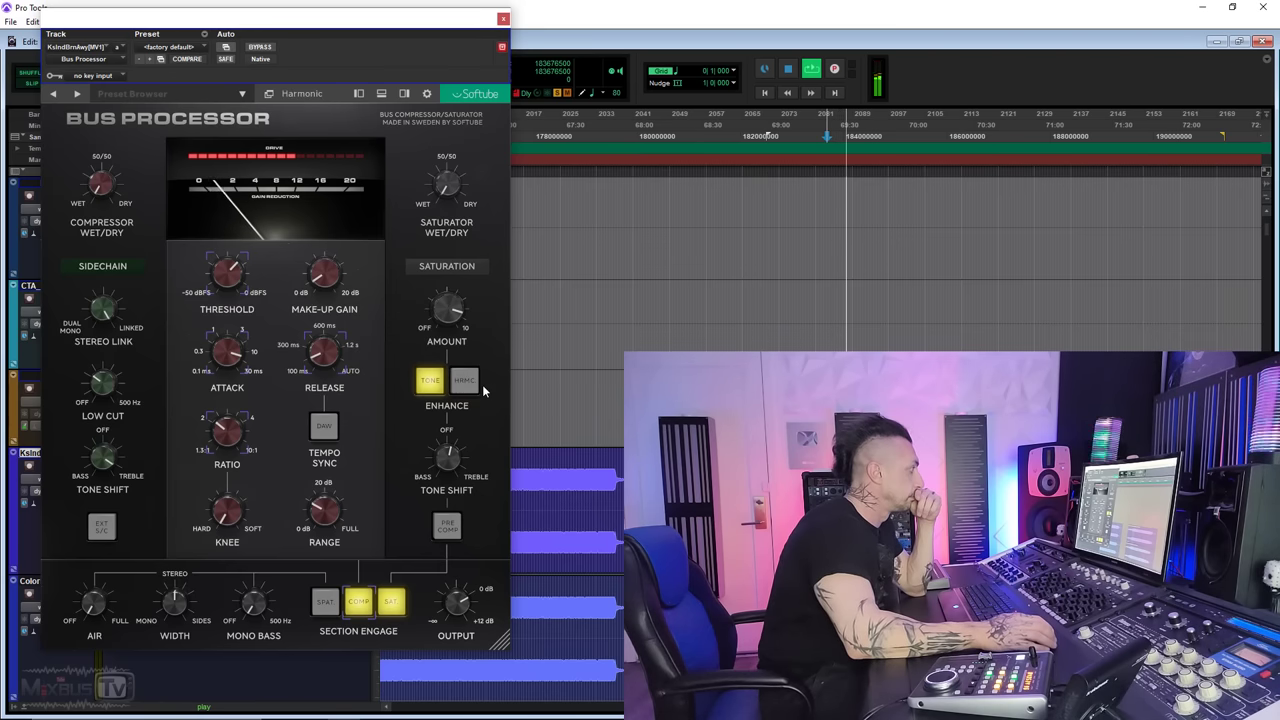
left_click(464, 381)
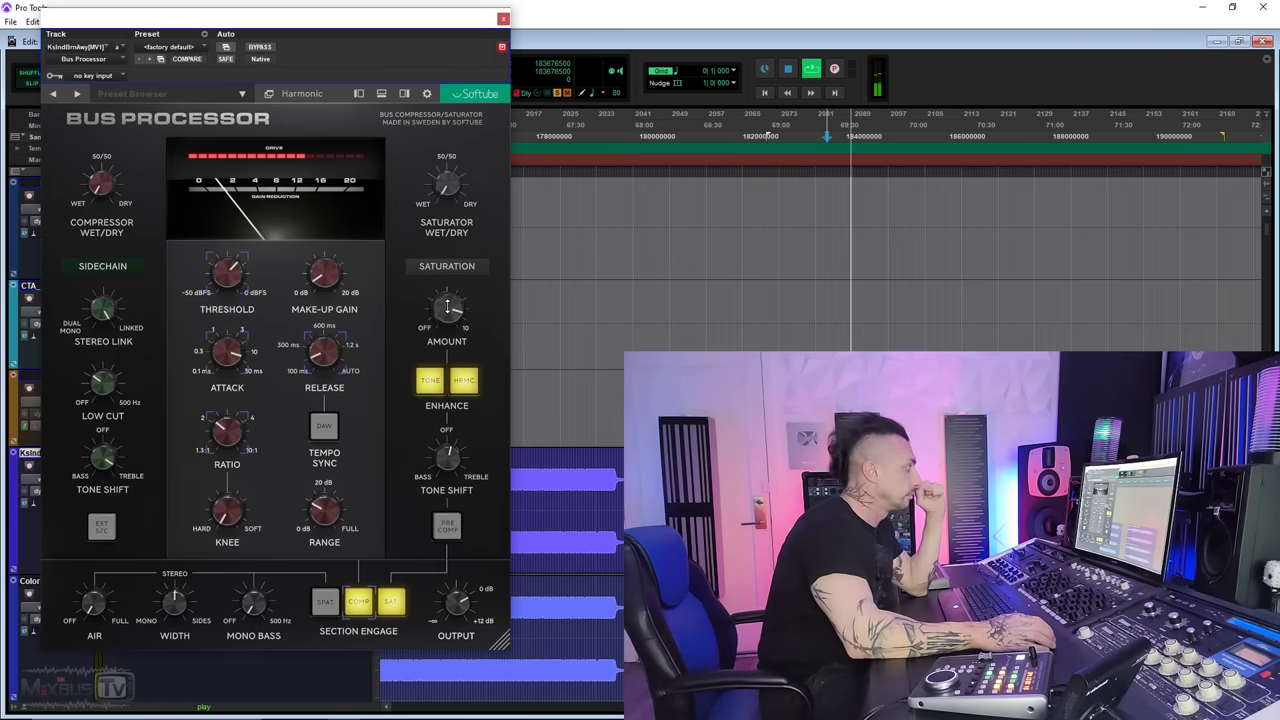
left_click_drag(448, 312, 447, 340)
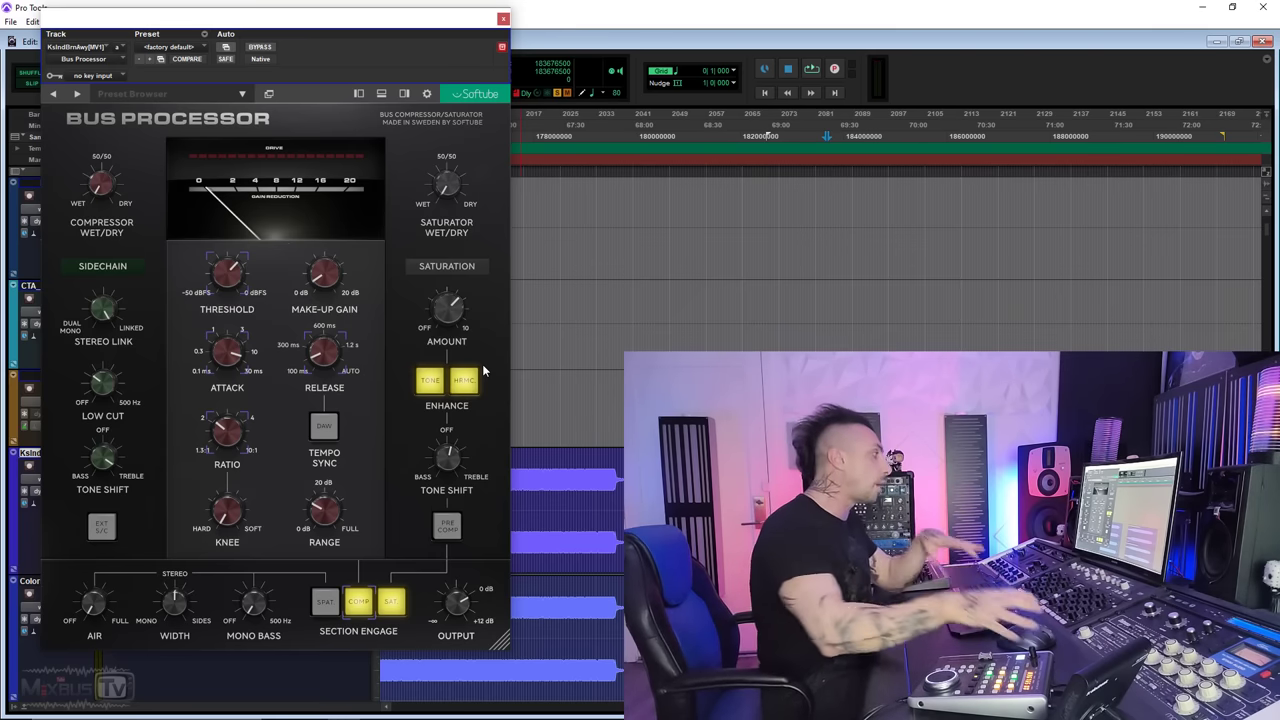
Replay the track comparing harmonic enhancement off and on, then set the saturation amount to 7.49 and the saturator tone to -2.85.
left_click(465, 381)
key("space")
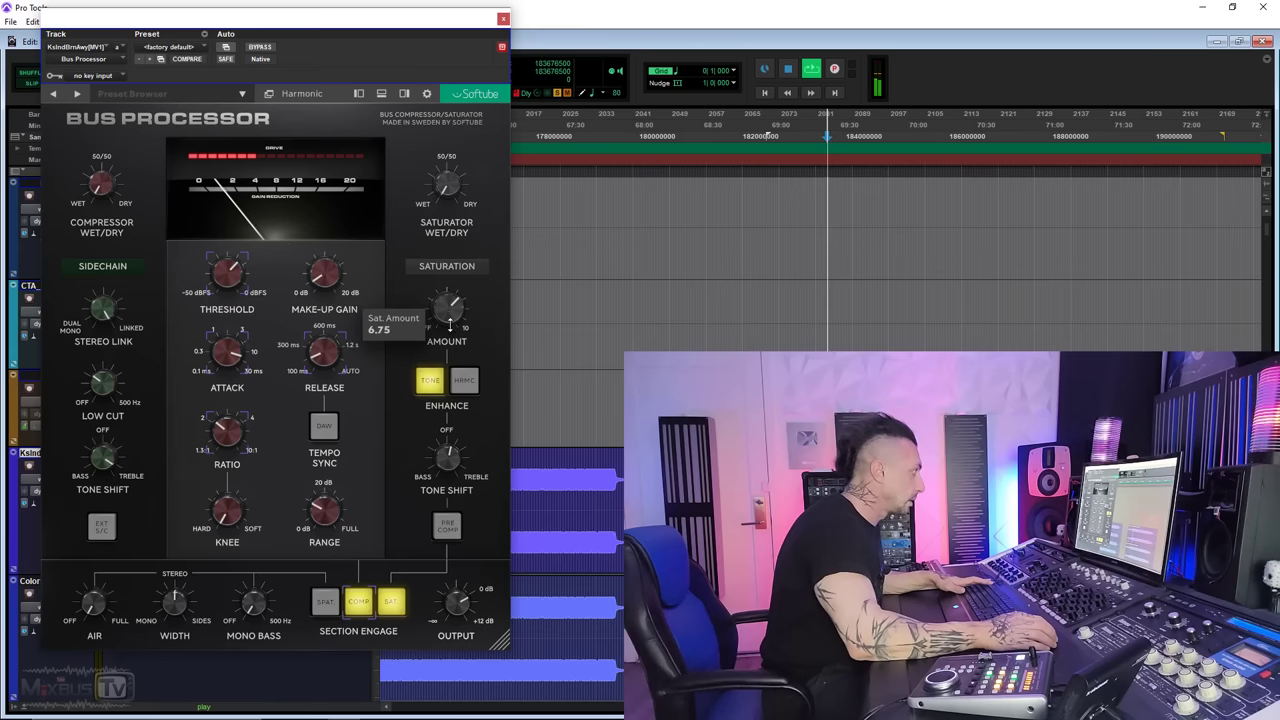
left_click(462, 380)
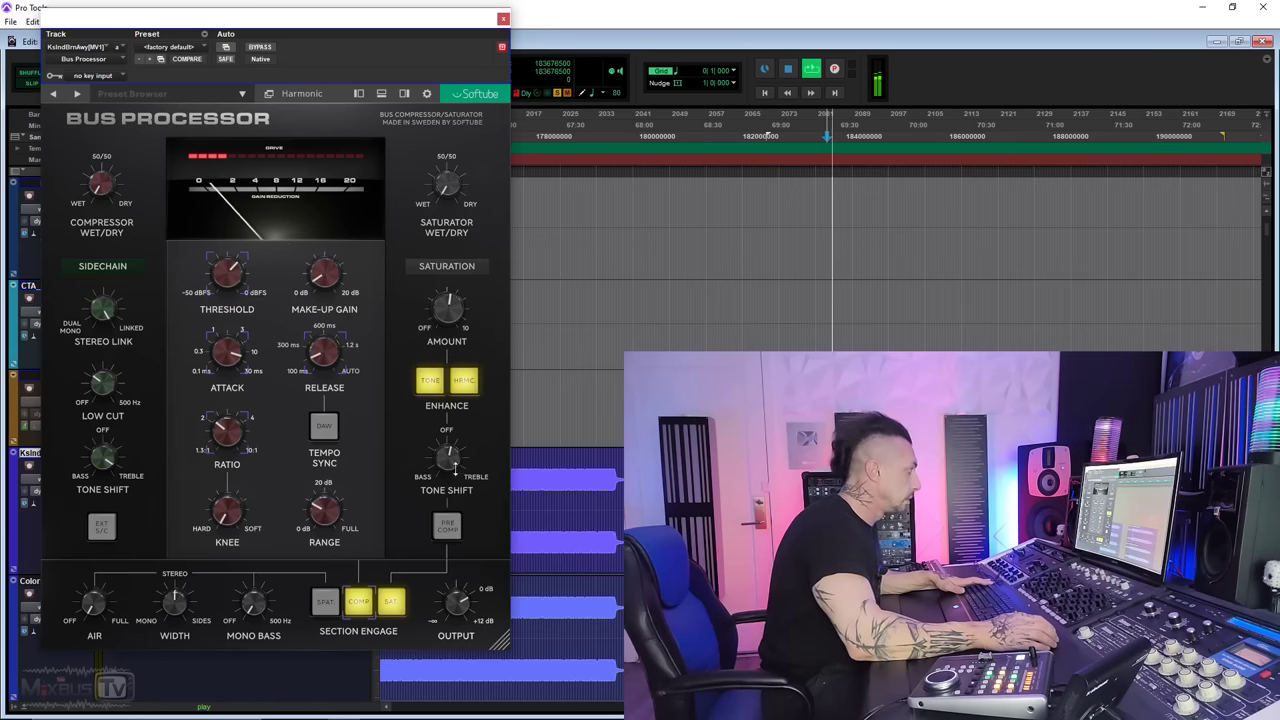
mouse_move(444, 291)
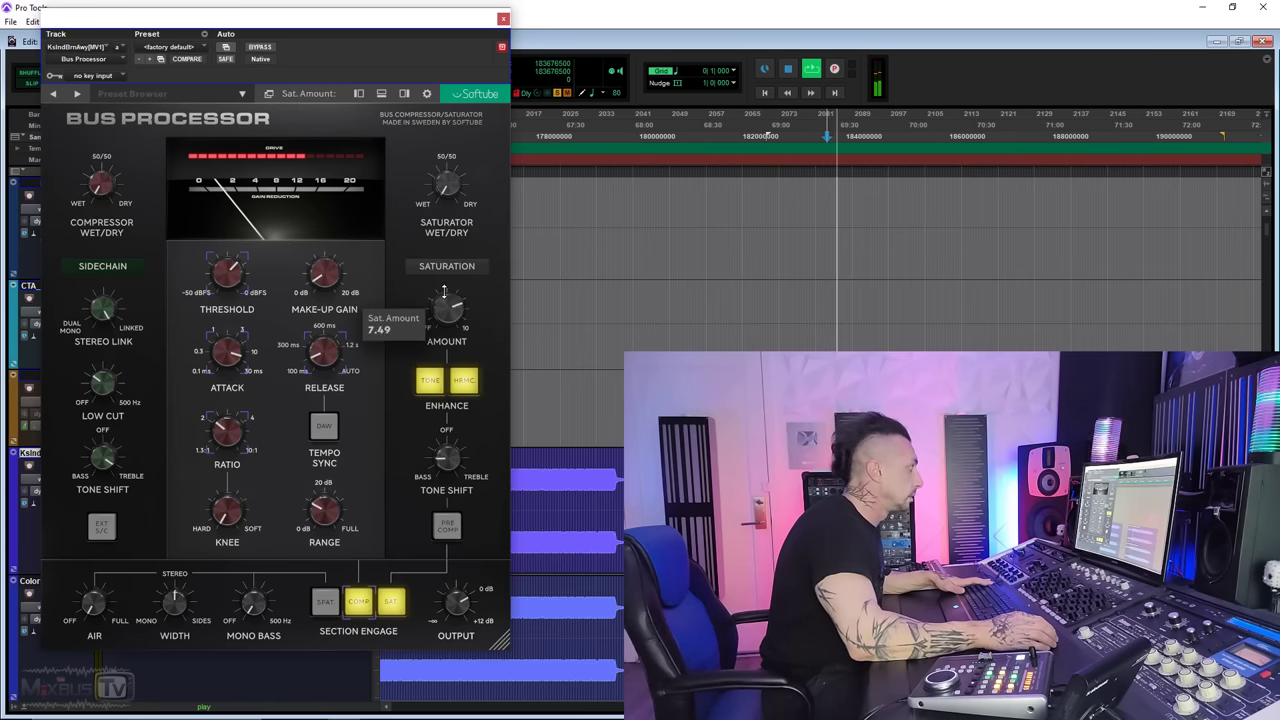
mouse_move(451, 457)
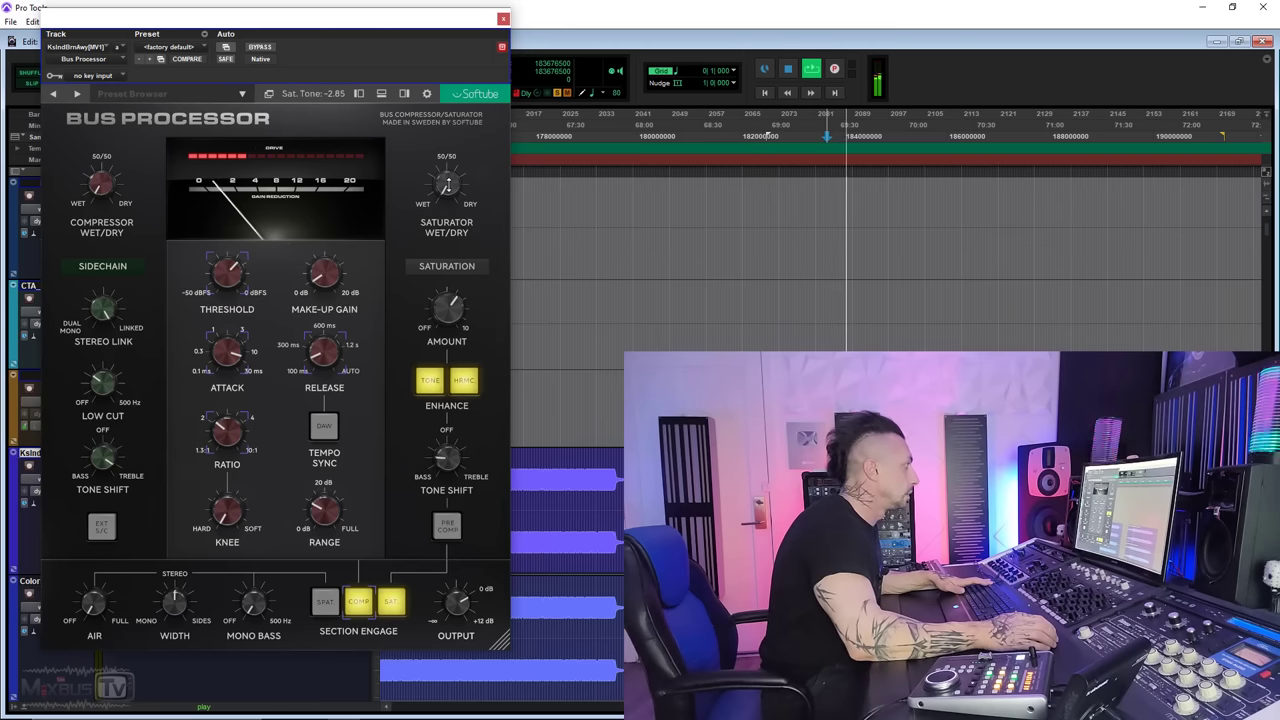
Sweep the saturator wet/dry mix and return it to 0.00 % dry, then set the saturation amount to 5.52 and stop playback.
left_click_drag(447, 184, 437, 57)
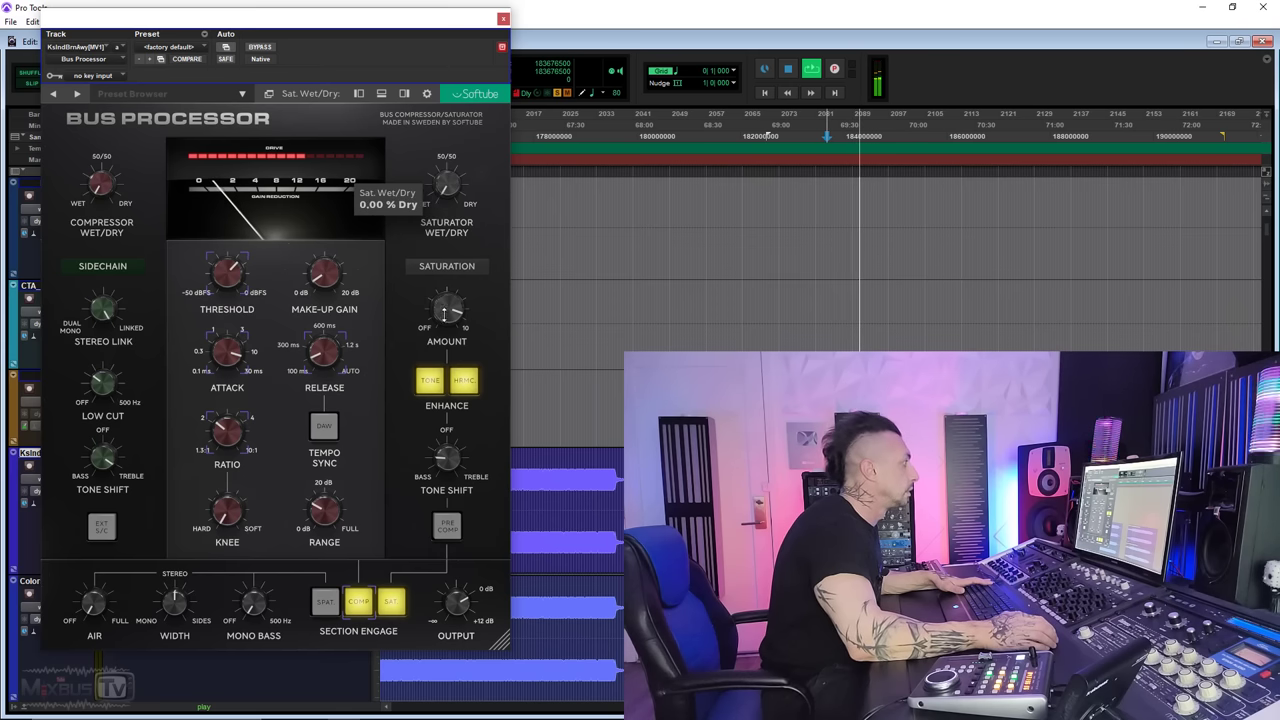
left_click_drag(450, 300, 450, 362)
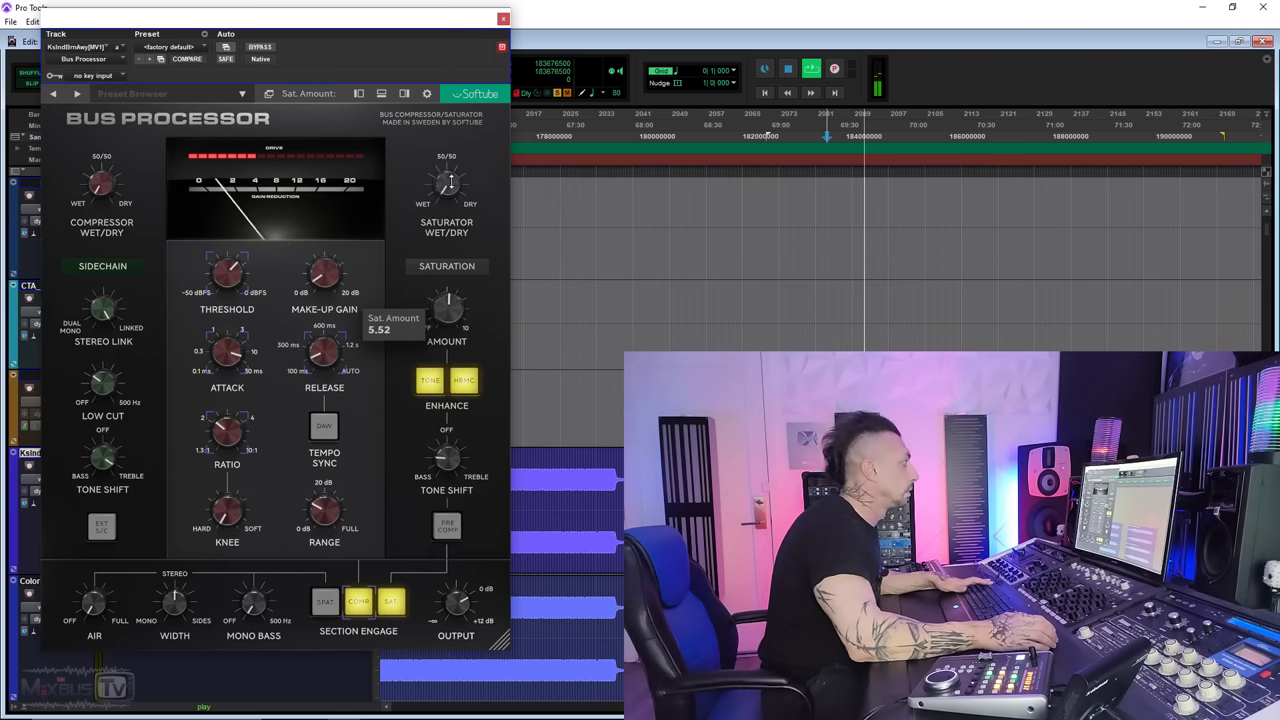
key("space")
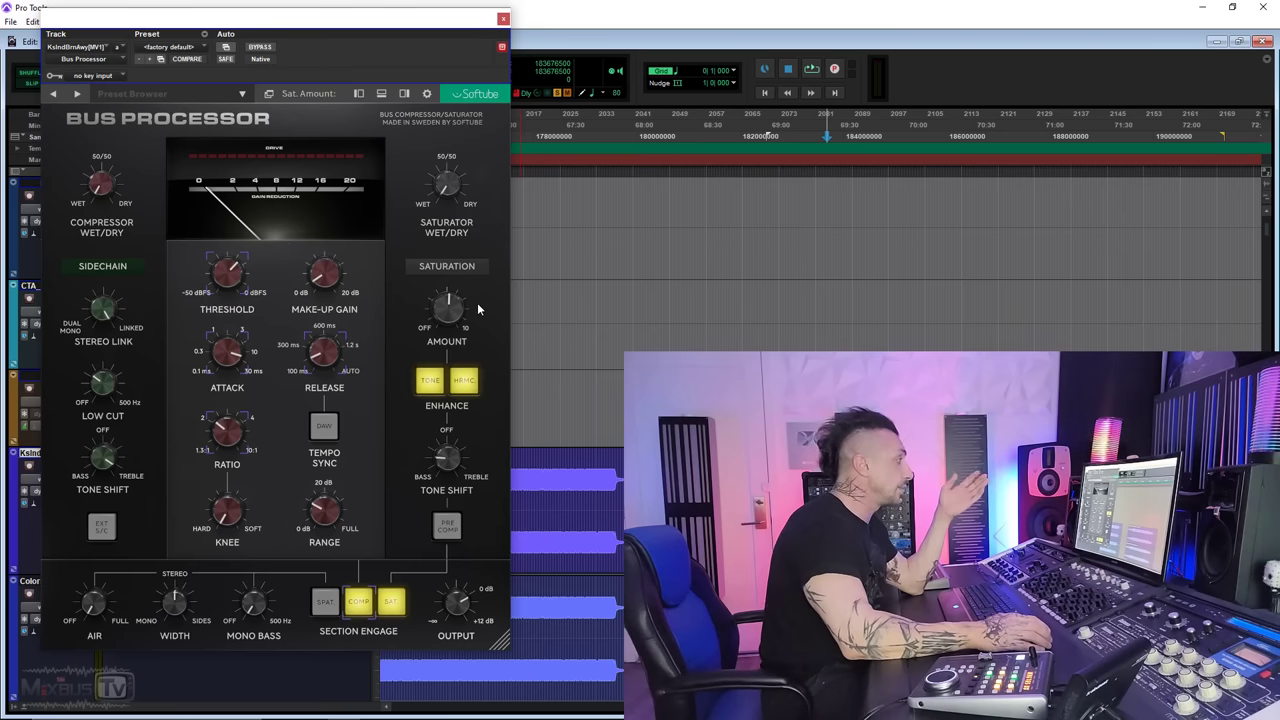
Lower the saturation amount close to off and play another section of the session from around sample 466423650.
left_click_drag(477, 302, 438, 415)
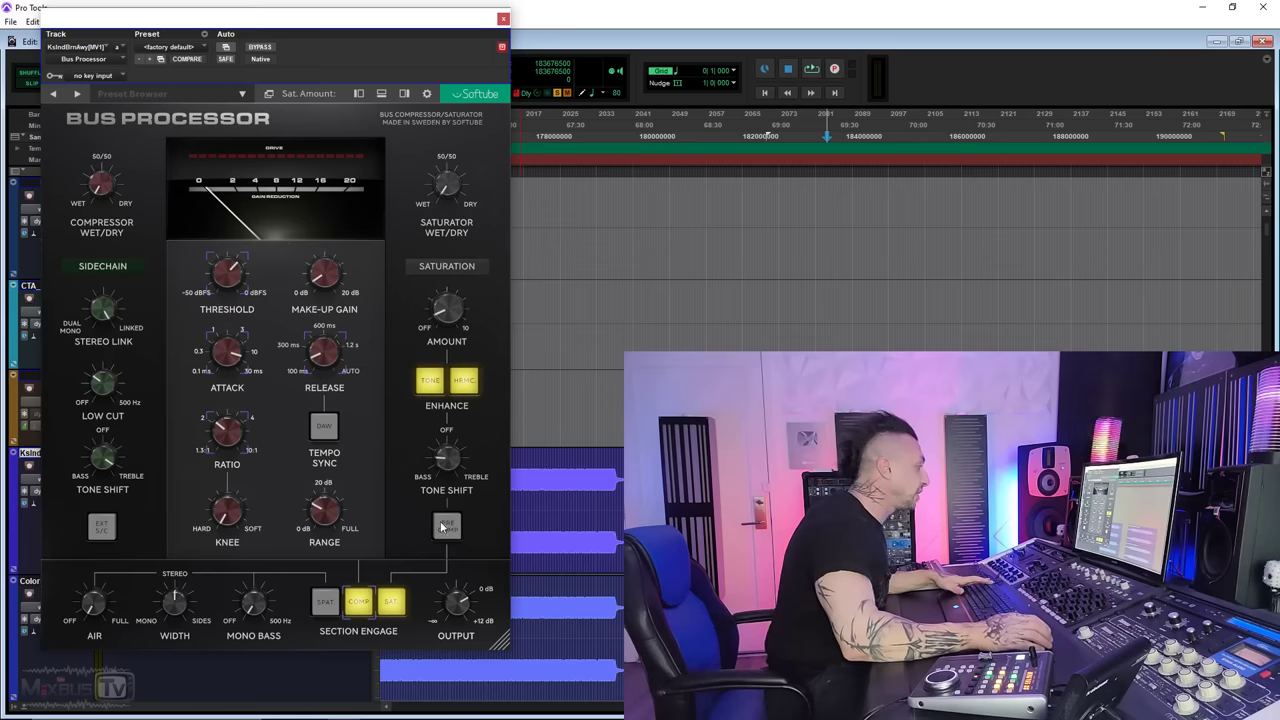
key("ctrl+[")
scroll(890, 260, "right", 3)
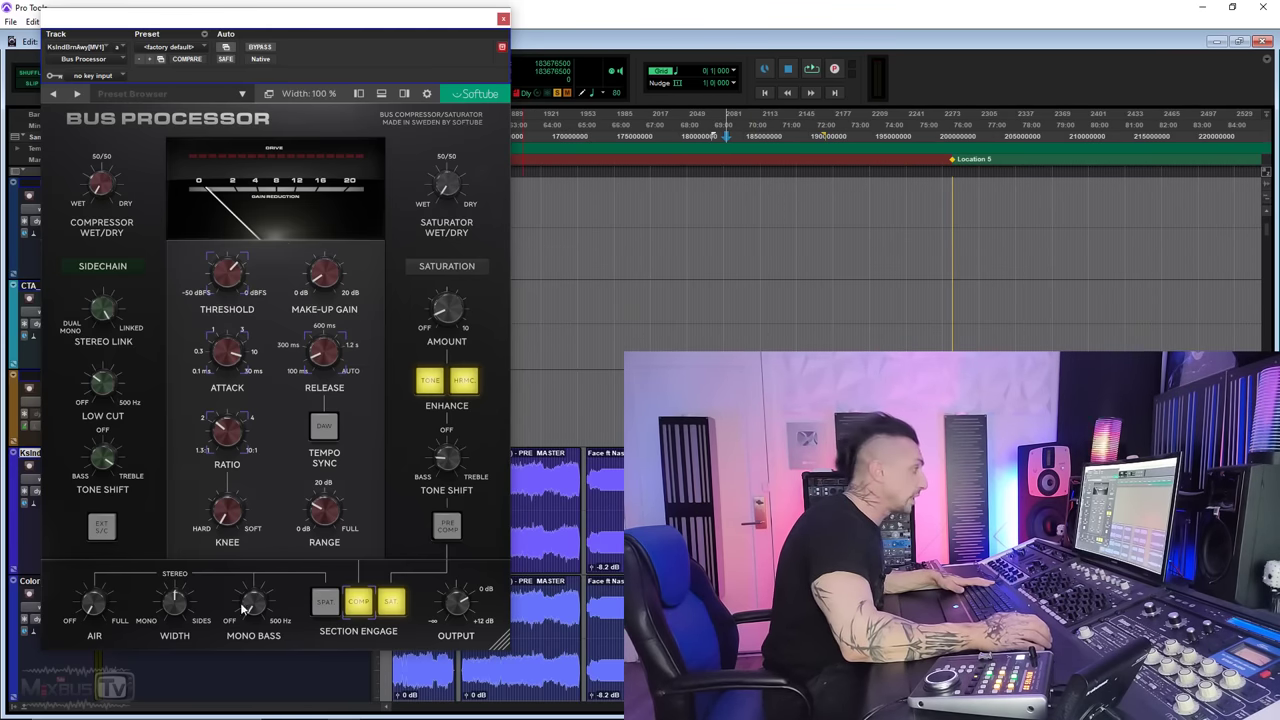
key("space")
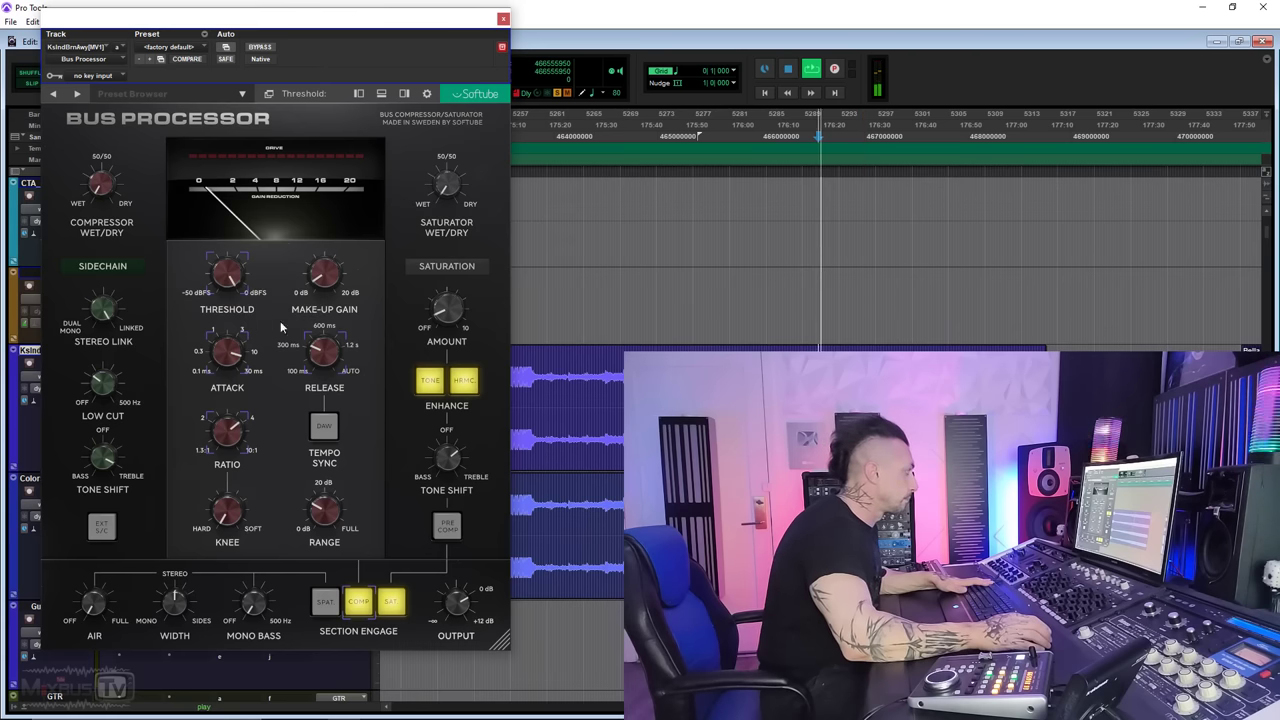
key("ctrl+]")
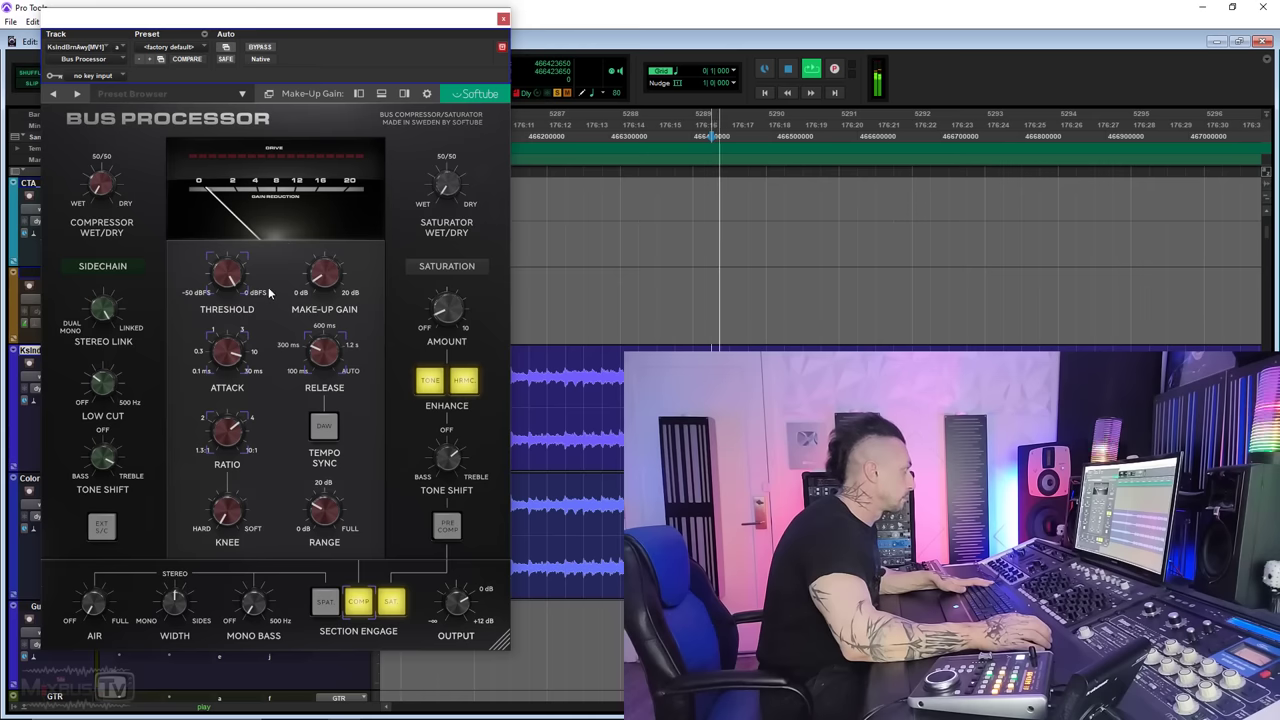
Set the compressor threshold to -20.25 dB and shift the sidechain tone from treble back to near its centre.
mouse_move(320, 323)
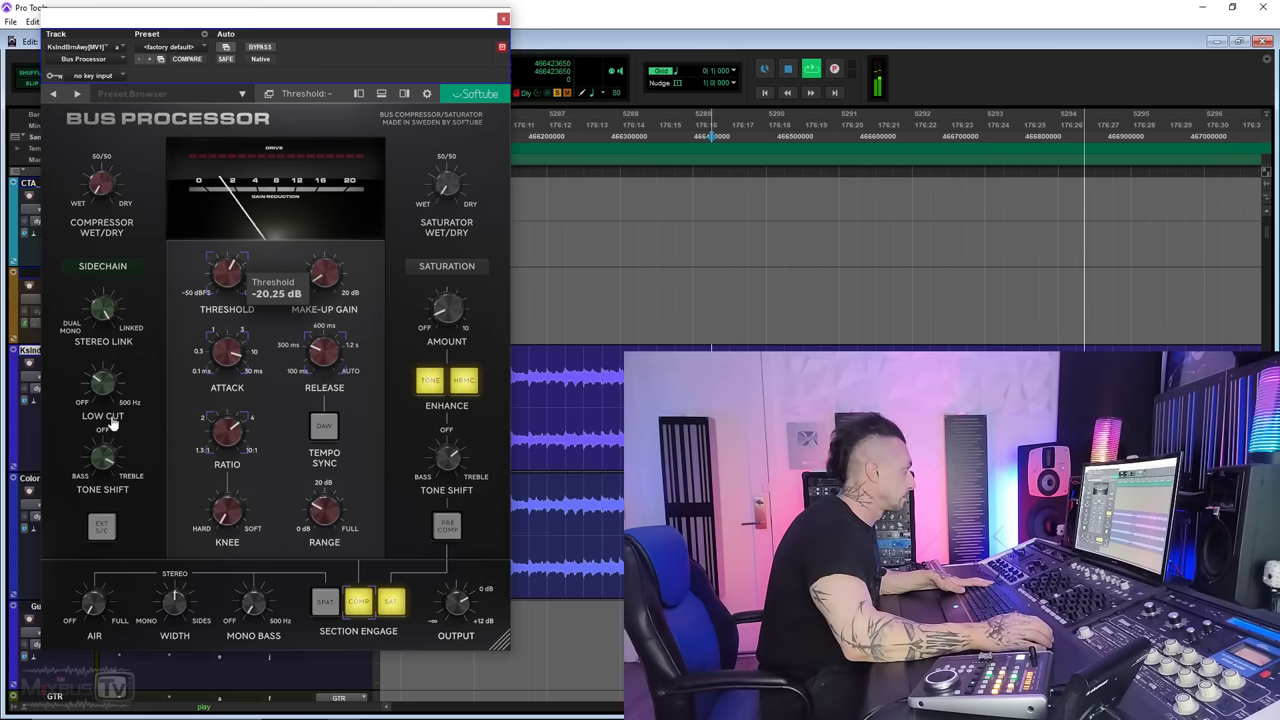
left_click_drag(110, 458, 111, 494)
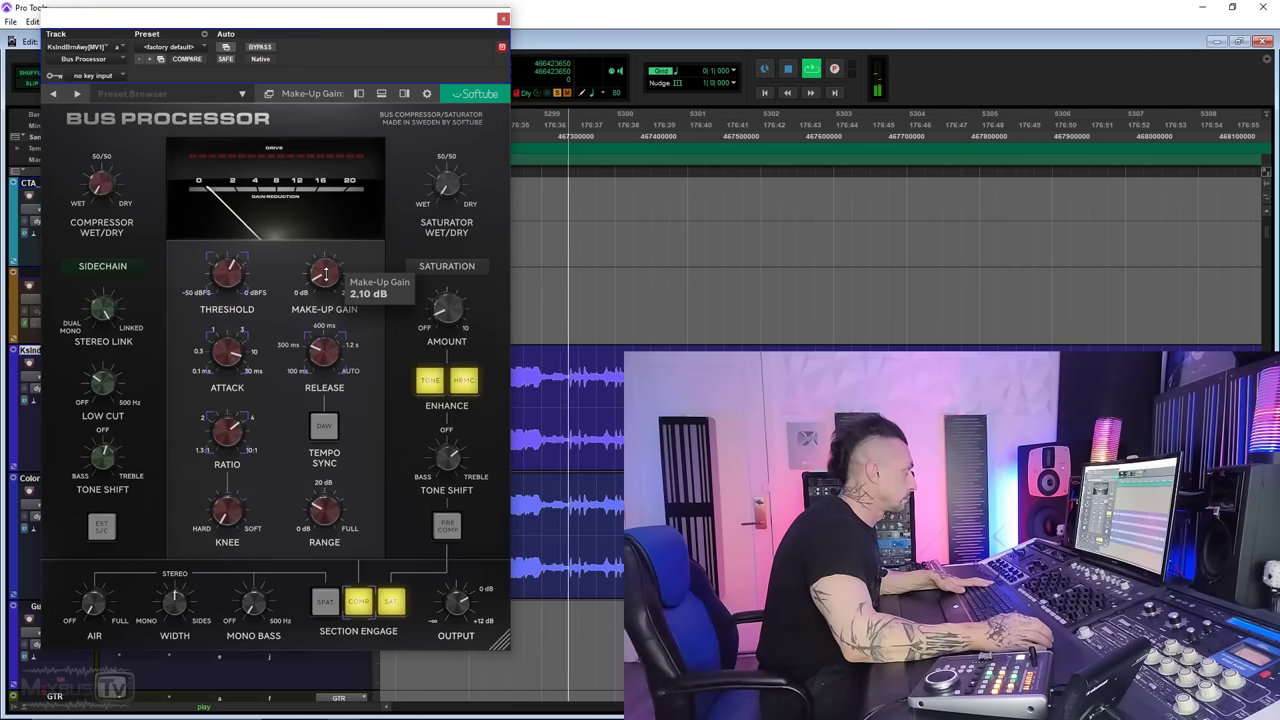
Set the make-up gain to 2.00 dB and compare the compressed signal with the plug-in bypassed and re-engaged.
left_click_drag(325, 273, 331, 347)
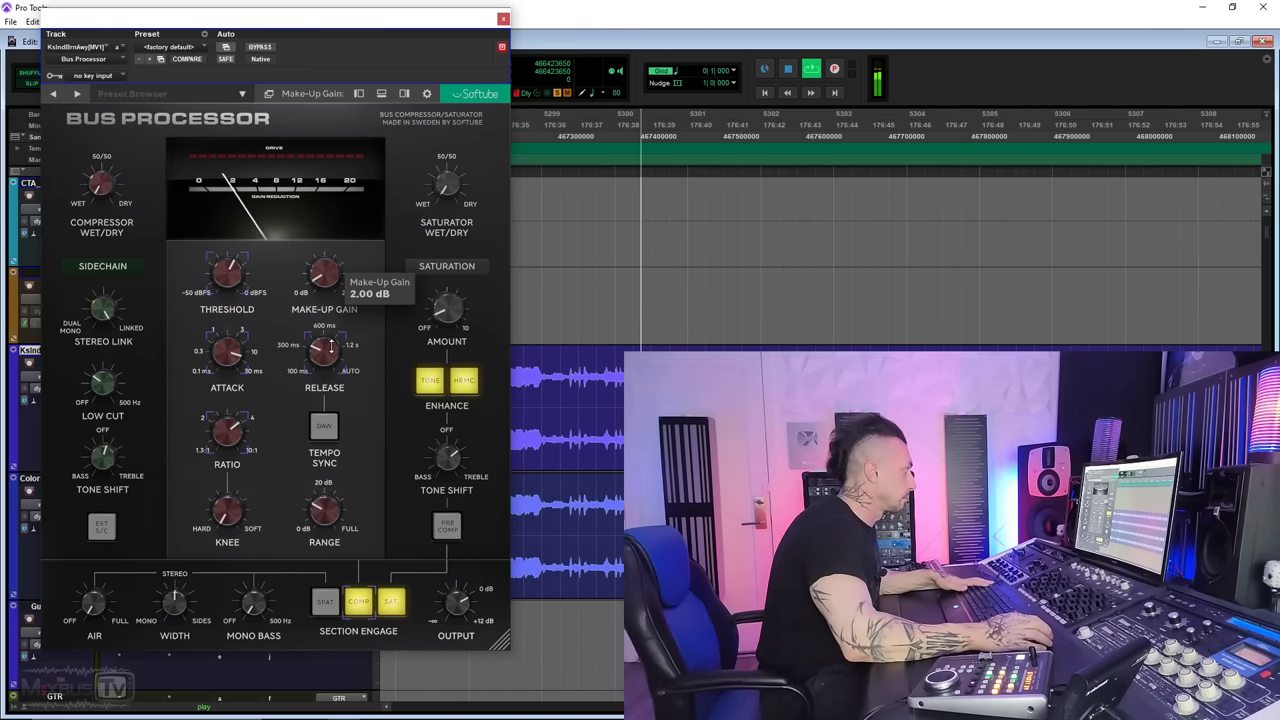
left_click(257, 47)
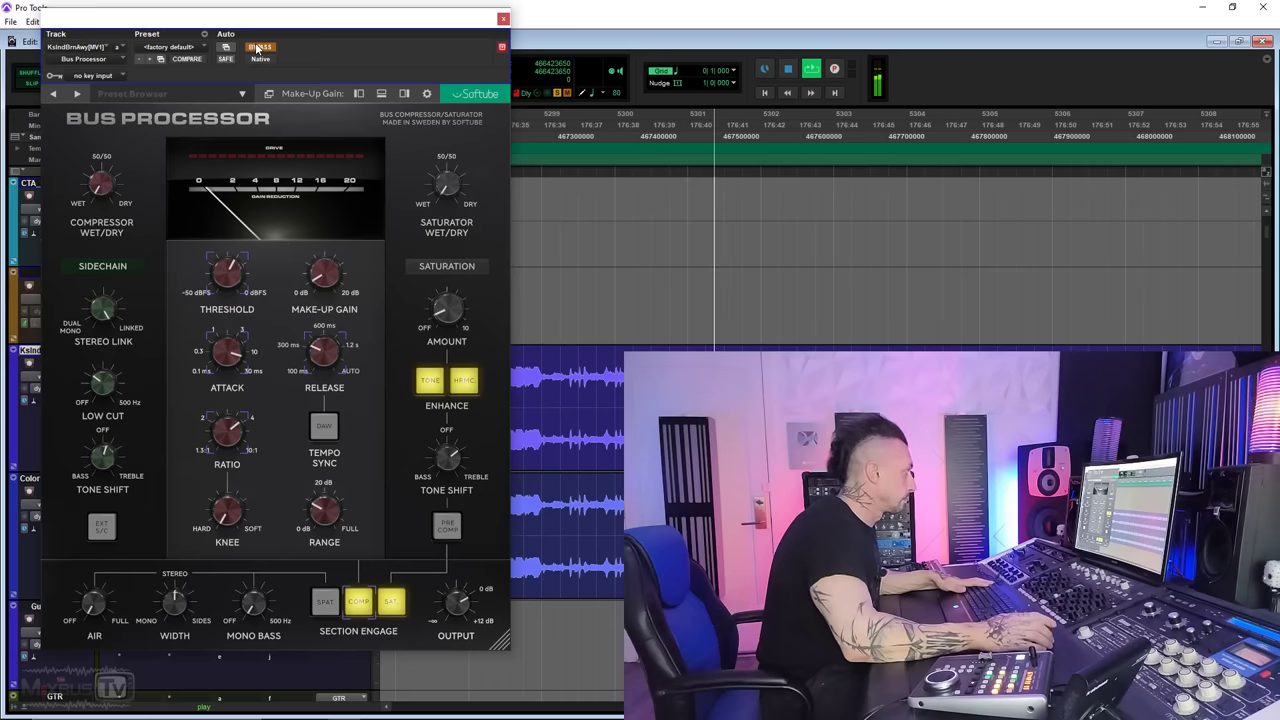
left_click(257, 47)
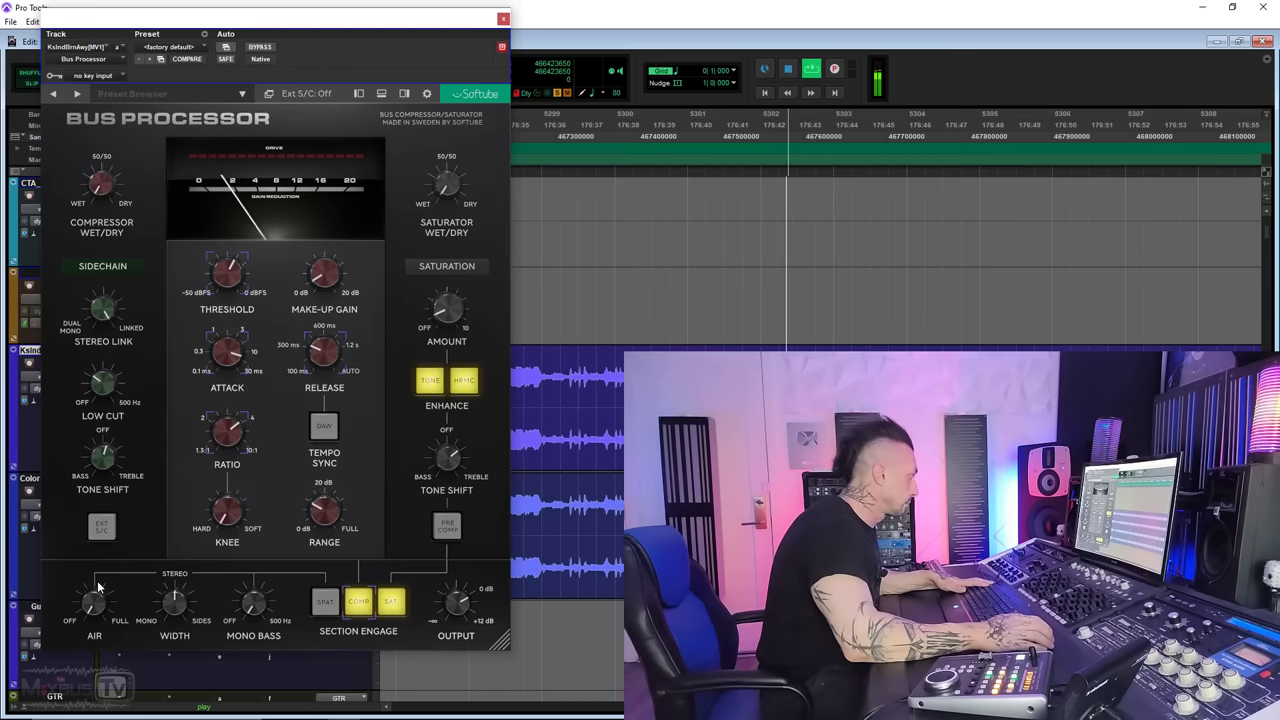
Engage the spatial section, set Air to 6.75, then lower it while comparing the plug-in bypassed and re-engaged.
left_click(323, 604)
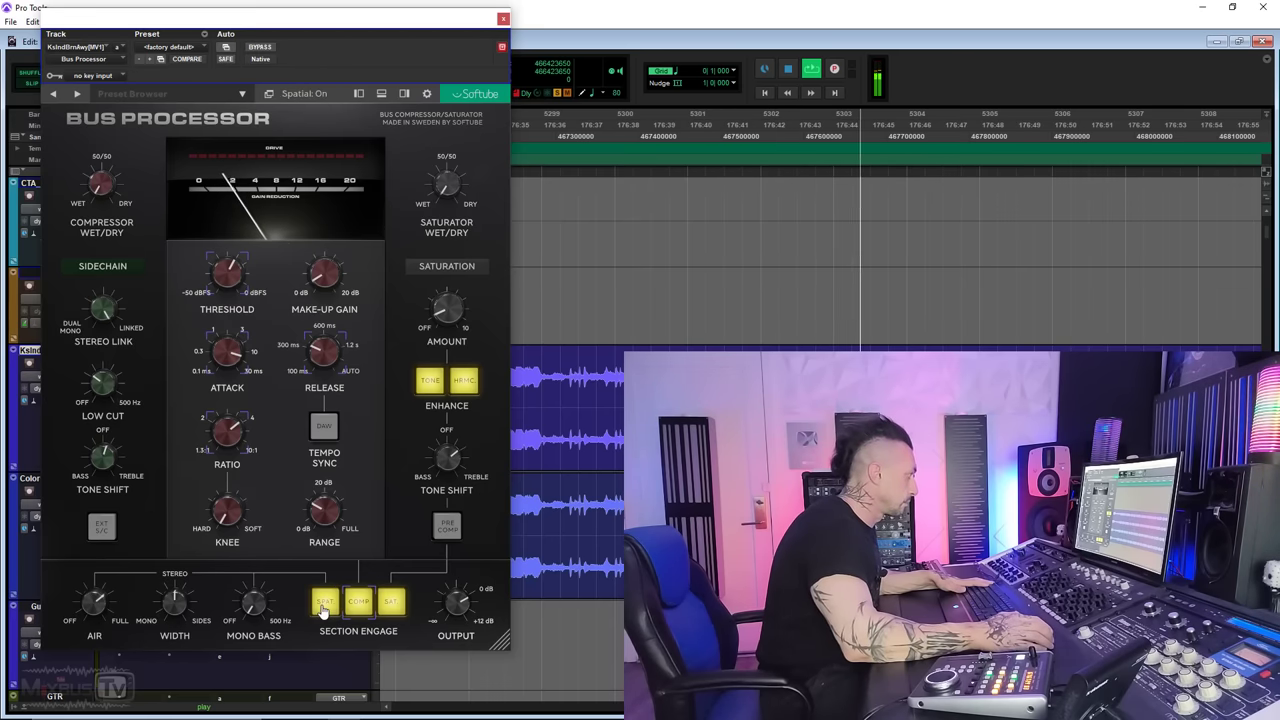
mouse_move(99, 570)
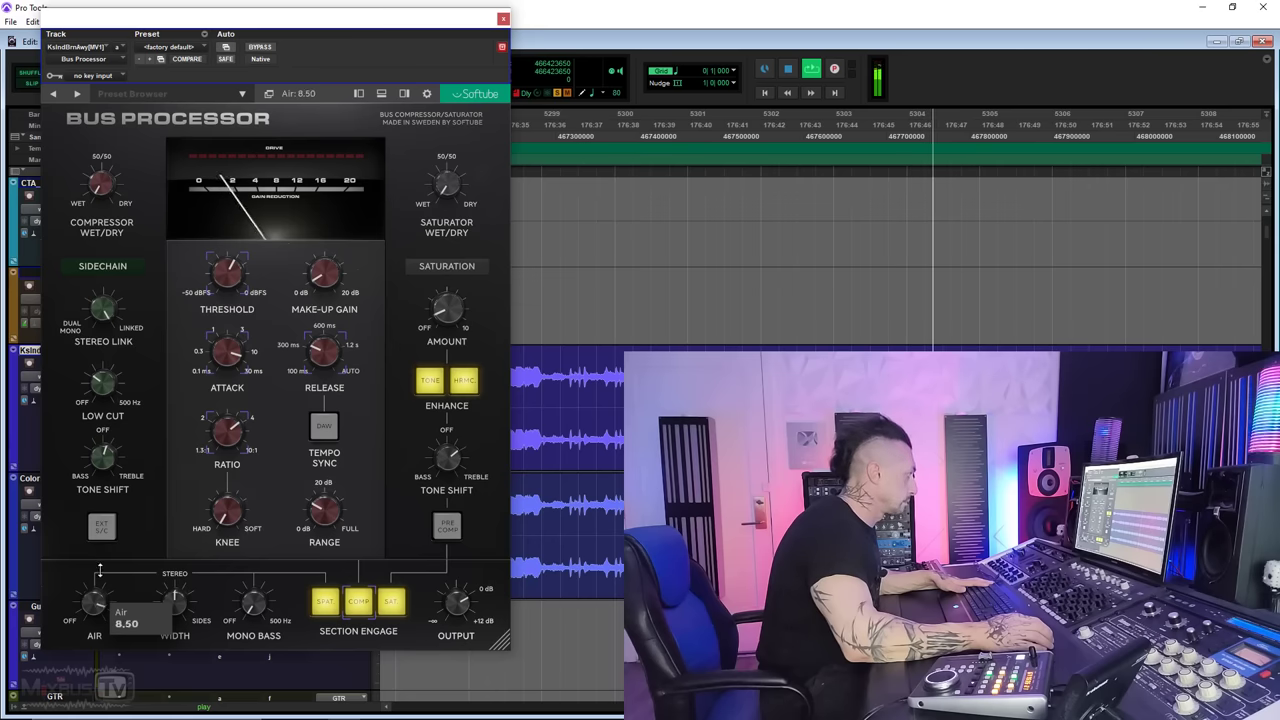
left_click_drag(99, 570, 96, 585)
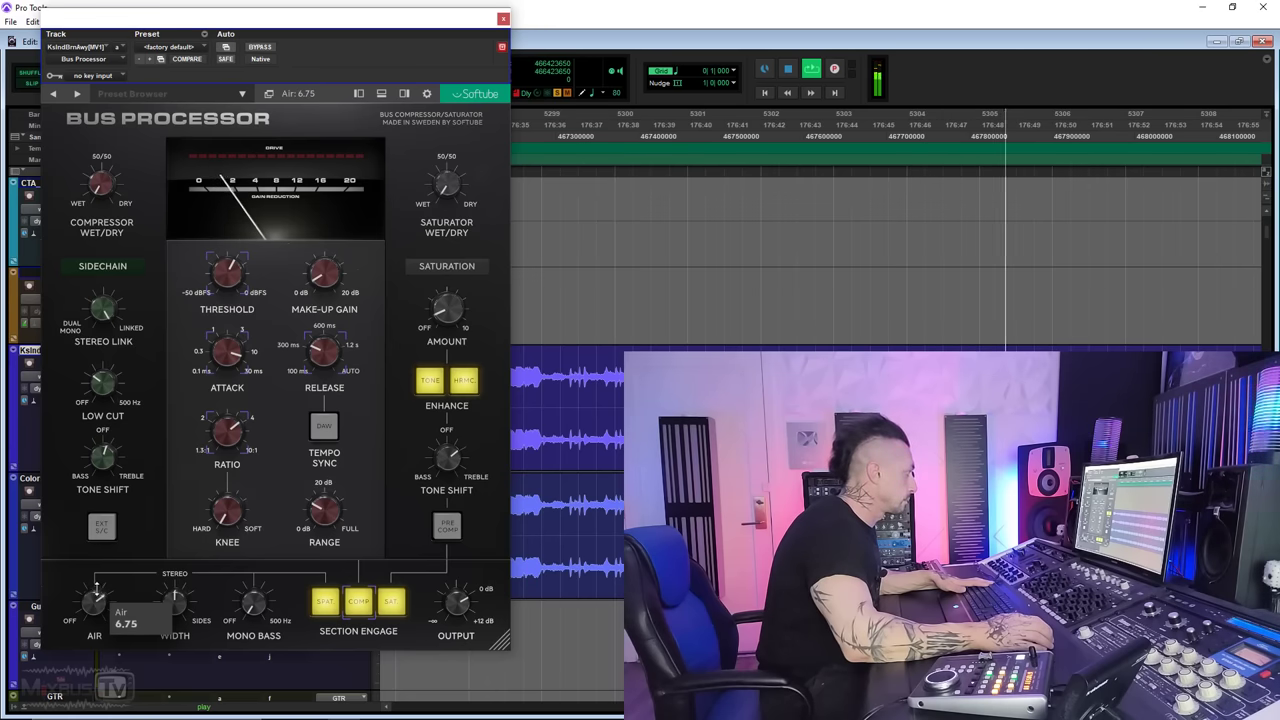
left_click(260, 47)
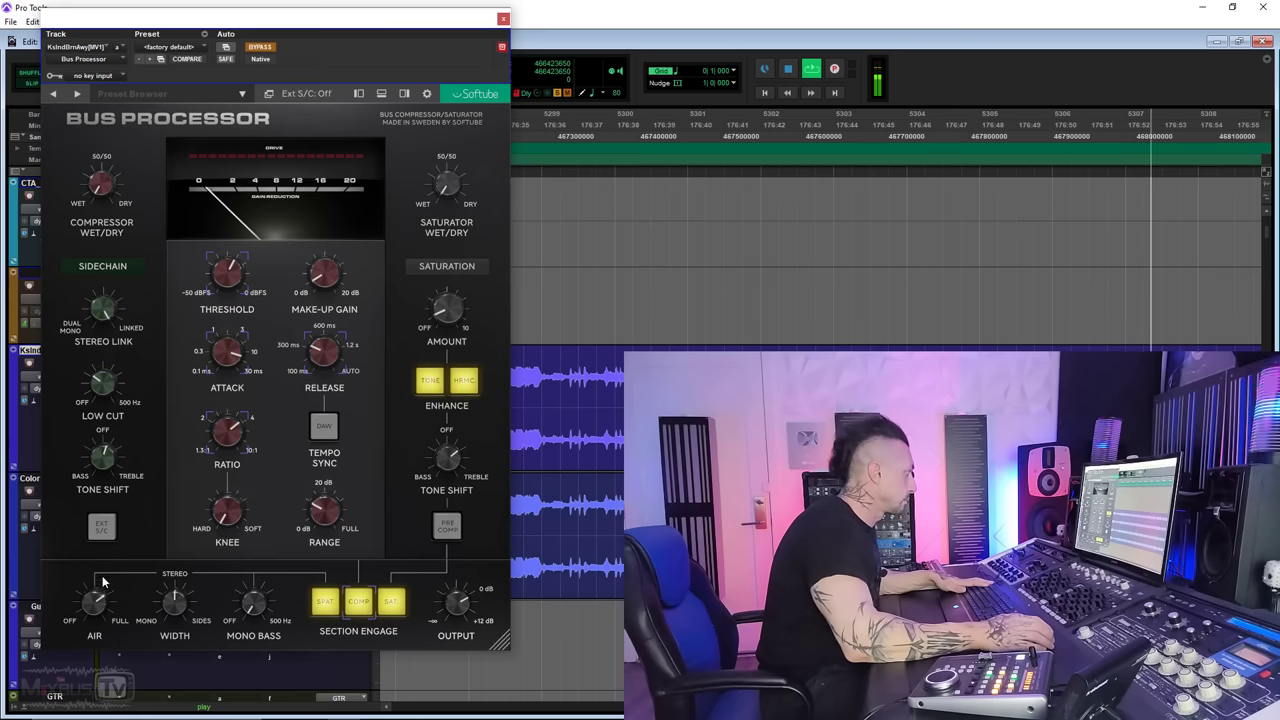
left_click_drag(102, 581, 103, 600)
left_click(262, 48)
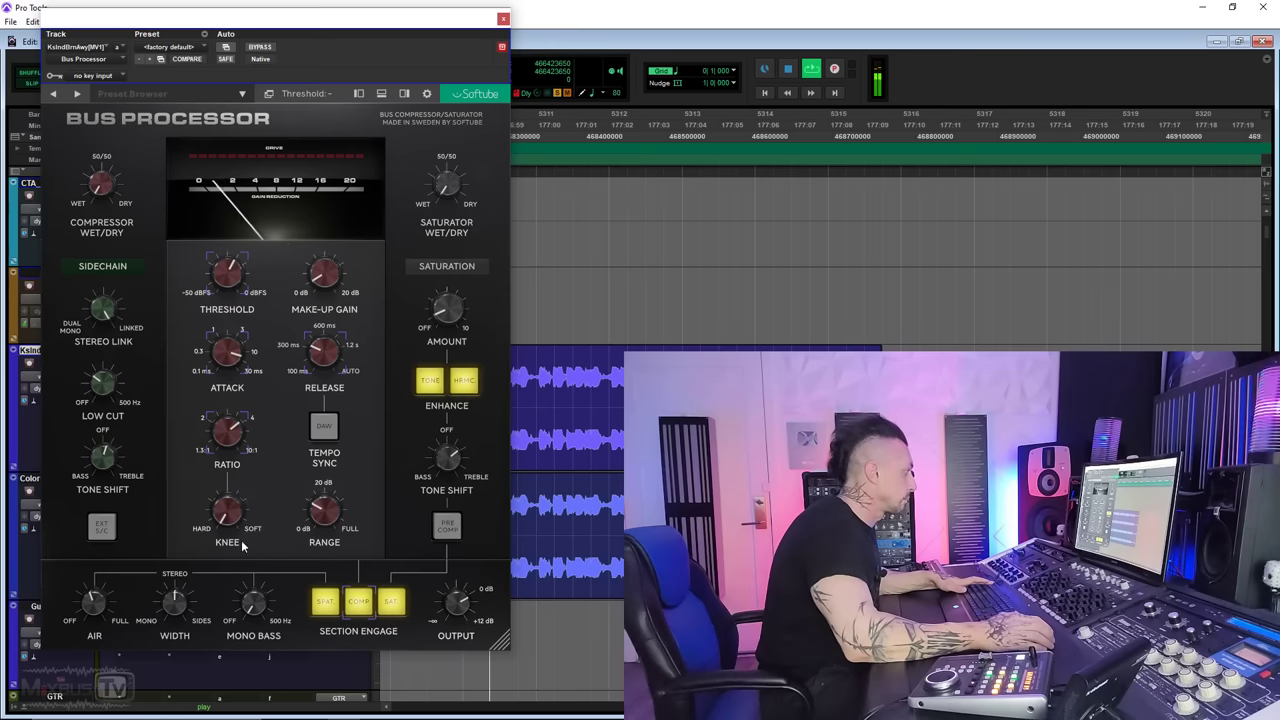
Compare the spatial section off and on during playback, then set Air to 5.10.
left_click(334, 603)
left_click(326, 602)
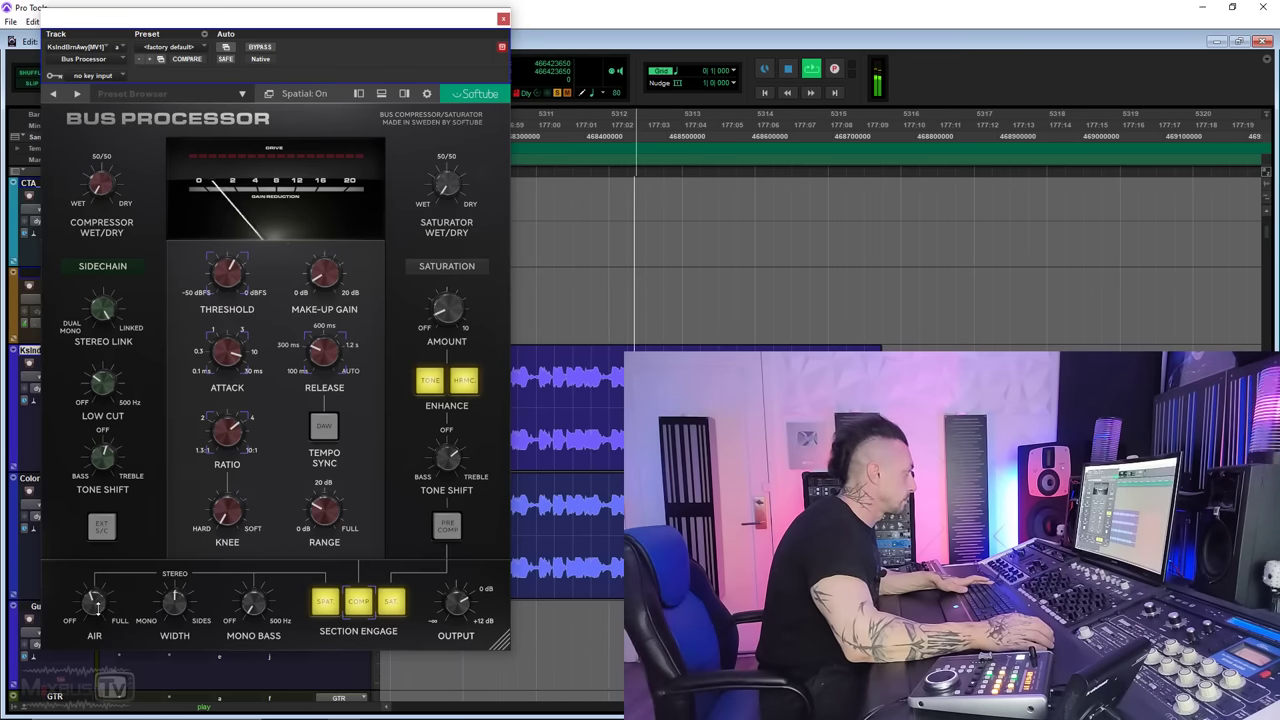
mouse_move(96, 596)
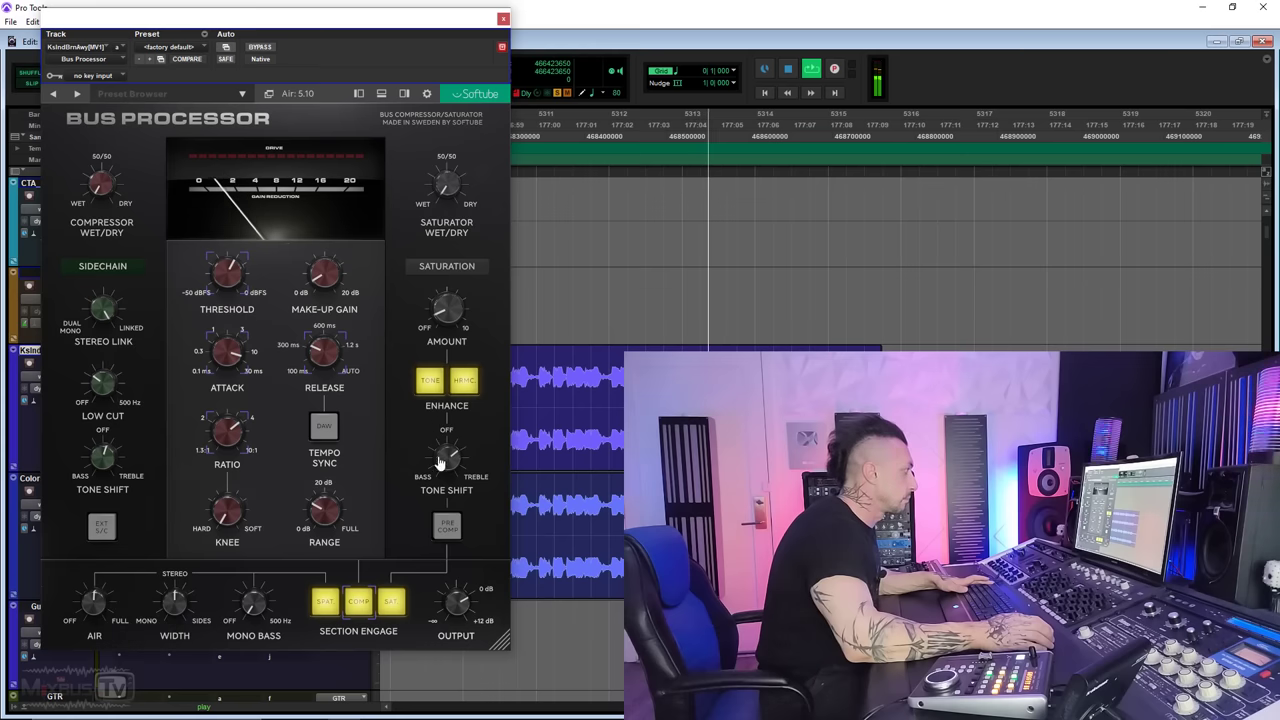
Return the saturation tone shift to its centre and, after raising Air, lower it to 0.70.
mouse_move(457, 472)
scroll(457, 472, "up", 1)
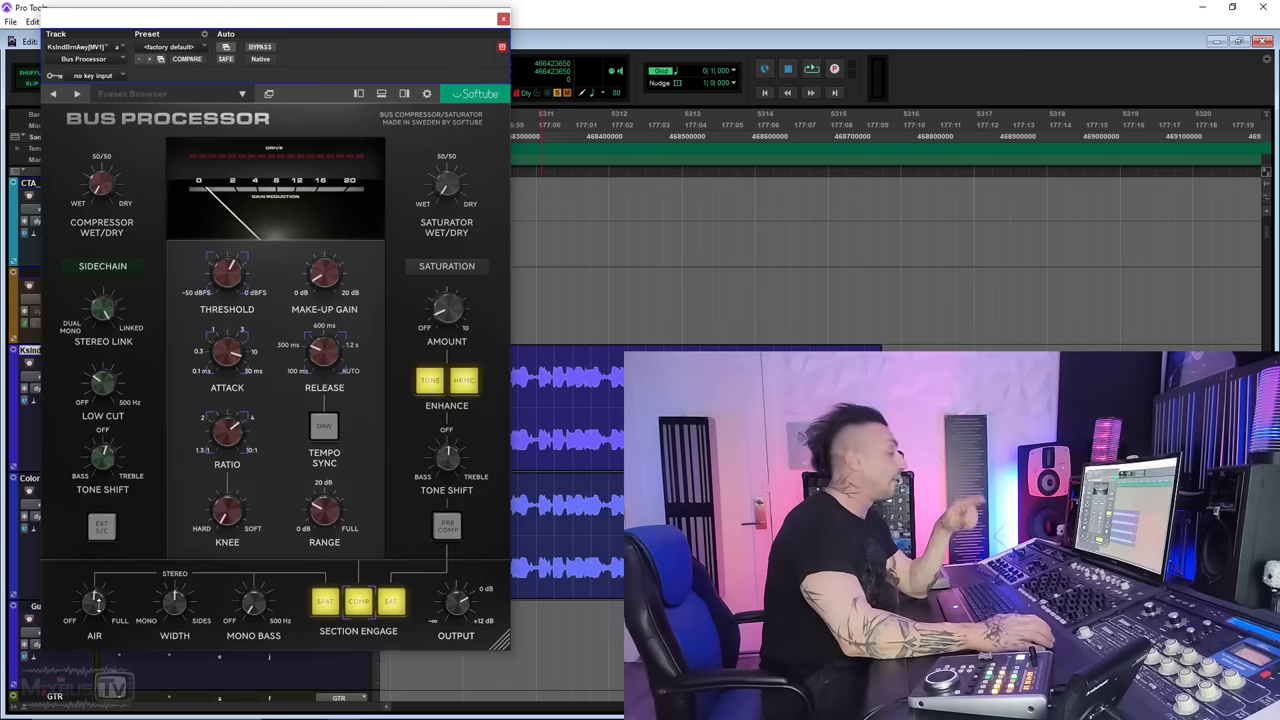
left_click_drag(96, 600, 96, 599)
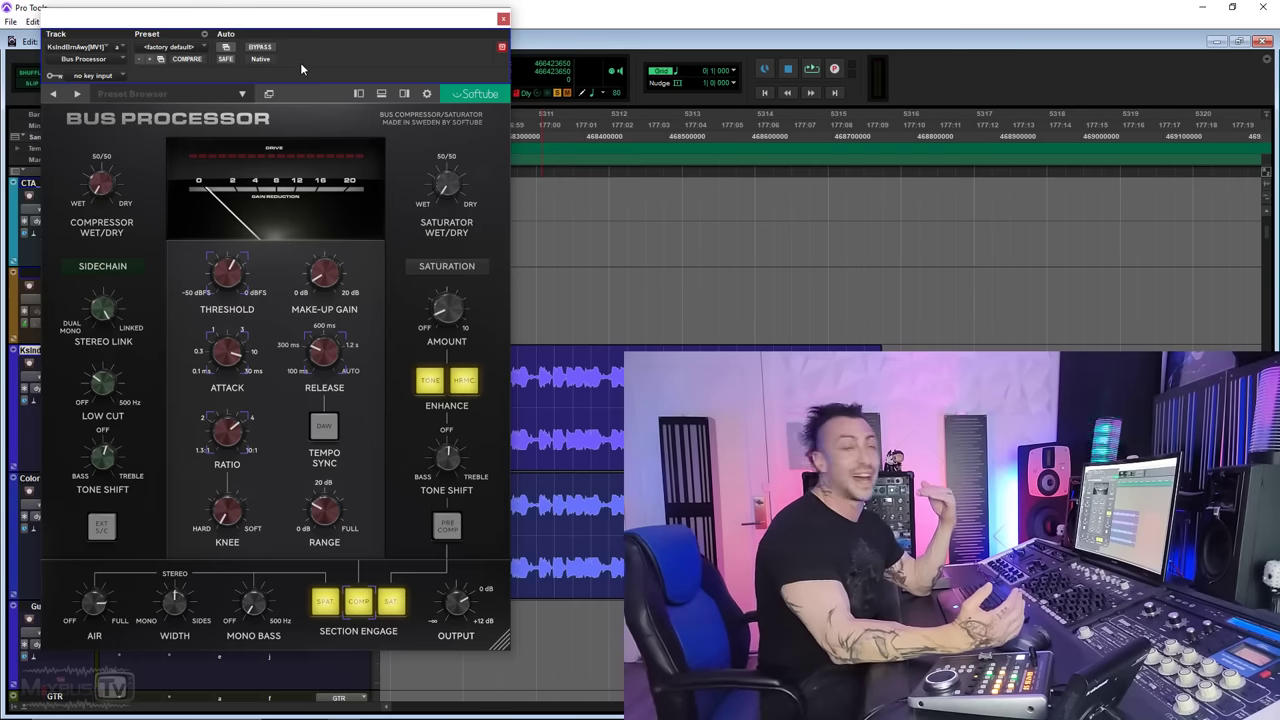
mouse_move(228, 463)
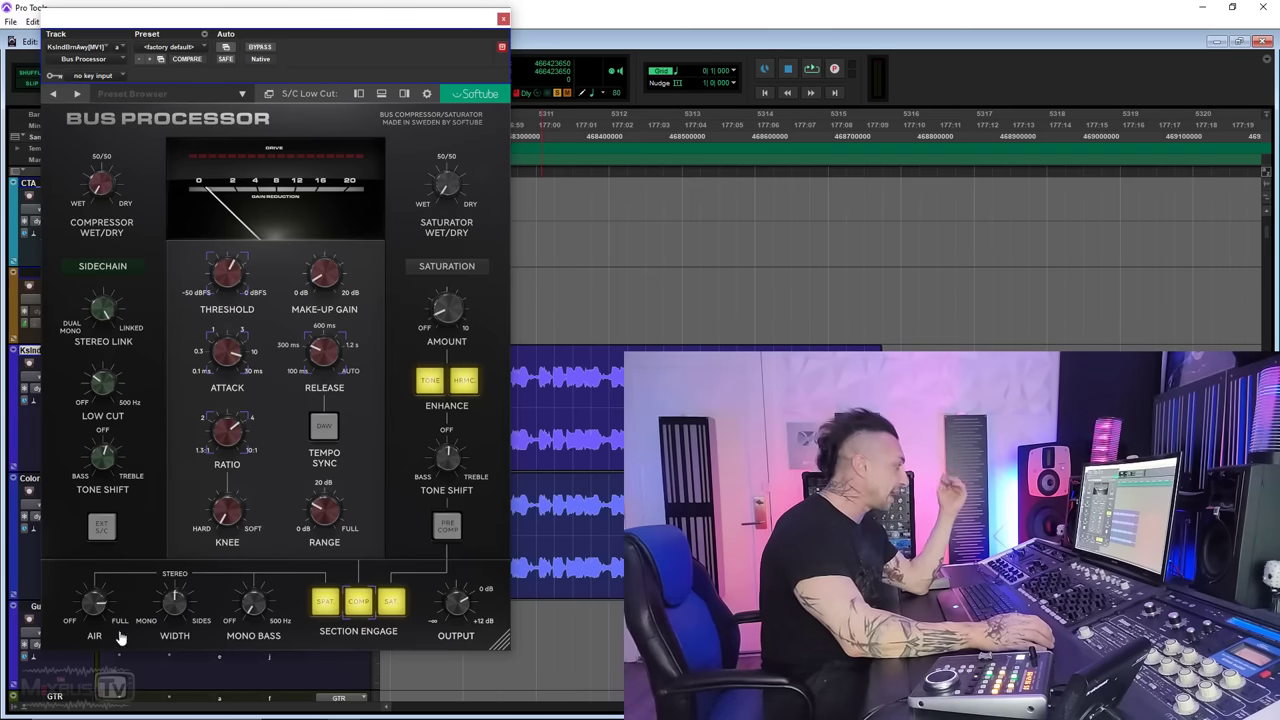
left_click(93, 601, "alt")
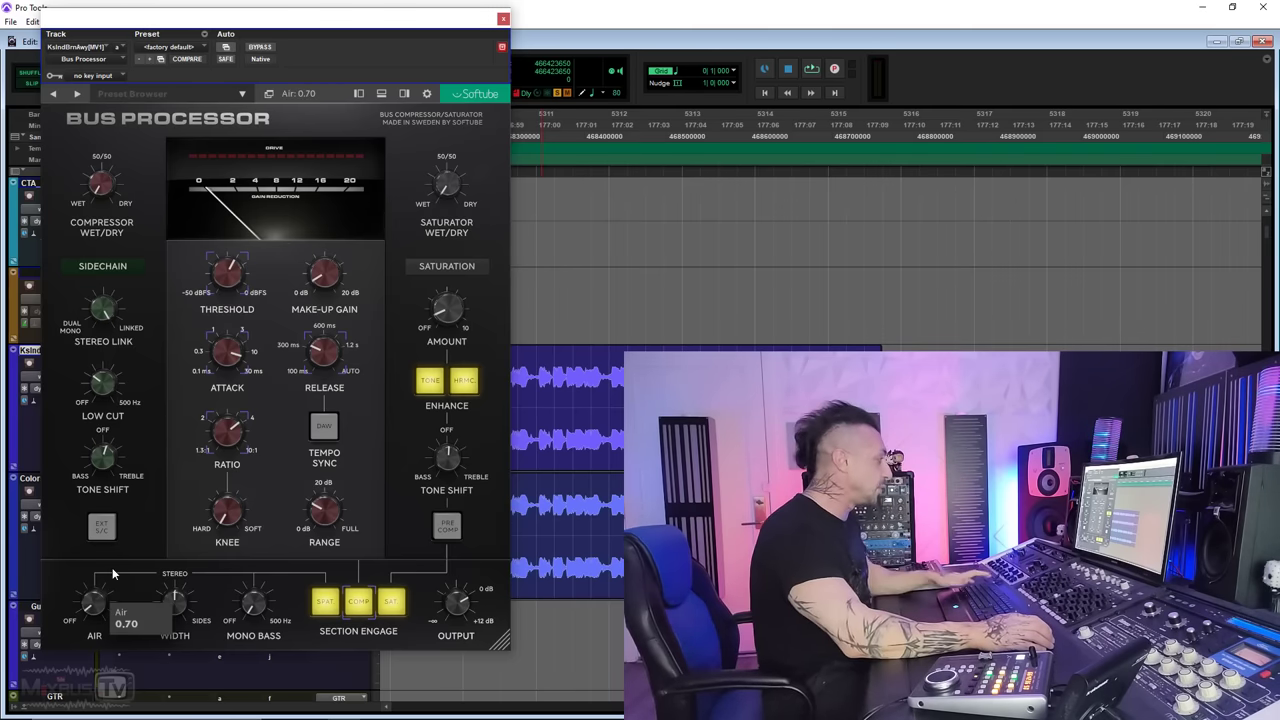
Play the section, raise Air to 3.20 and compare the plug-in engaged and bypassed.
key("space")
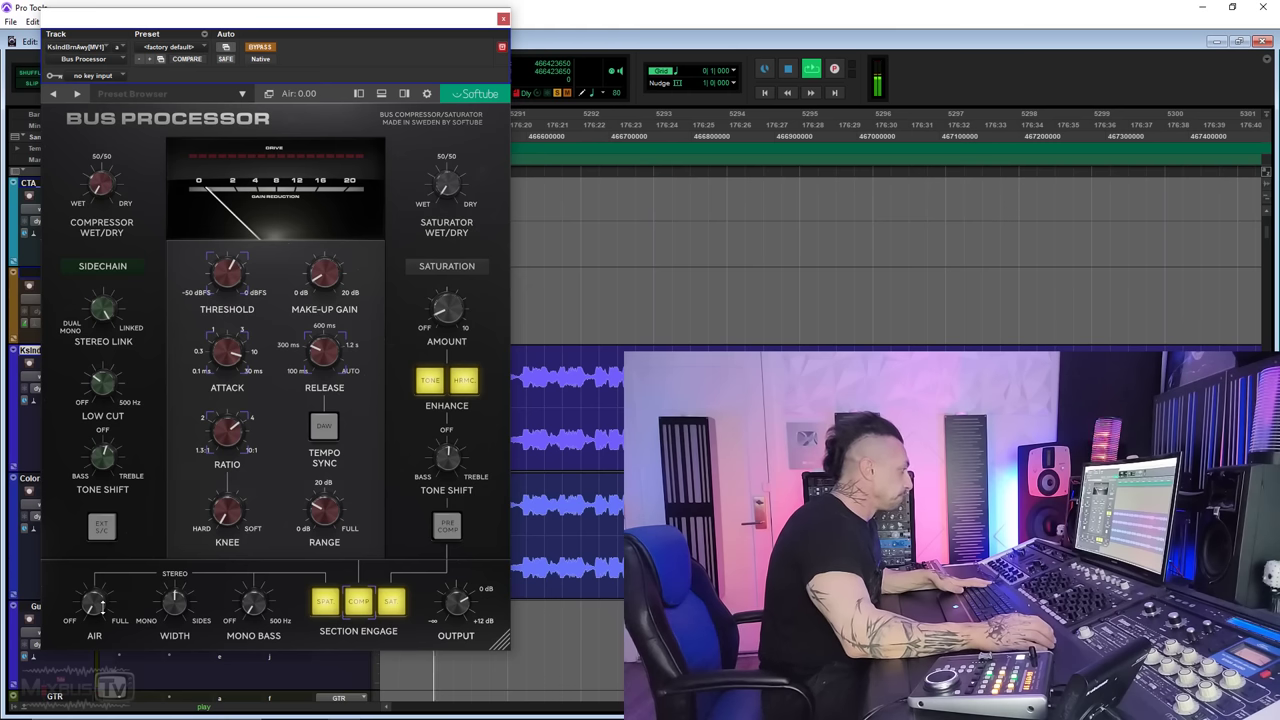
left_click_drag(93, 601, 93, 590)
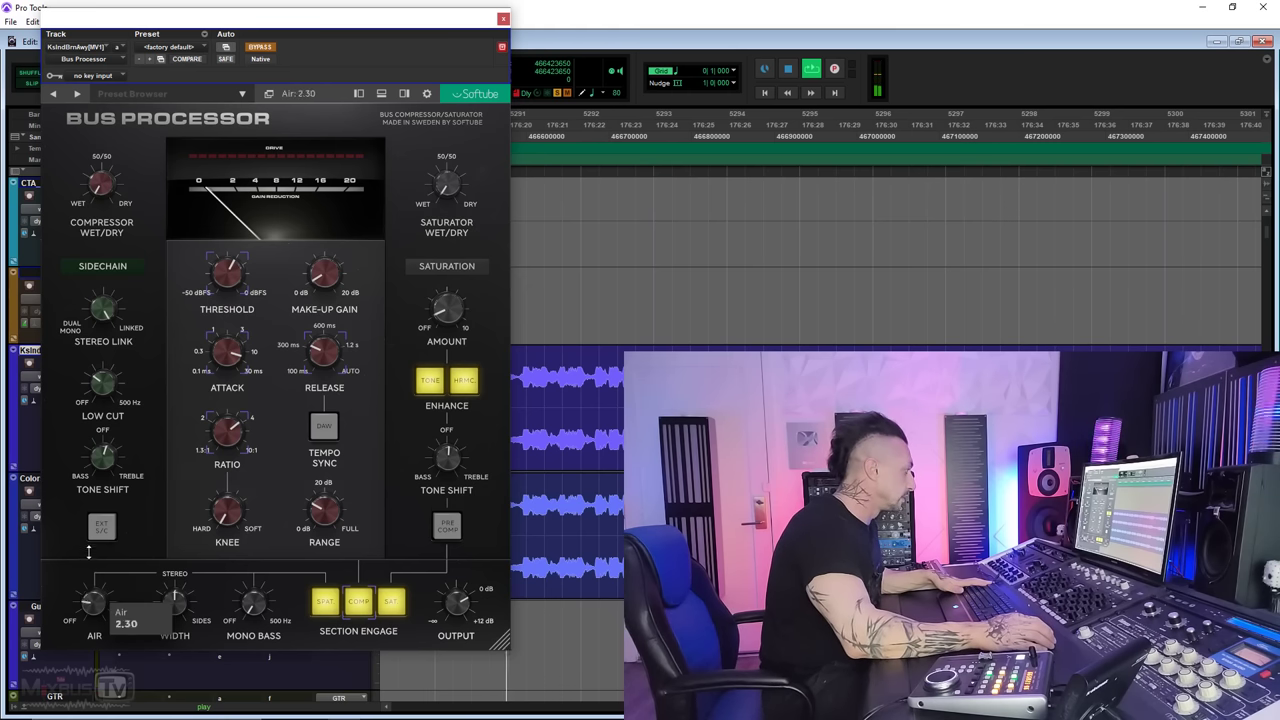
left_click(260, 47)
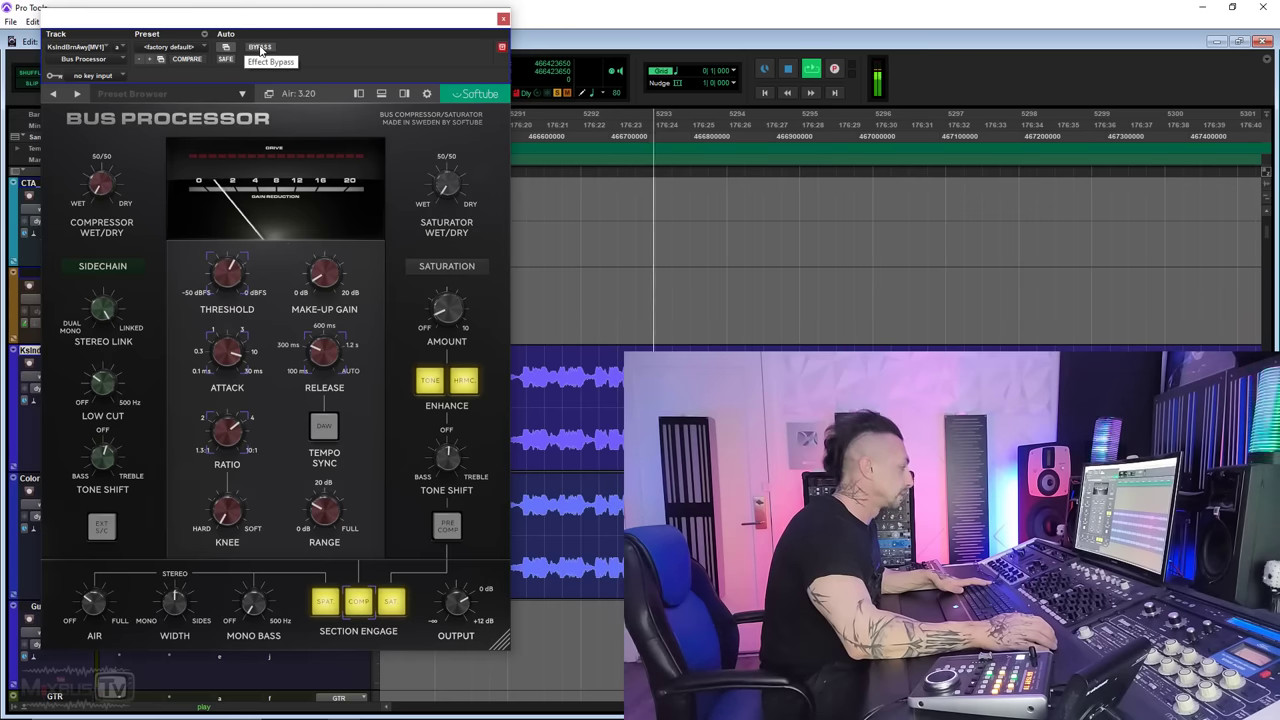
left_click(260, 47)
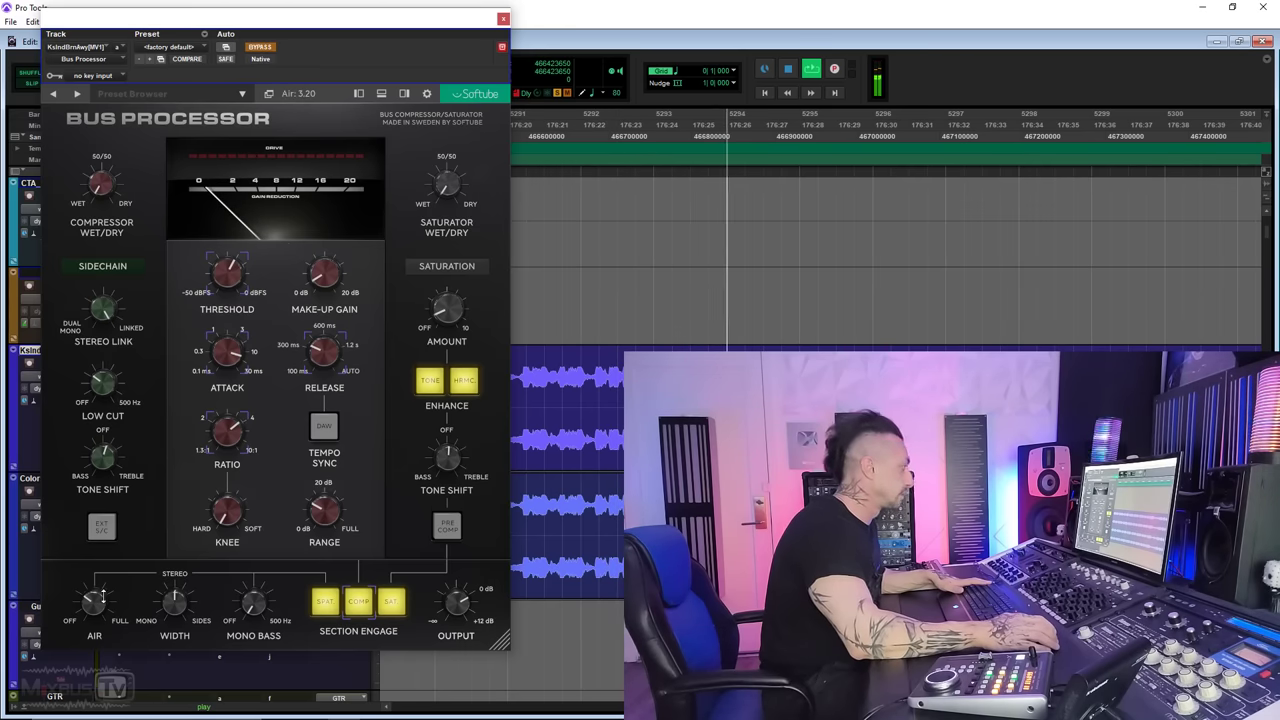
Lower Air through 1.65 to 0.75 while replaying the section and comparing the plug-in bypassed and engaged.
left_click_drag(93, 601, 93, 650)
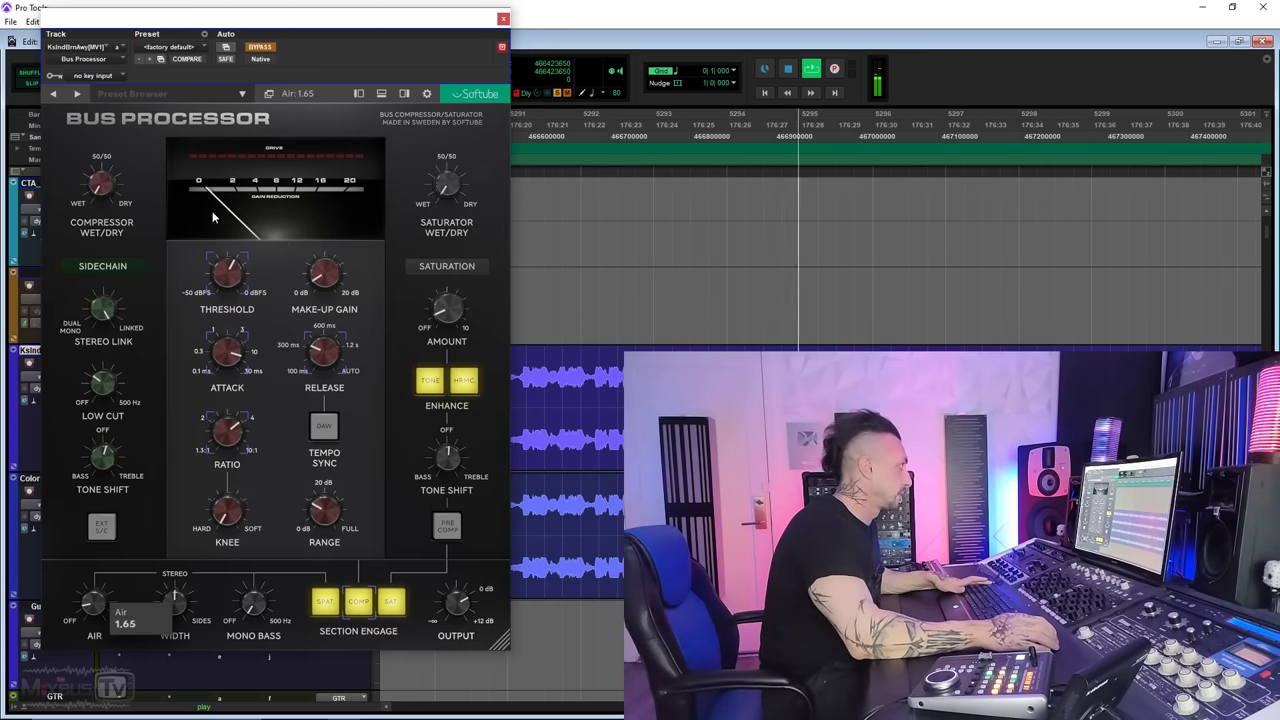
left_click(259, 47)
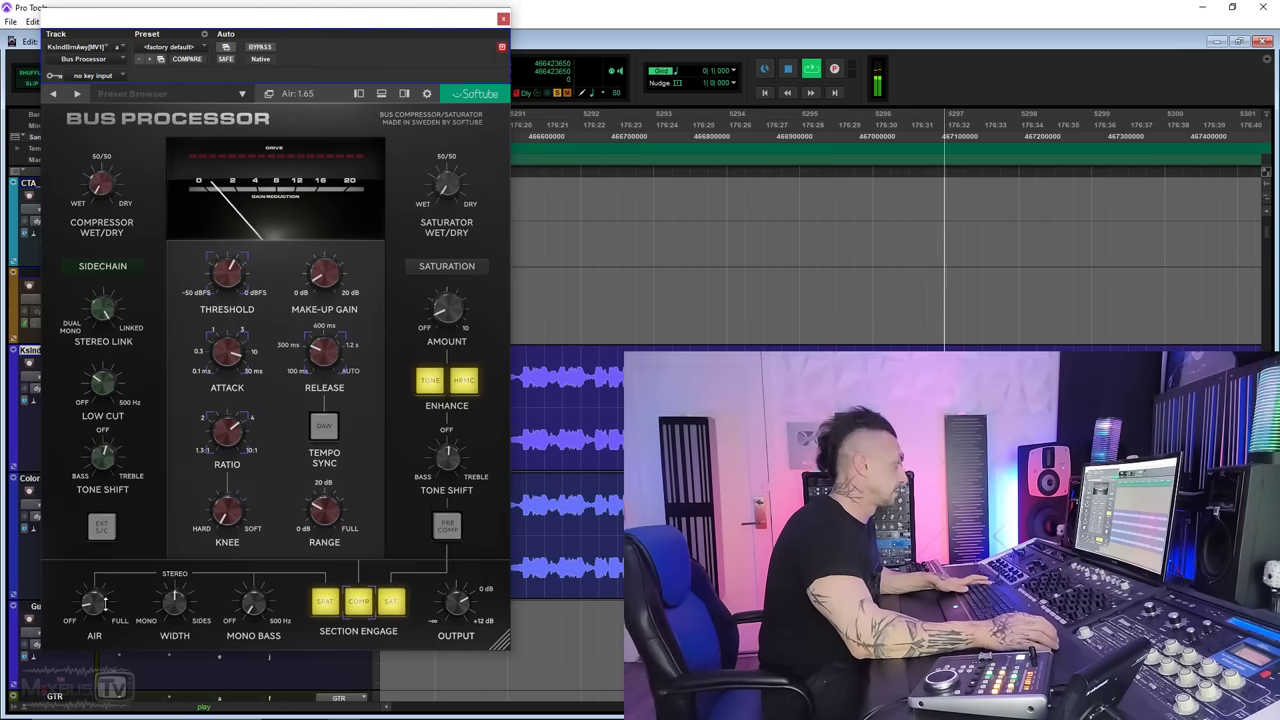
left_click_drag(104, 600, 95, 605)
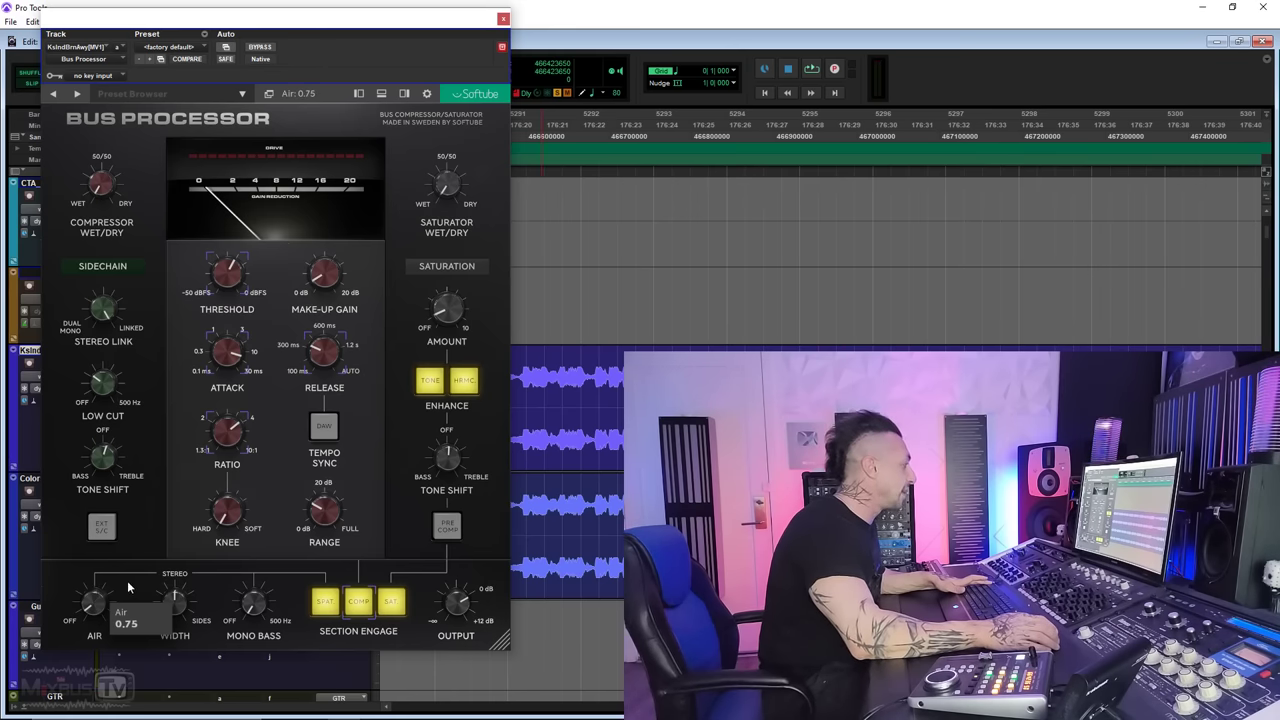
left_click(259, 46)
key("space")
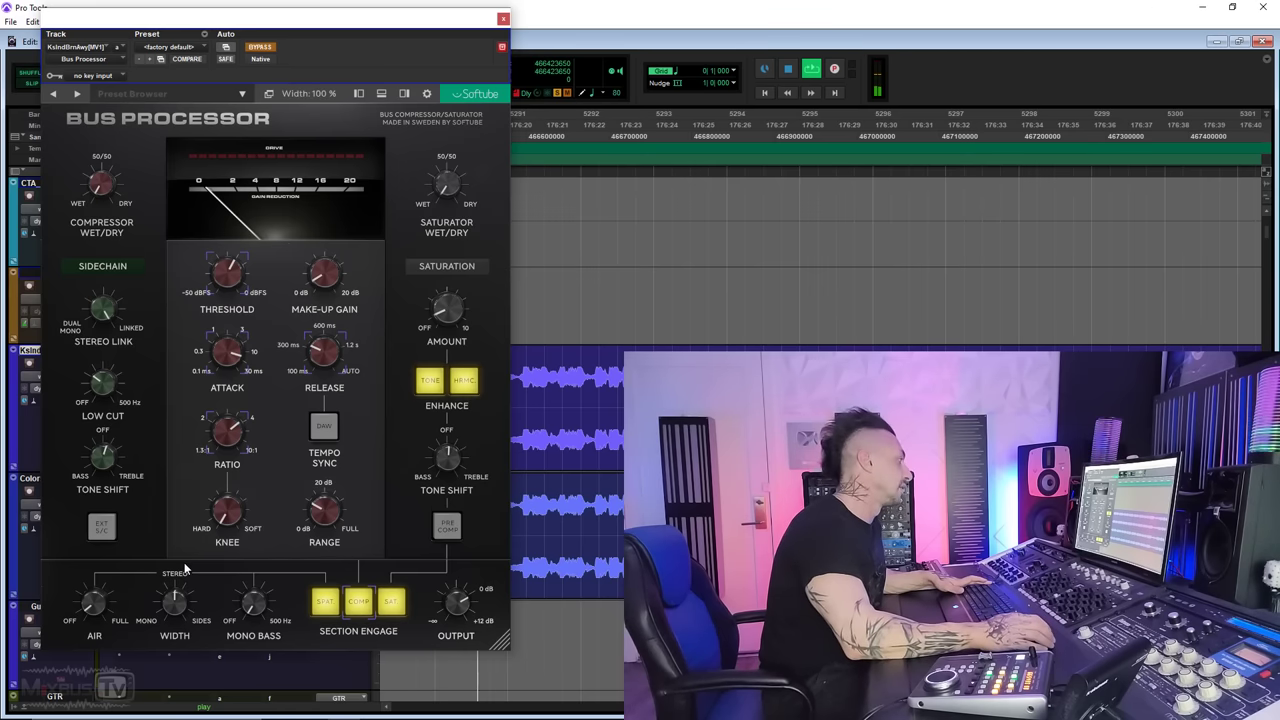
left_click(262, 47)
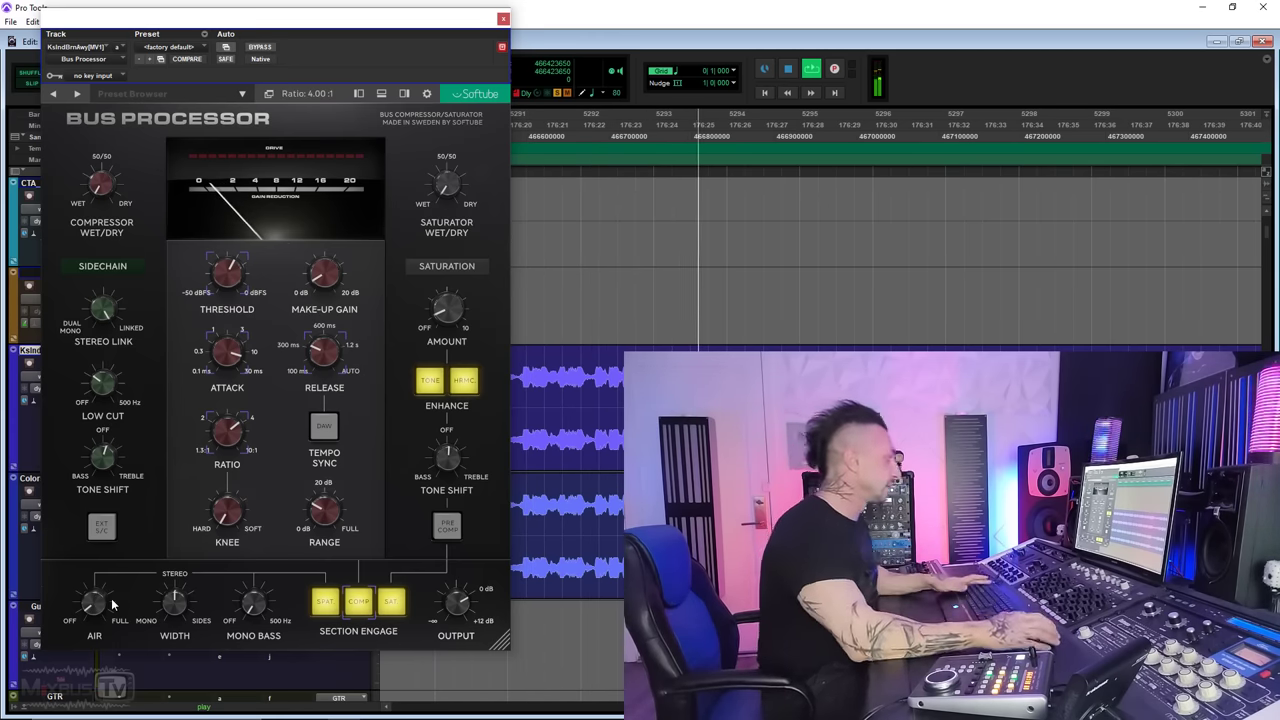
Widen the stereo image to 122 % sides, compare it with the plug-in bypassed, and stop playback.
mouse_move(174, 601)
left_mouse_down()
mouse_move(174, 563)
mouse_move(175, 595)
left_mouse_up()
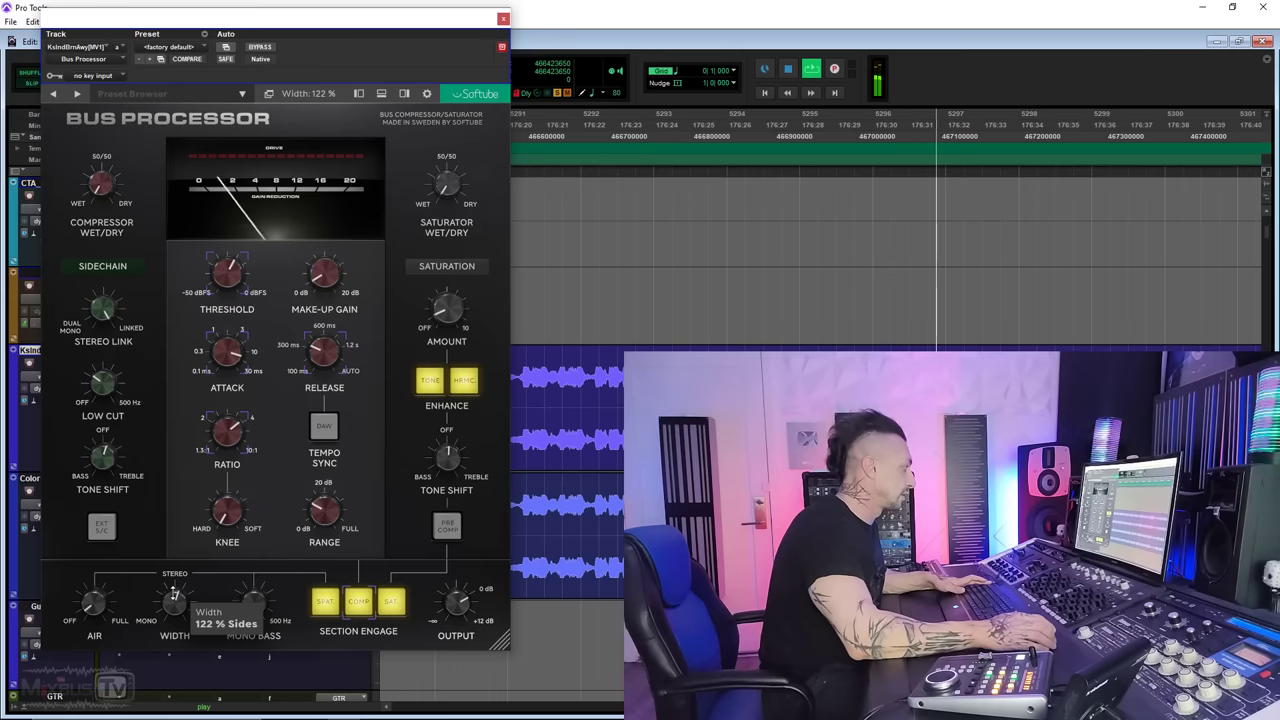
left_click(262, 47)
left_click(262, 47)
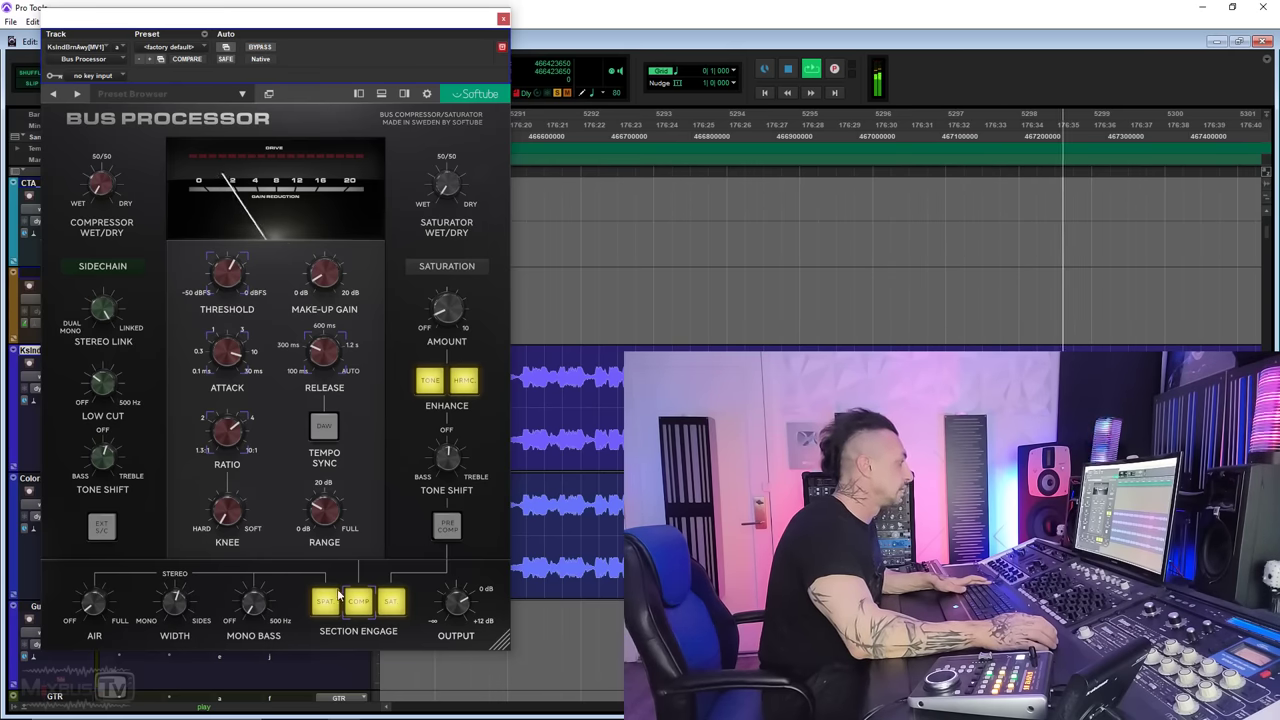
key("space")
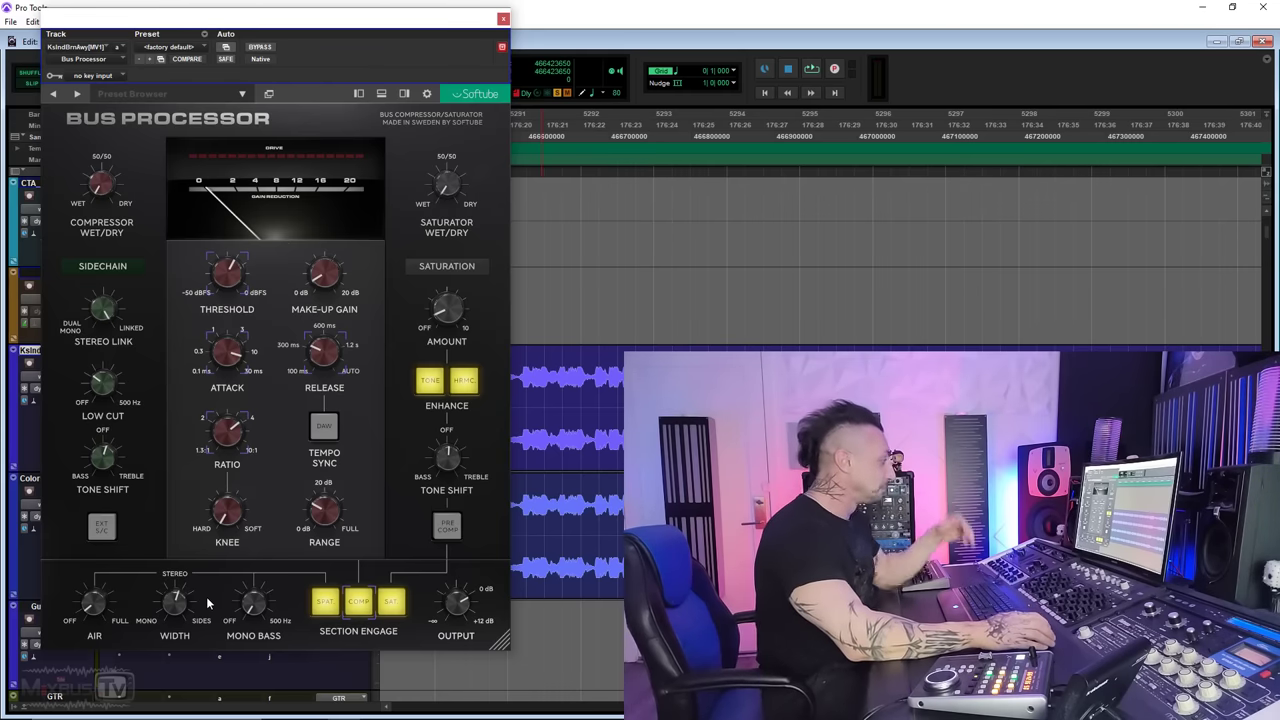
Sweep the stereo width up to 300 % sides and bring it back to 120 % sides.
left_click_drag(206, 596, 179, 532)
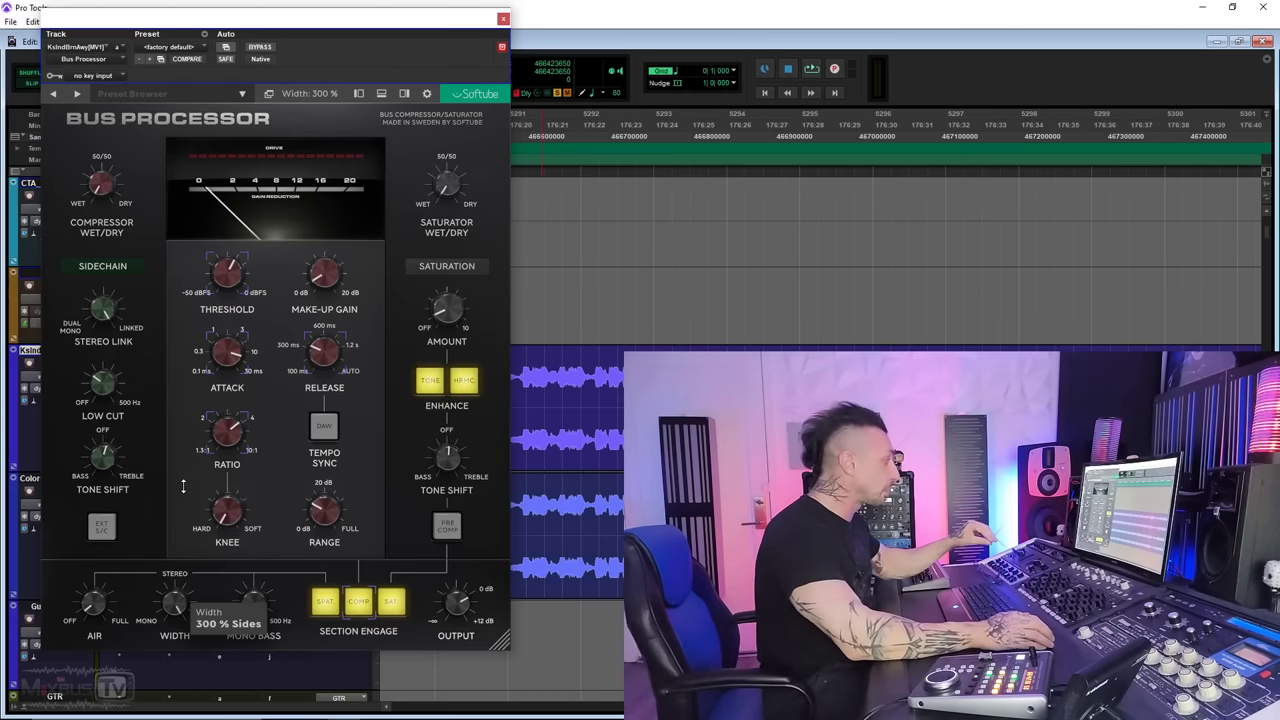
left_click_drag(183, 487, 182, 561)
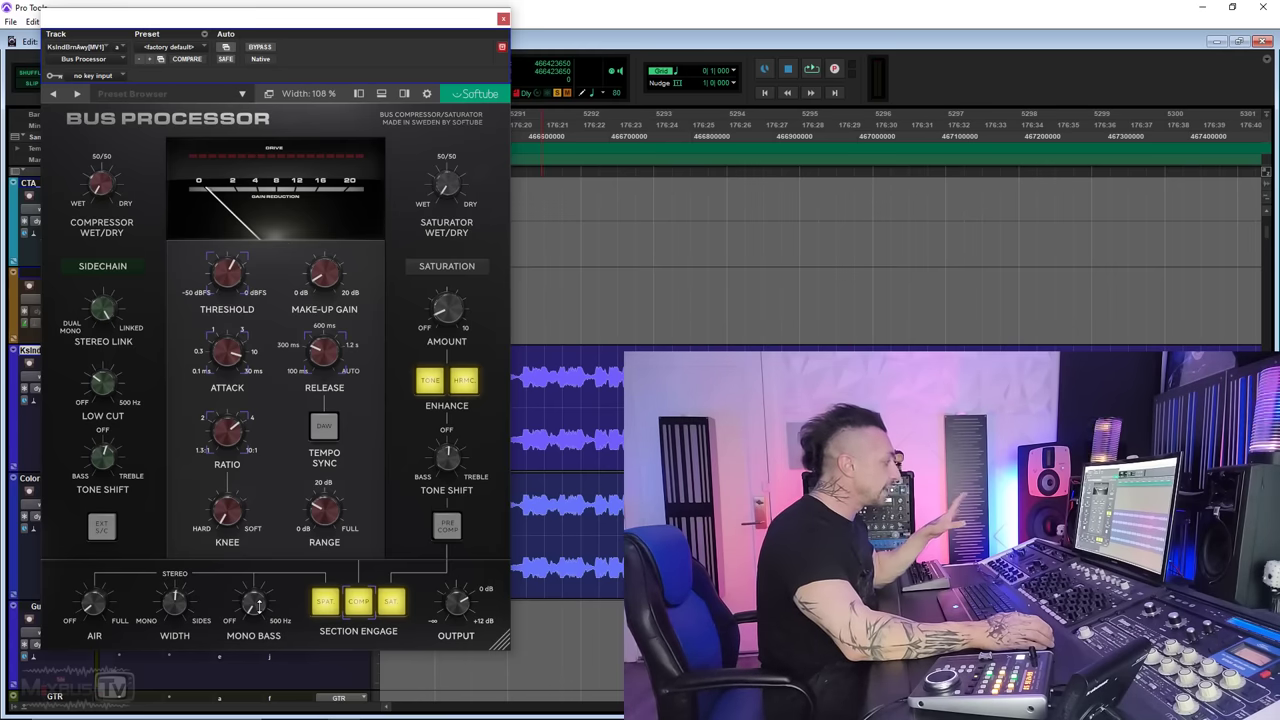
mouse_move(257, 604)
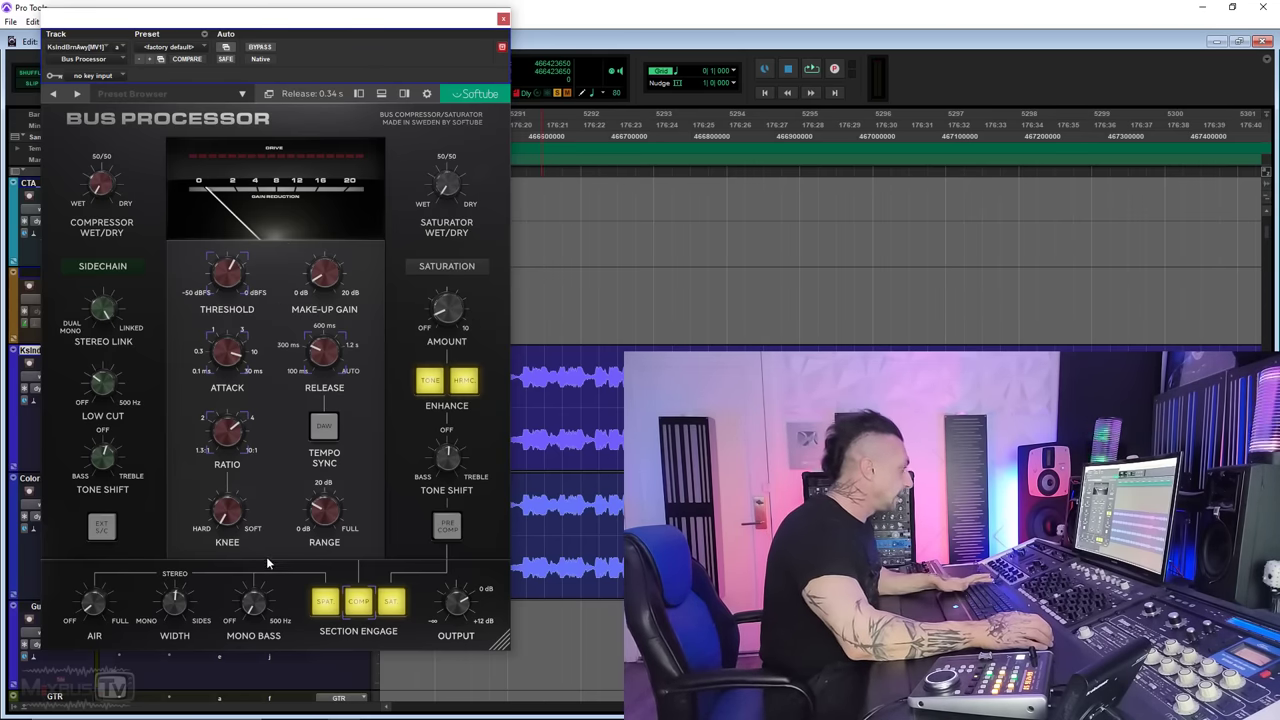
mouse_move(176, 601)
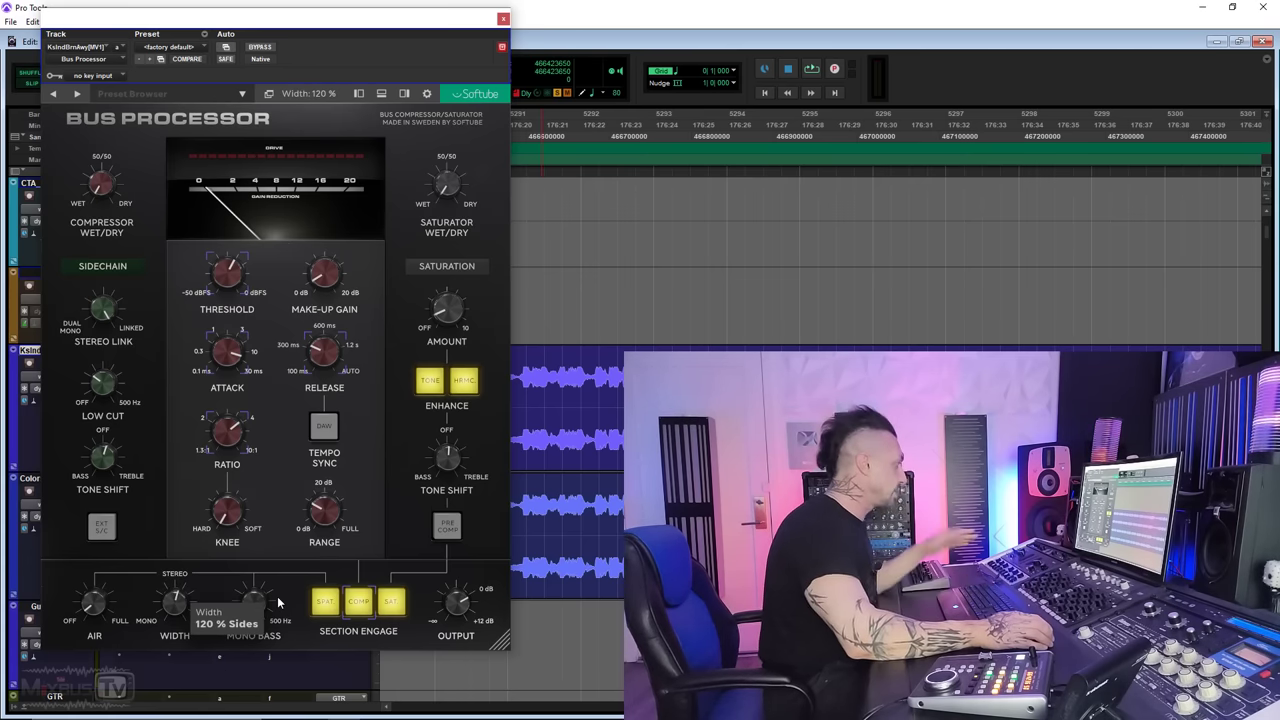
Play the section with the spatial section off, re-engage it and set the width to 117 % sides.
left_click(324, 602)
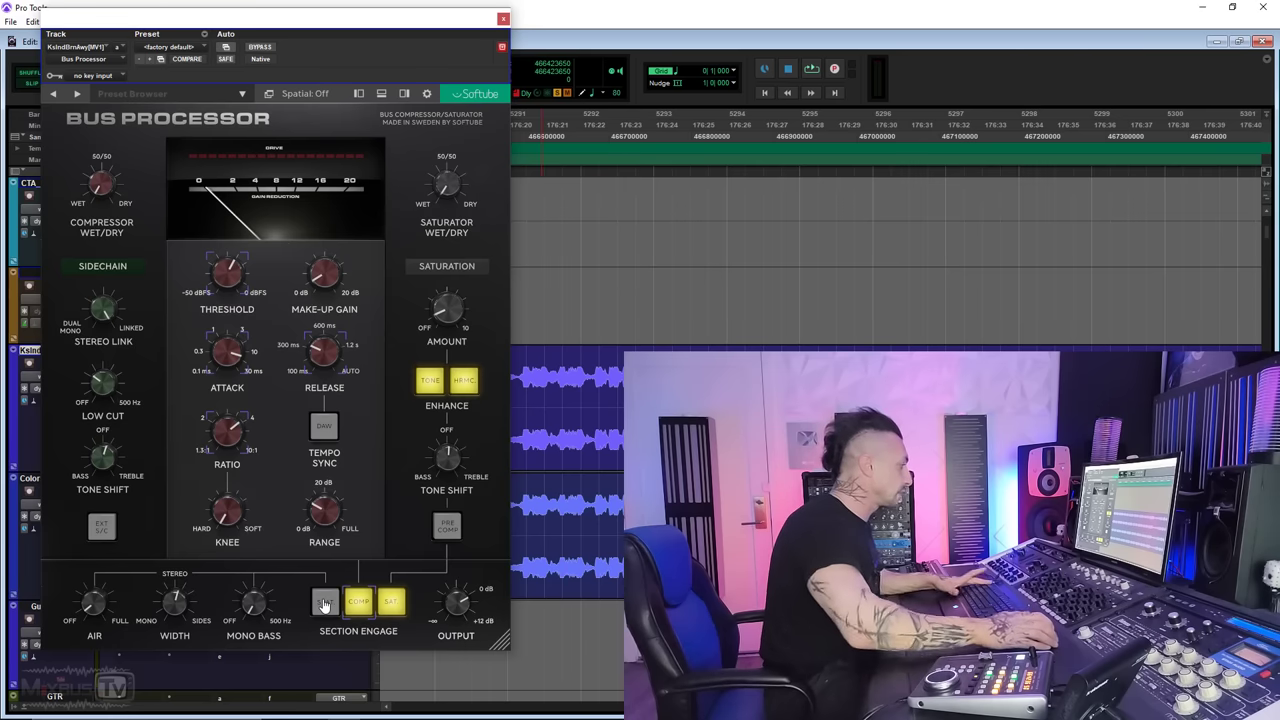
key("space")
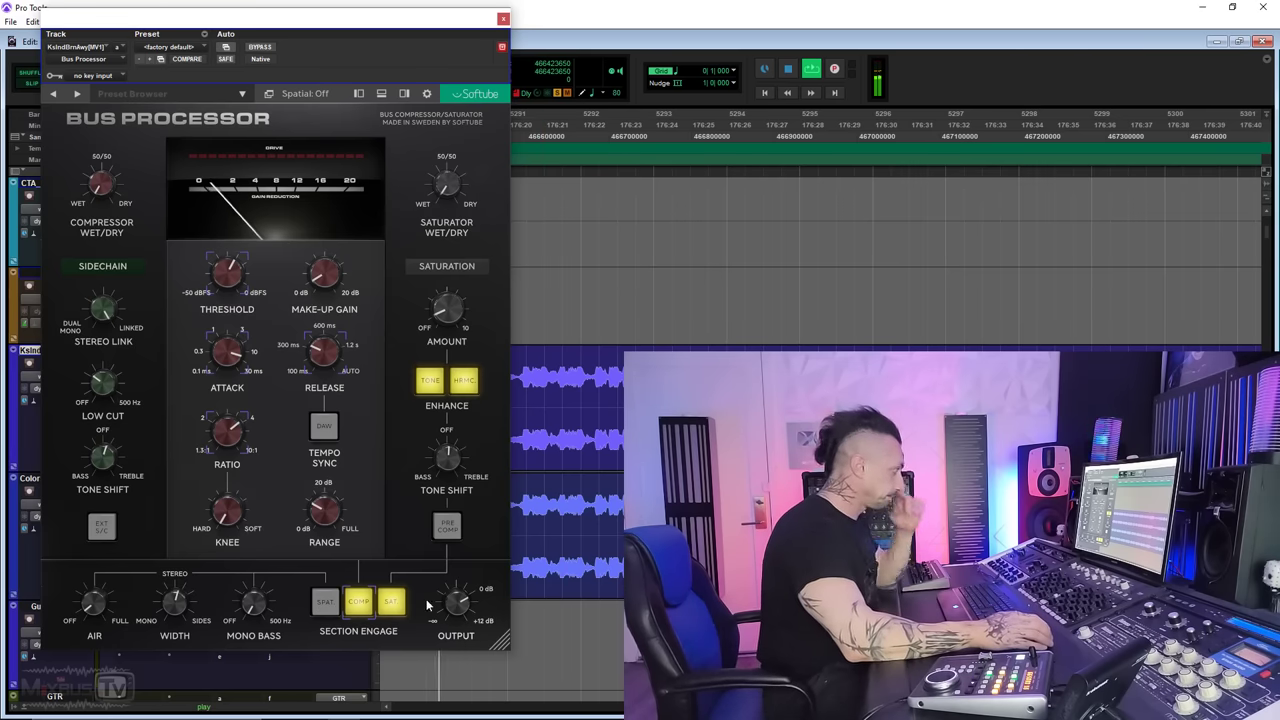
mouse_move(457, 603)
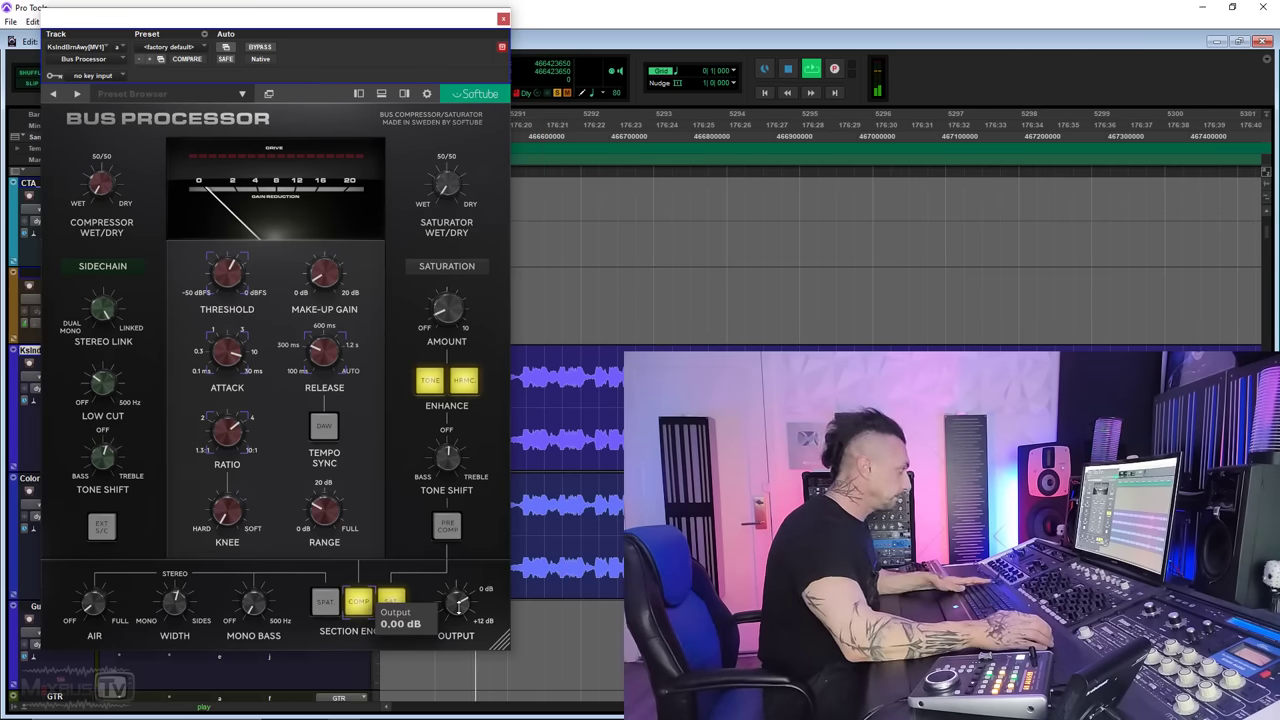
left_click(324, 603)
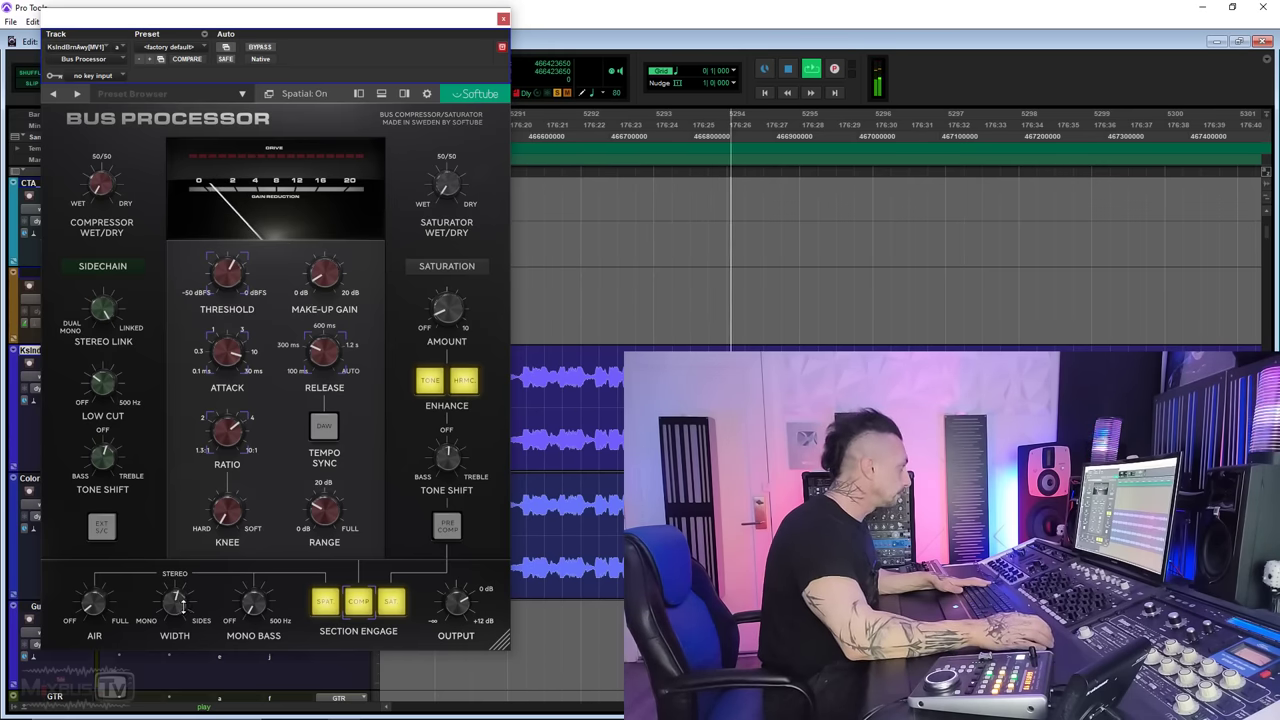
left_click_drag(175, 603, 175, 600)
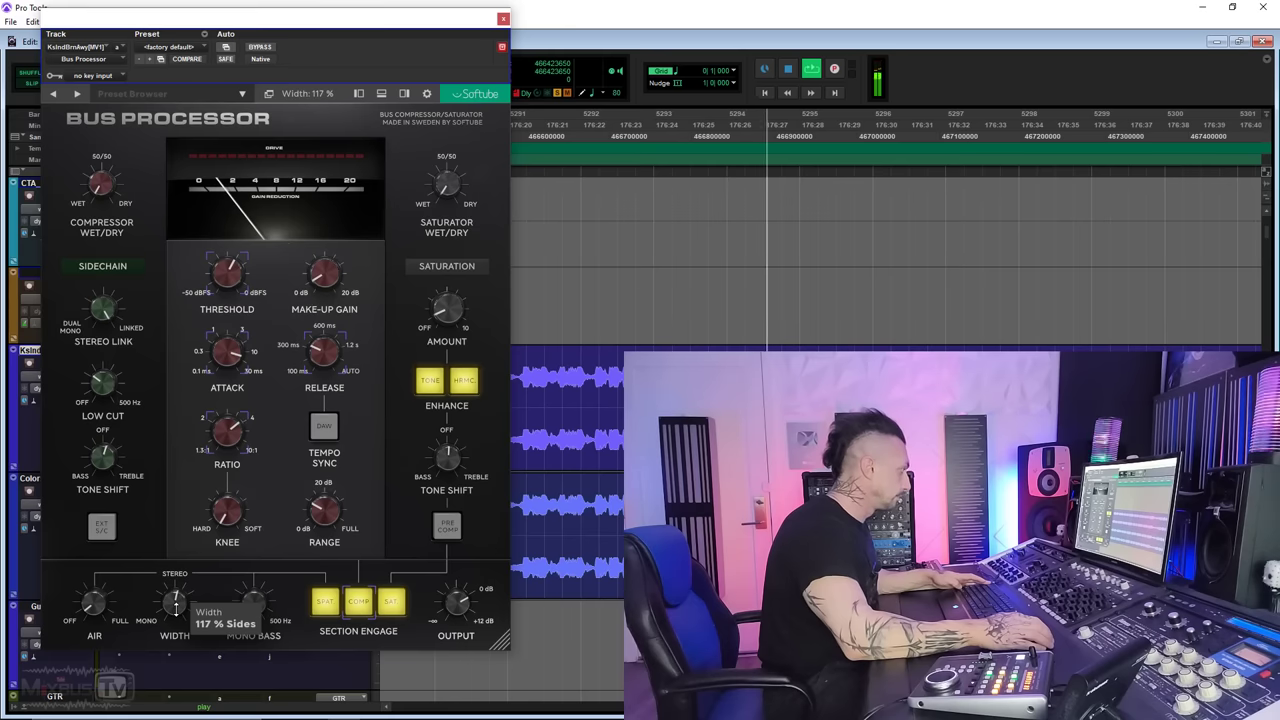
Compare the spatial section off and on once more and reduce Air to 0.55.
left_click(324, 603)
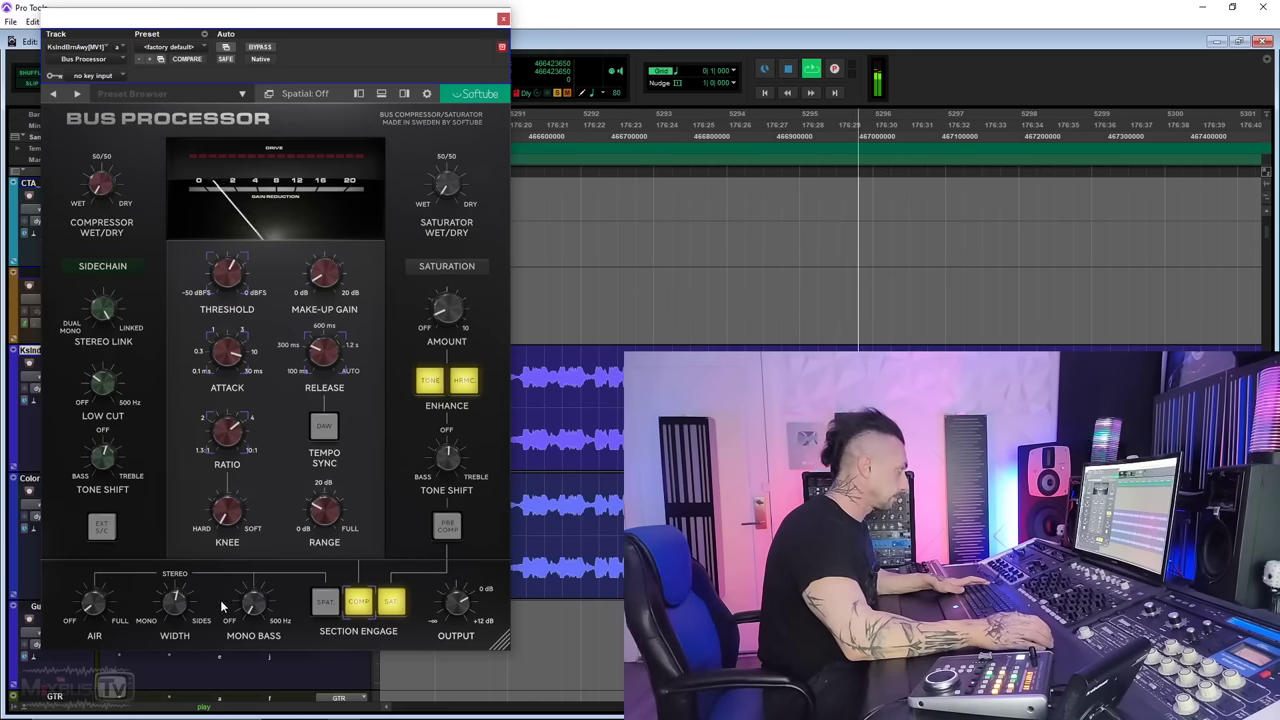
left_click(324, 601)
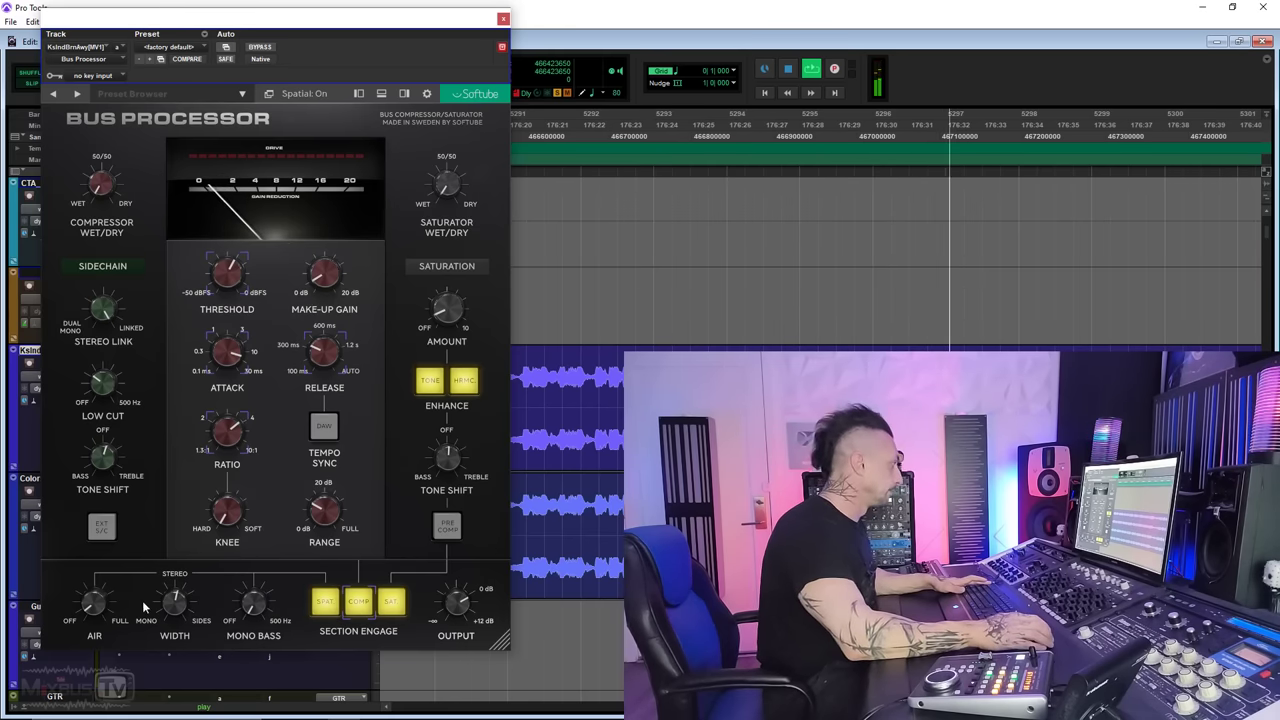
left_click(105, 607)
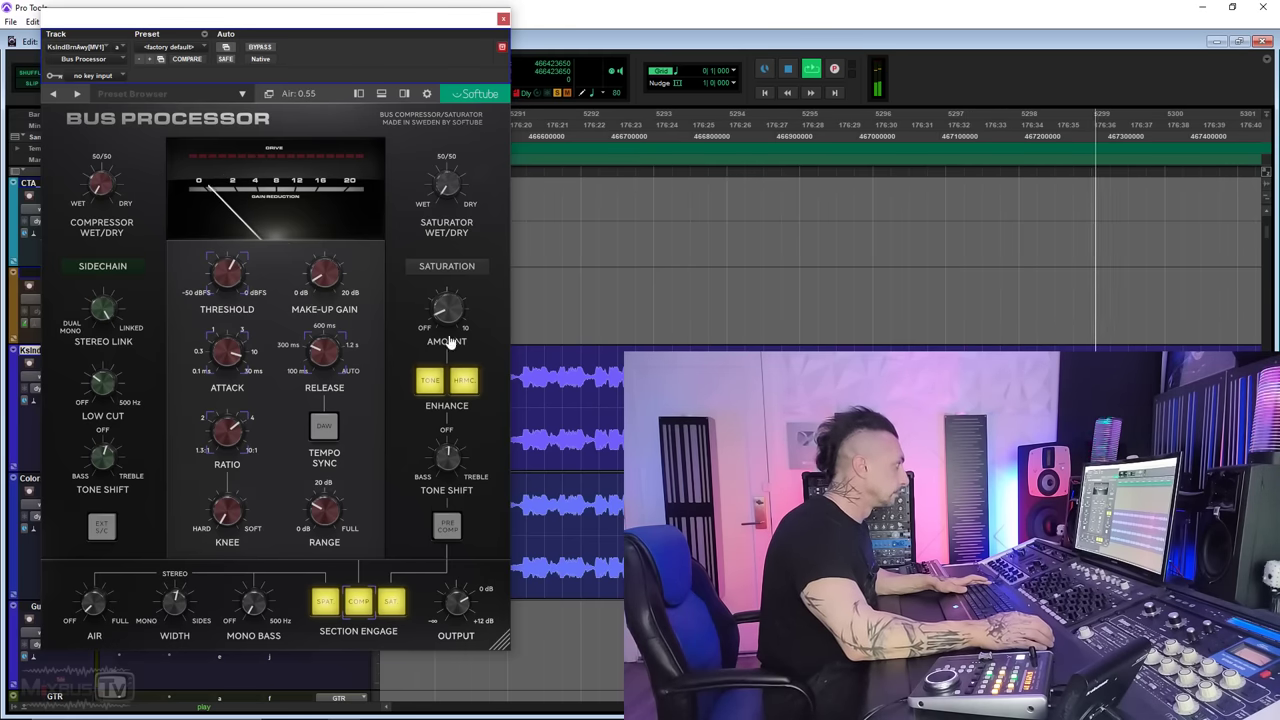
Raise the saturation amount with harmonic enhancement off, sweep the saturation tone shift from 5.00 to -3.40 and return it to 0.15.
mouse_move(462, 302)
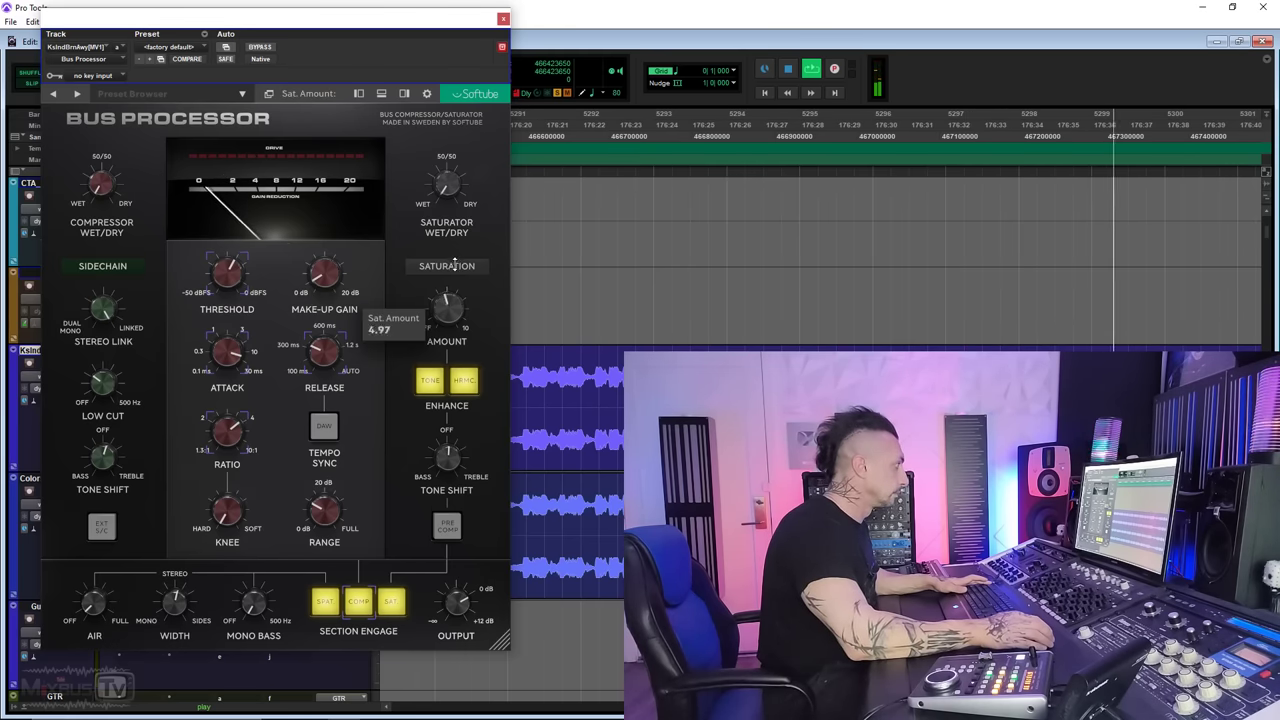
left_click(464, 380)
left_click_drag(448, 456, 448, 415)
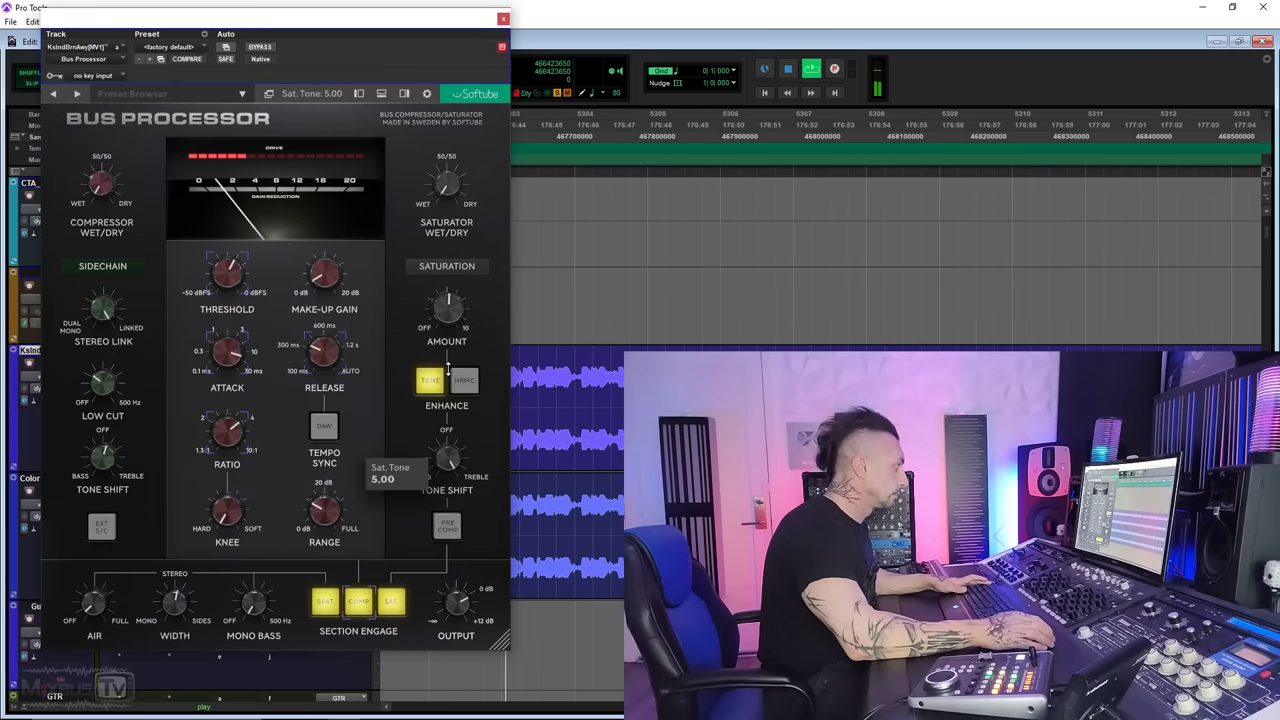
left_click_drag(447, 368, 443, 497)
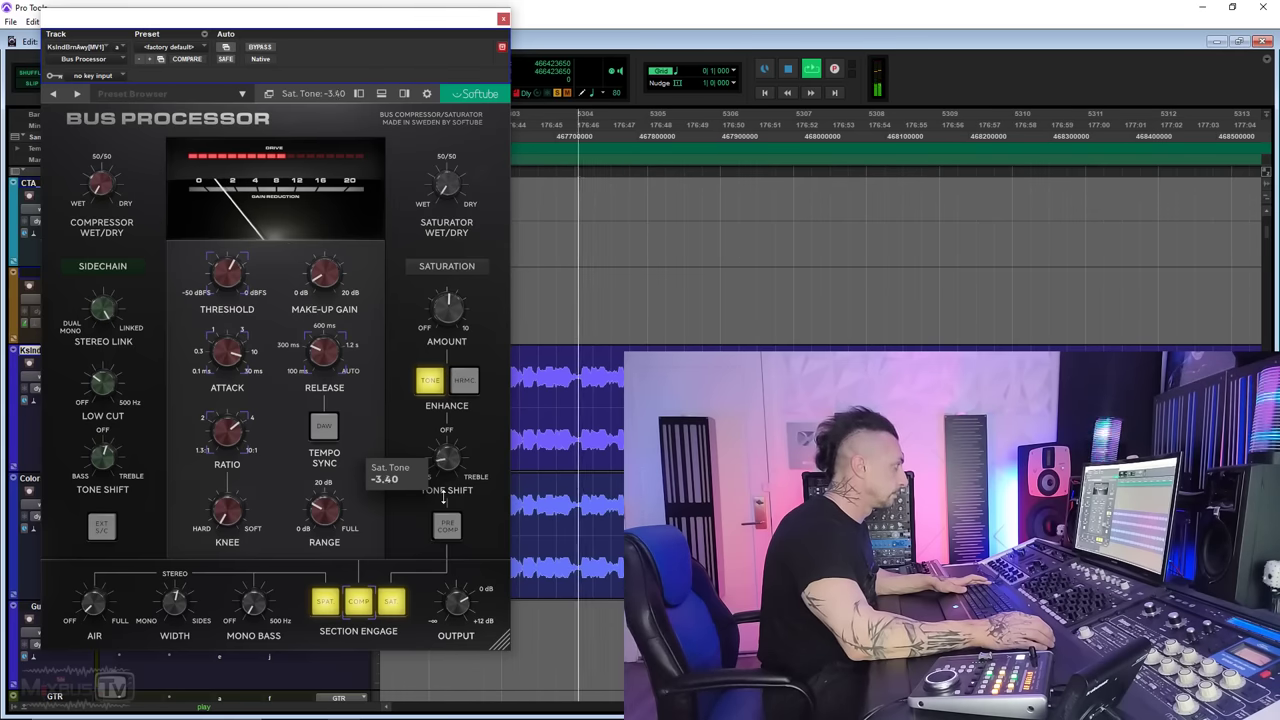
mouse_move(450, 457)
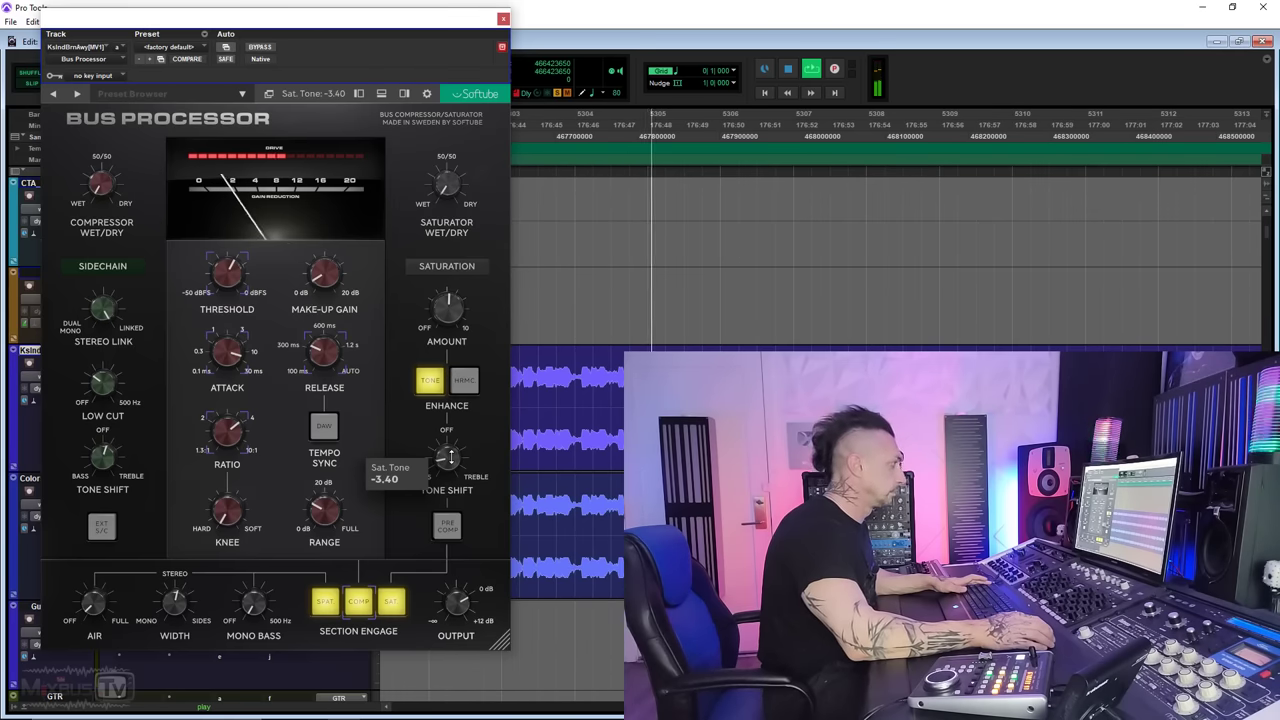
key("space")
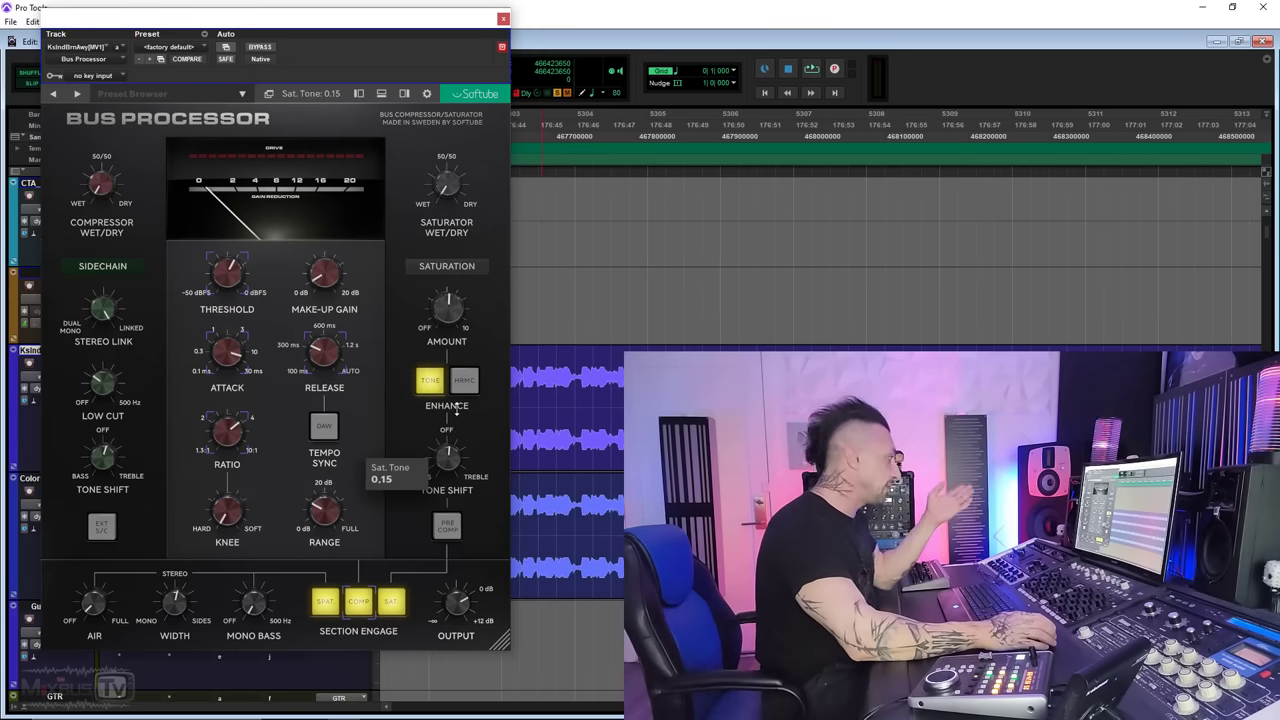
Play the section with saturation placed before the compressor, set the saturation tone shift to -3.10 and stop playback.
key("space")
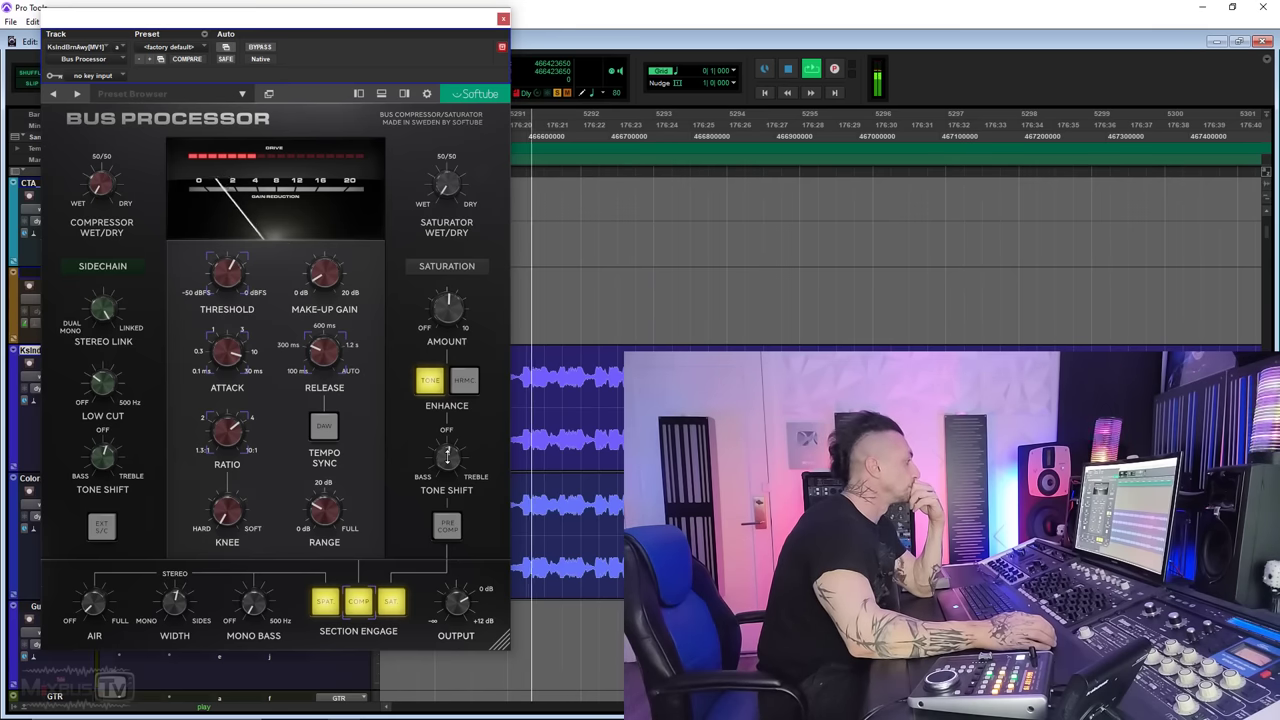
left_click_drag(447, 455, 446, 521)
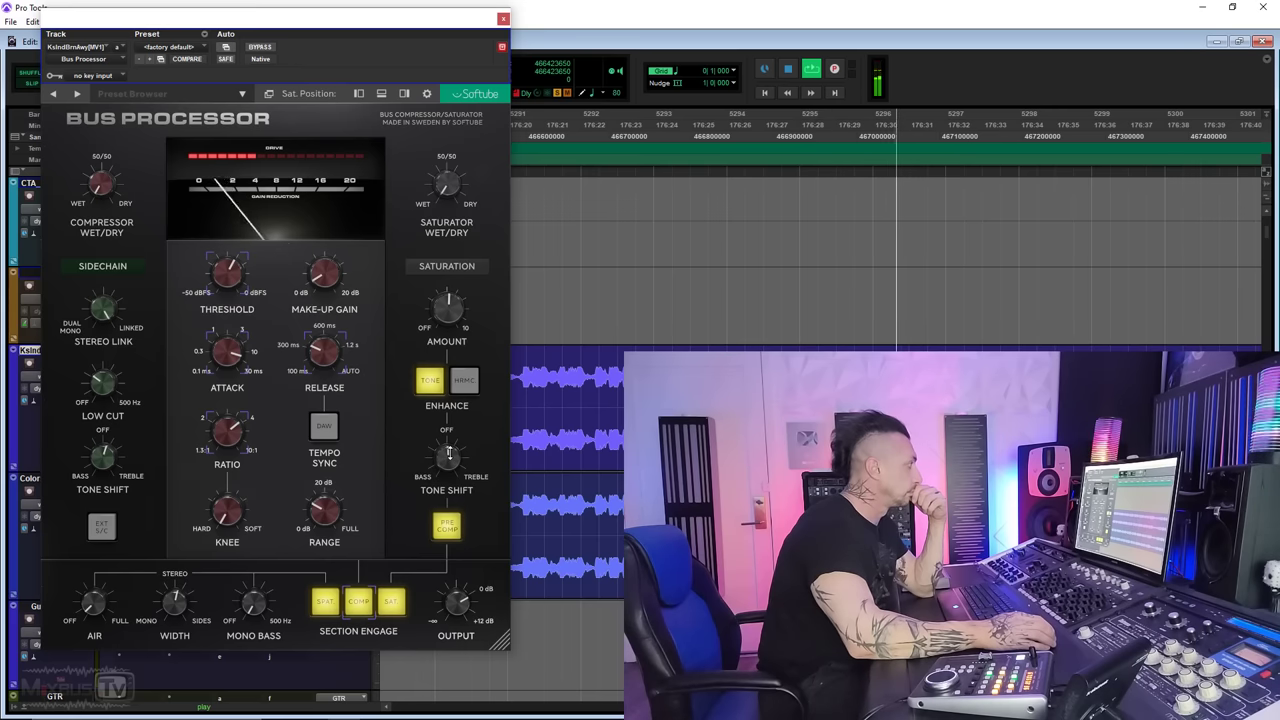
left_click_drag(449, 452, 446, 497)
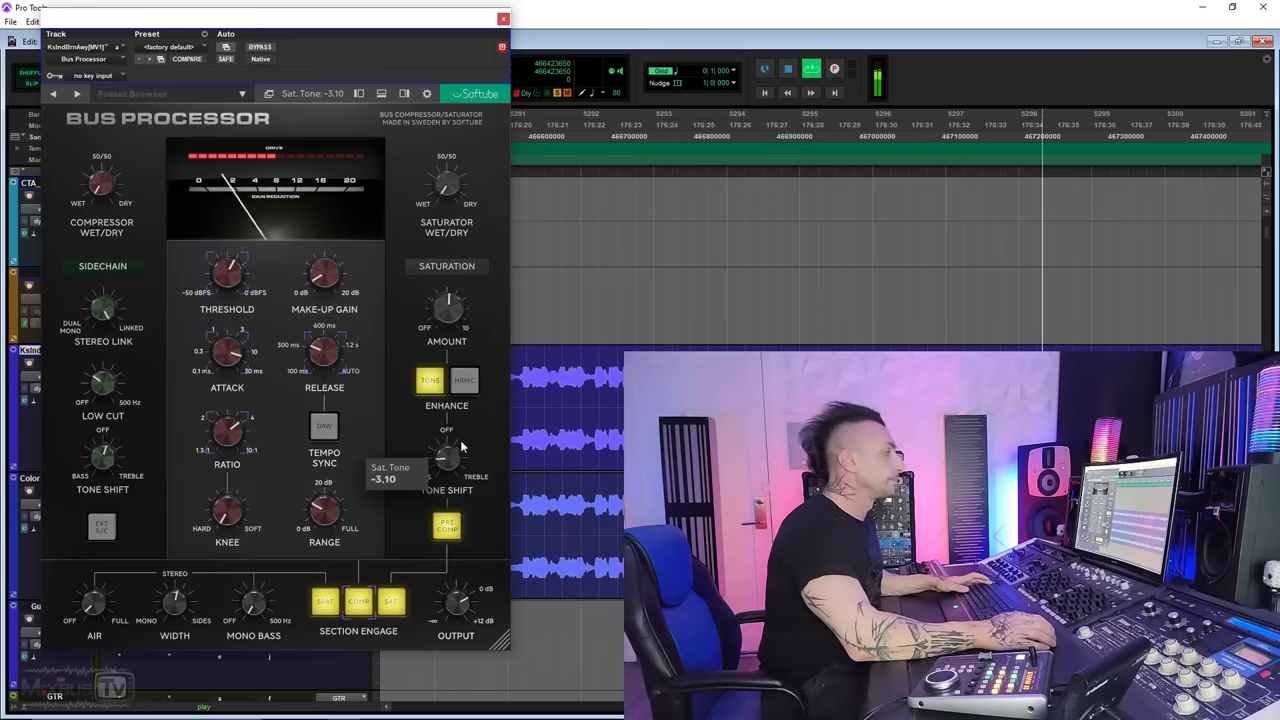
key("space")
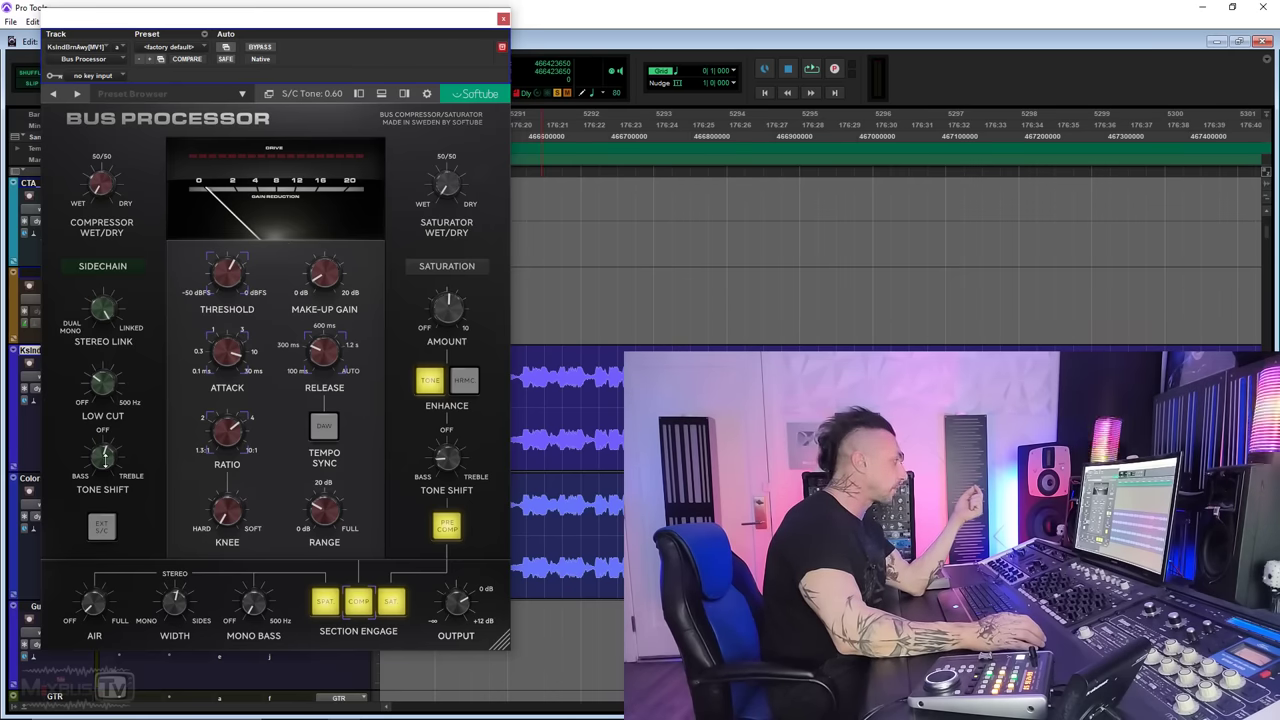
Shift the sidechain tone towards treble to 3.60 and switch off the spatial section.
left_click_drag(104, 456, 107, 432)
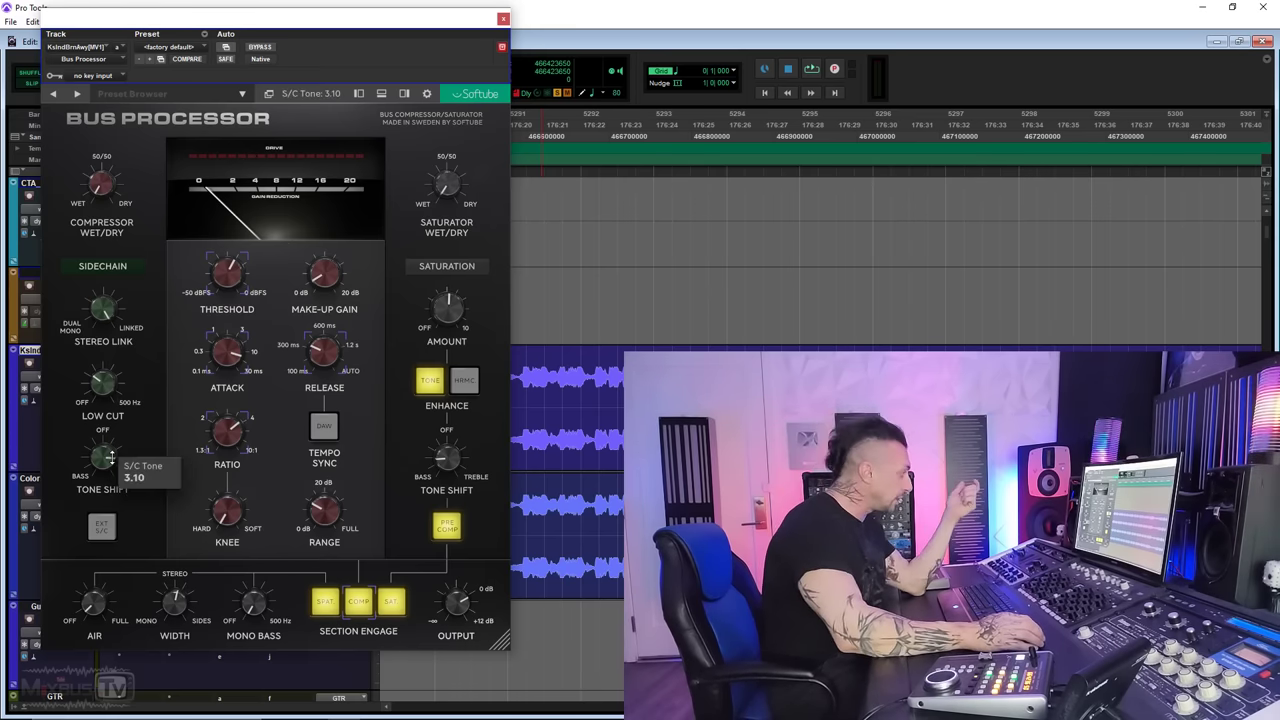
left_click_drag(110, 455, 108, 481)
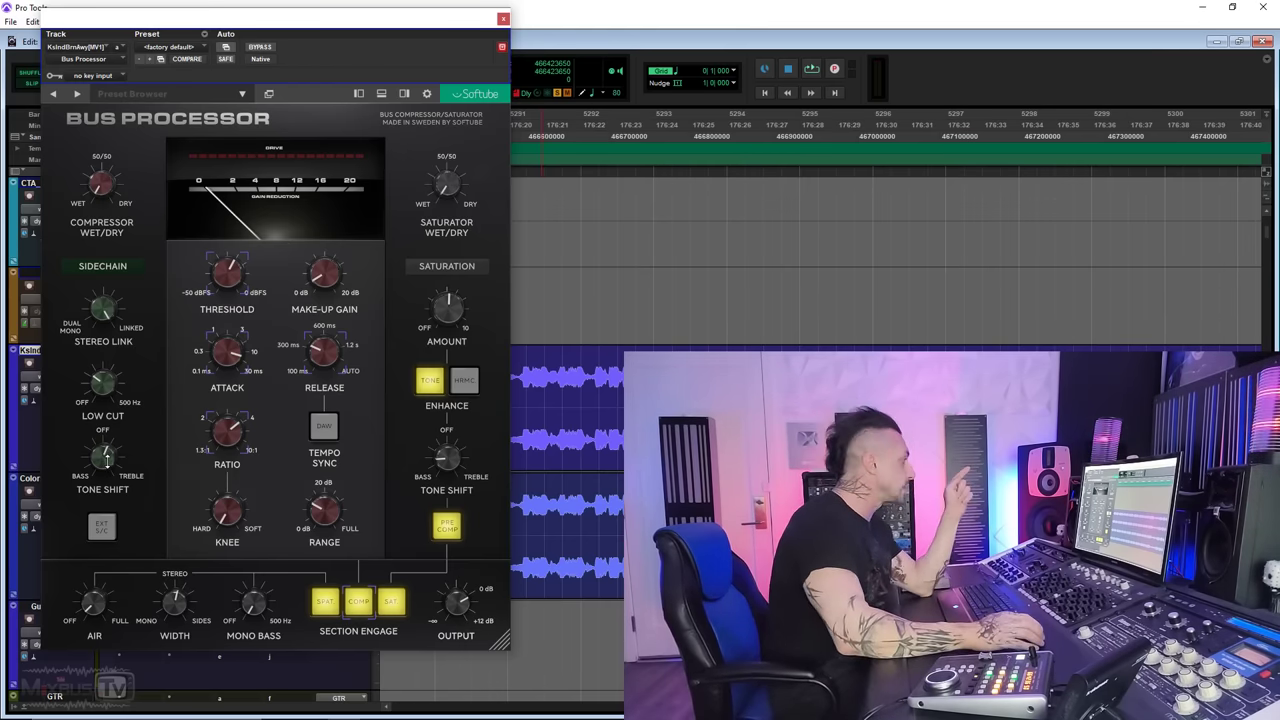
left_click_drag(106, 459, 140, 430)
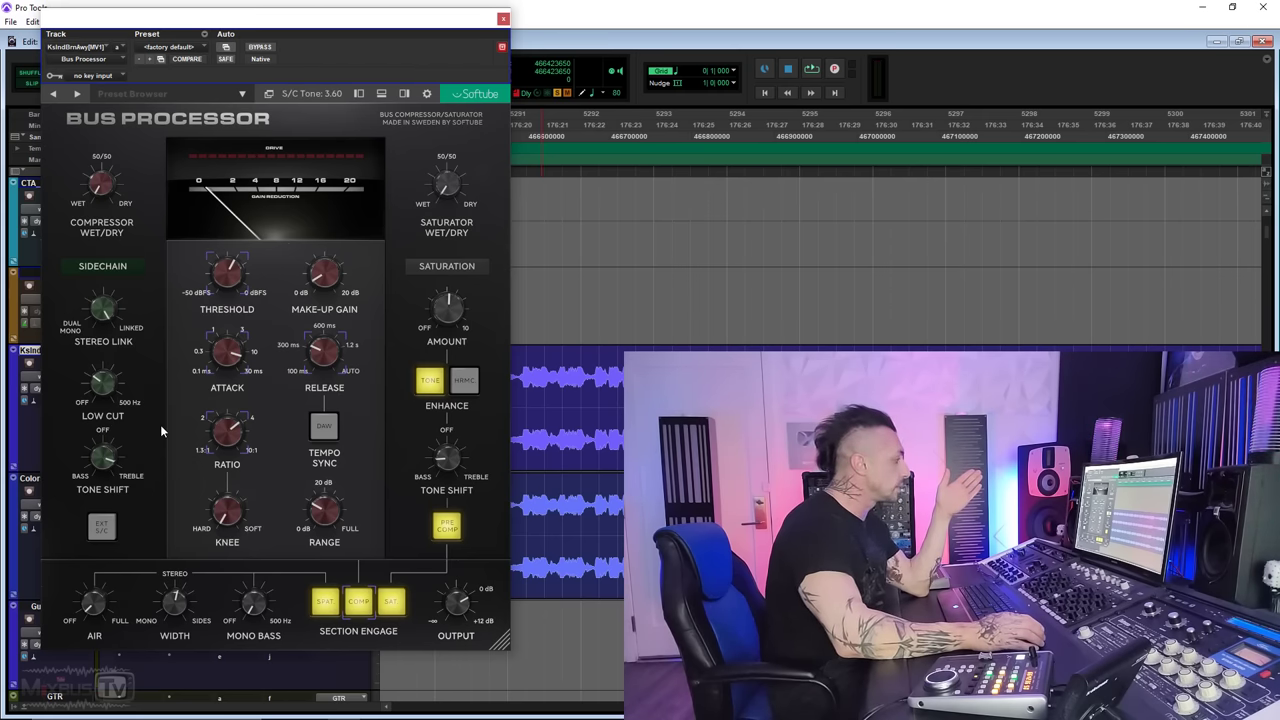
left_click(324, 601)
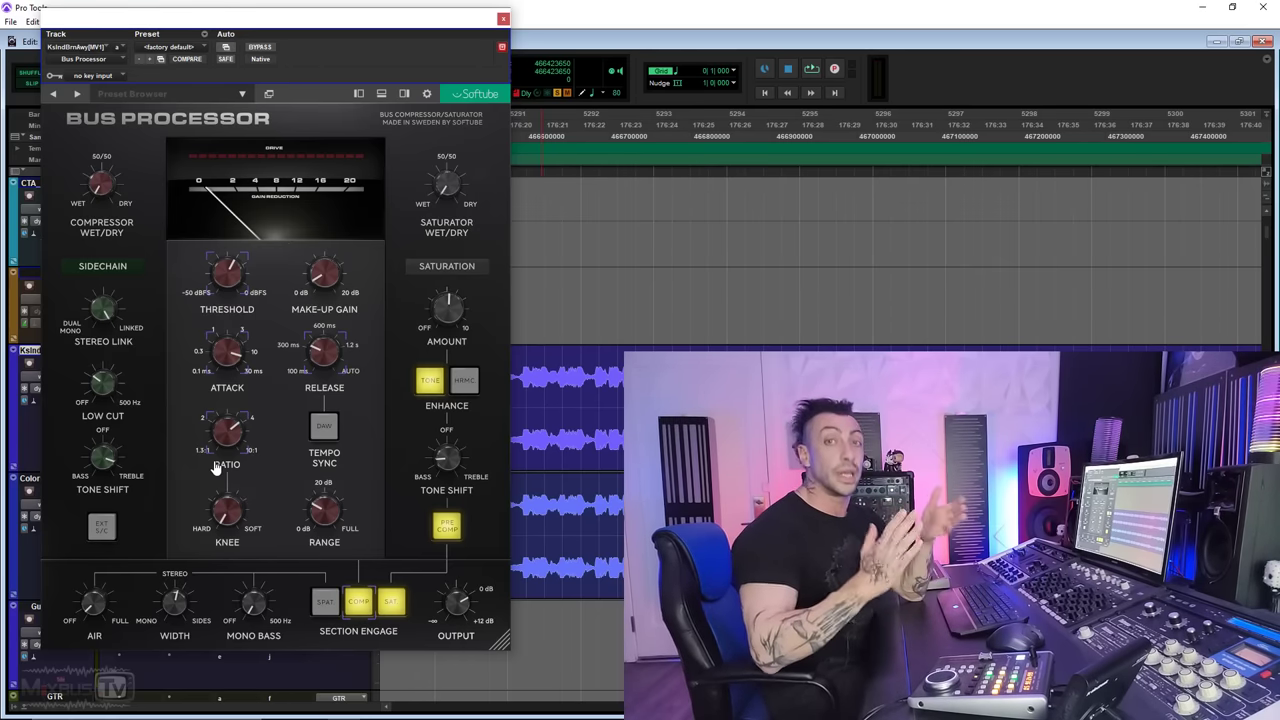
Play the section, raise the sidechain tone shift to 4.05 and stop playback.
mouse_move(99, 474)
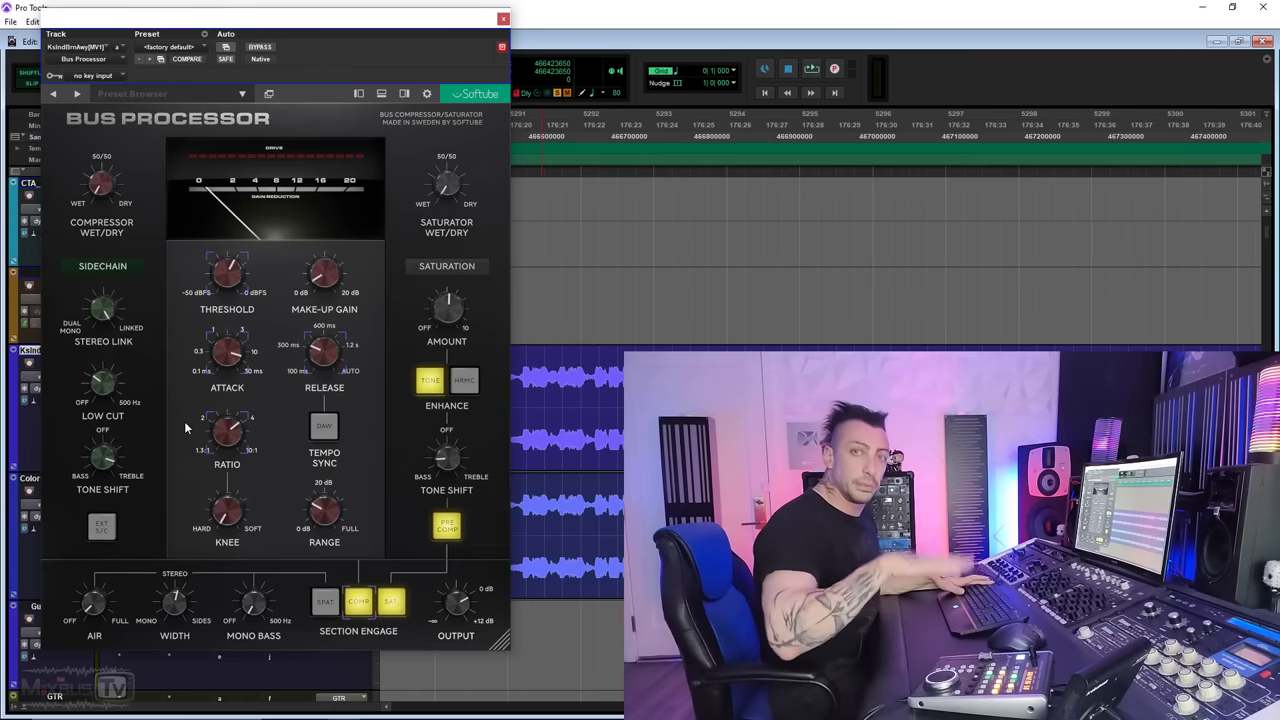
key("space")
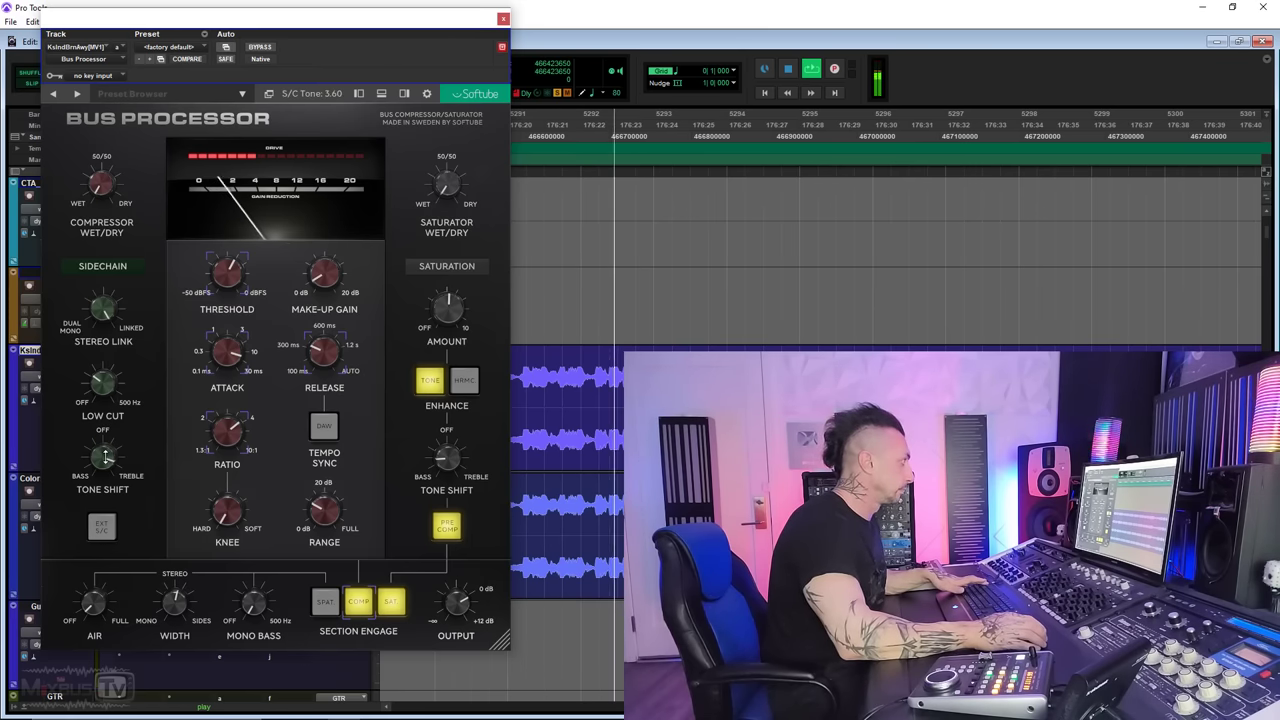
left_click_drag(105, 456, 105, 450)
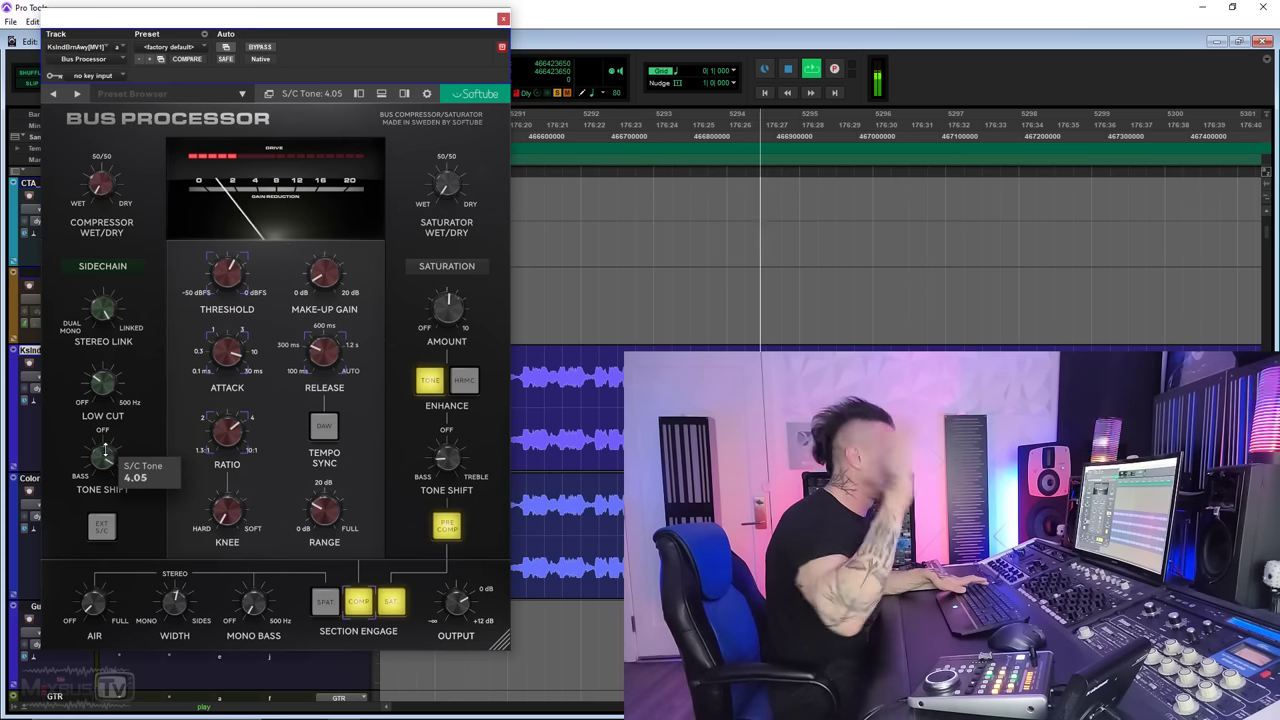
key("space")
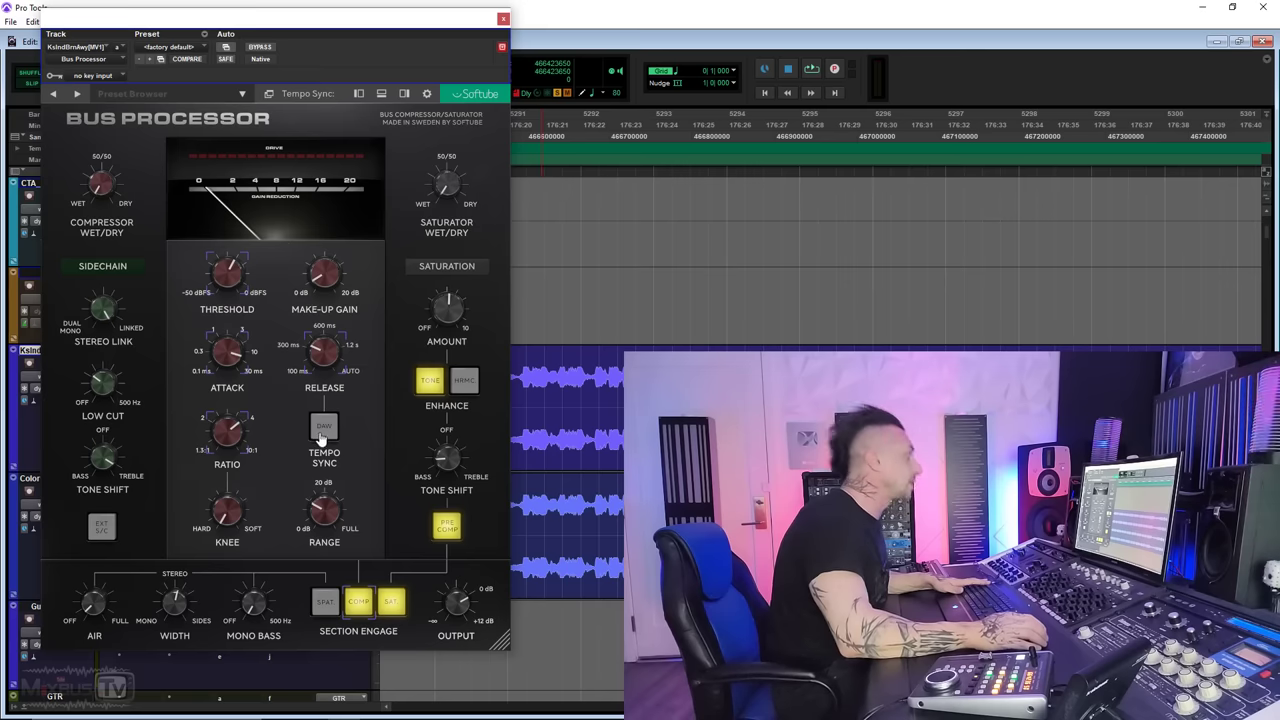
During playback, set the saturation amount to 4.47 and its tone shift to -0.85, and reduce the sidechain tone shift.
key("space")
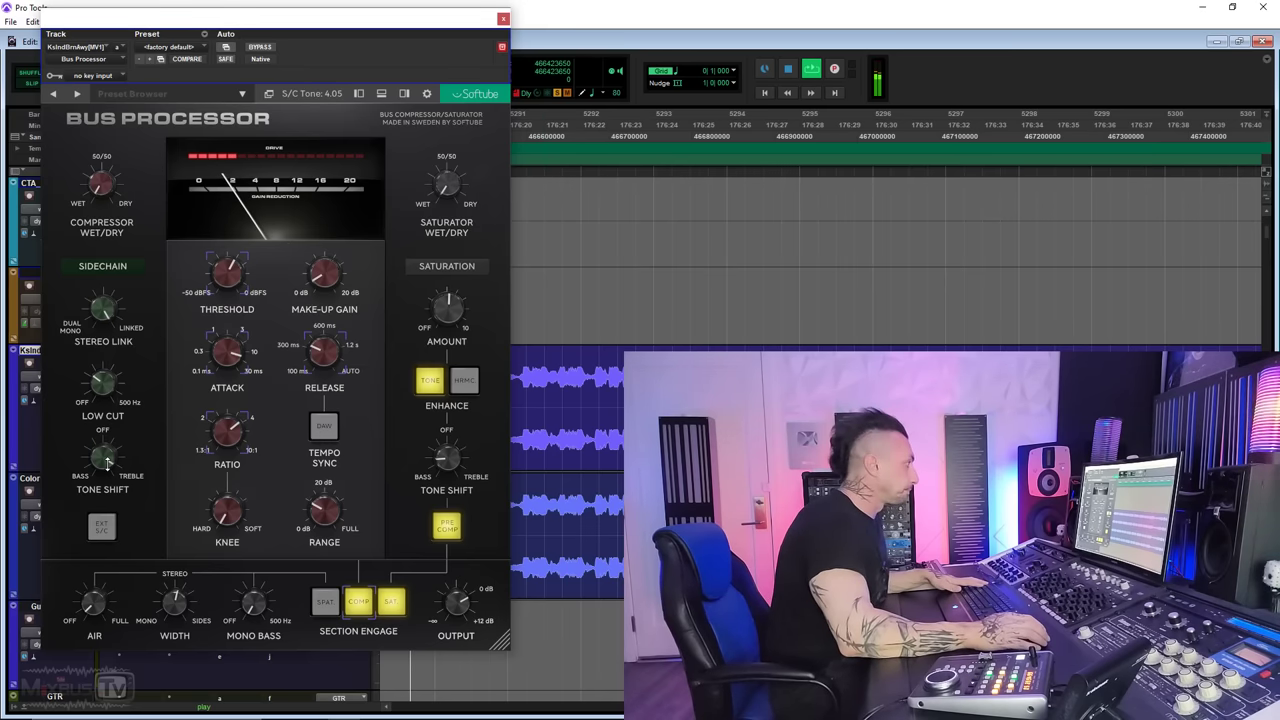
mouse_move(447, 311)
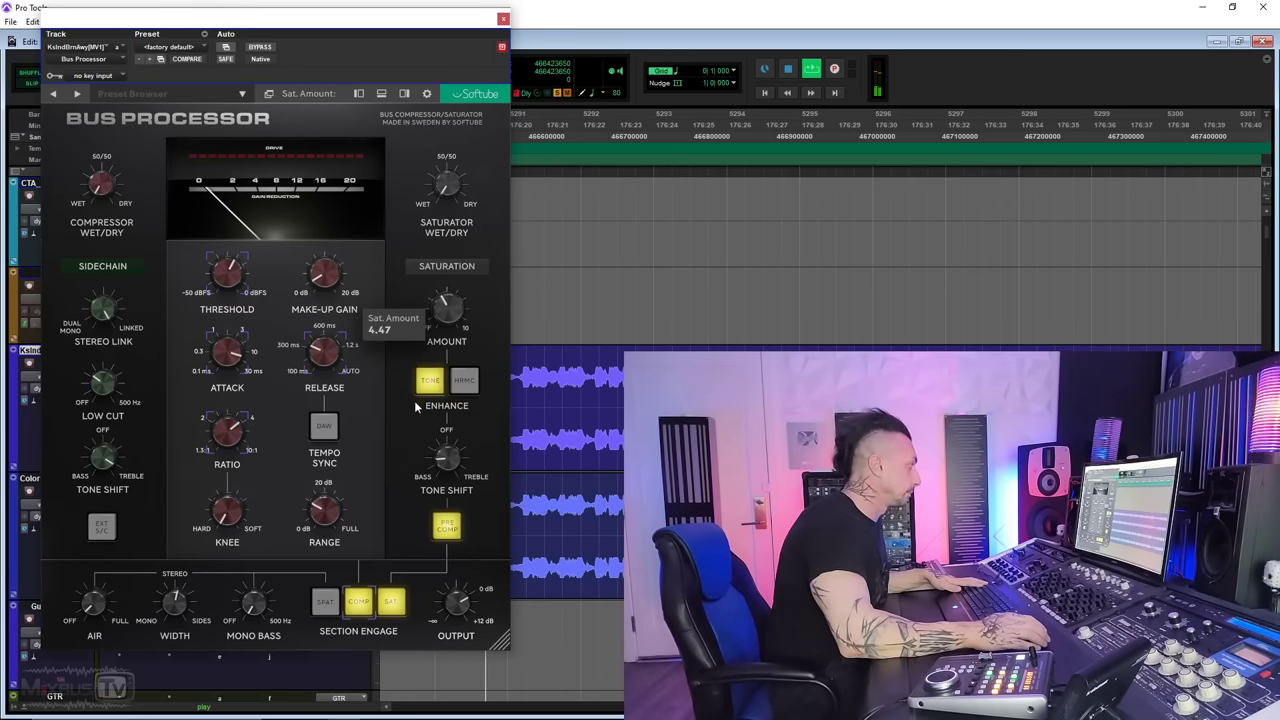
mouse_move(454, 422)
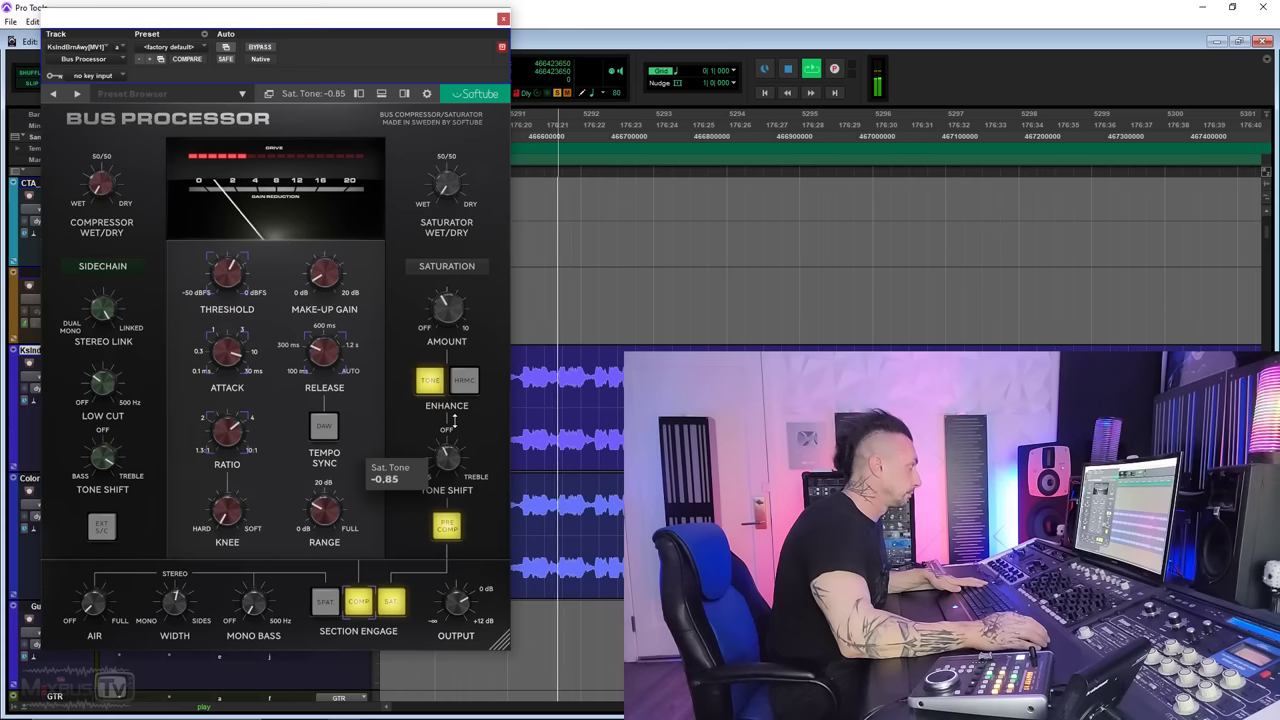
mouse_move(101, 479)
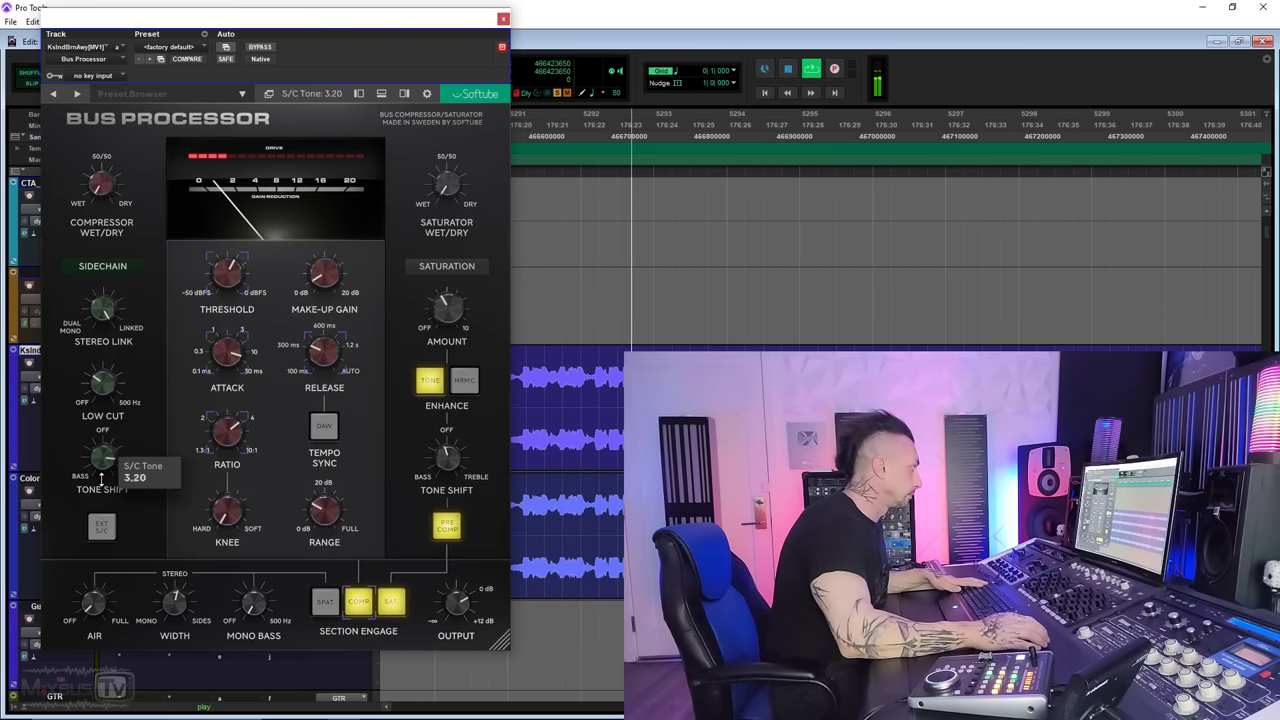
left_click_drag(101, 479, 101, 507)
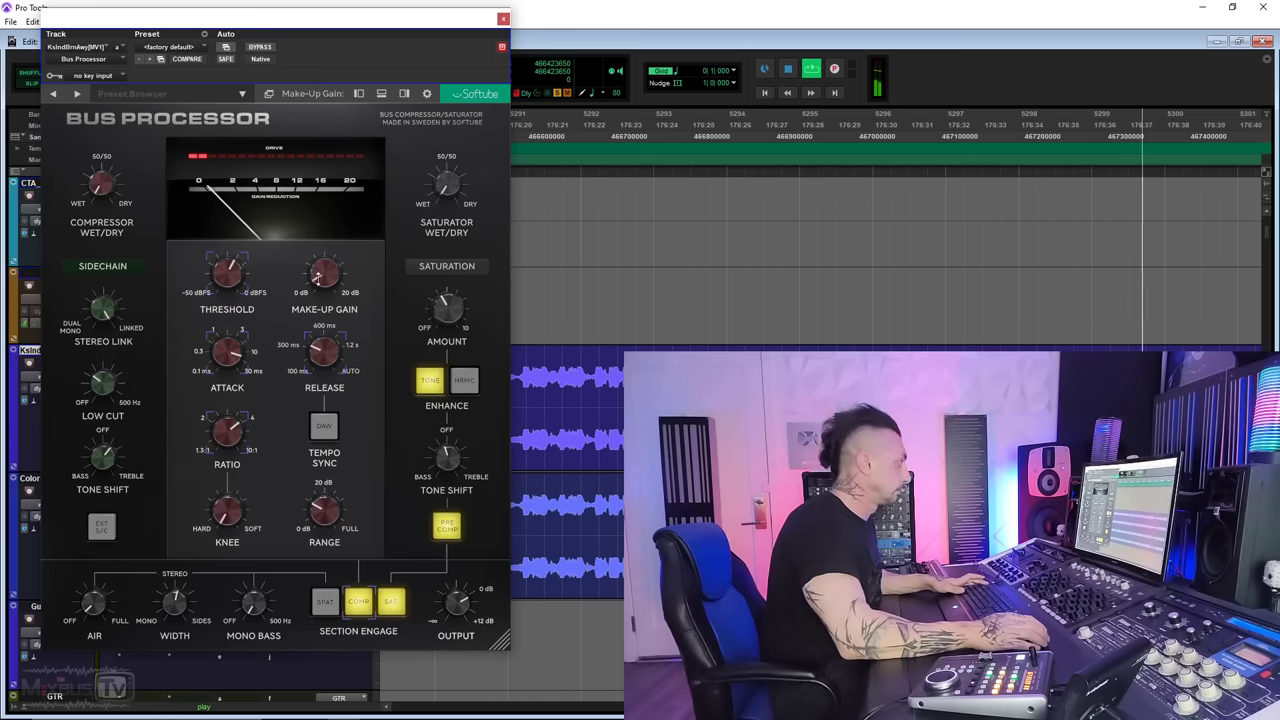
Enable tempo sync for the compressor release, try a 1/8 release and a shorter one, and stop playback.
left_click(324, 425)
left_click(325, 360)
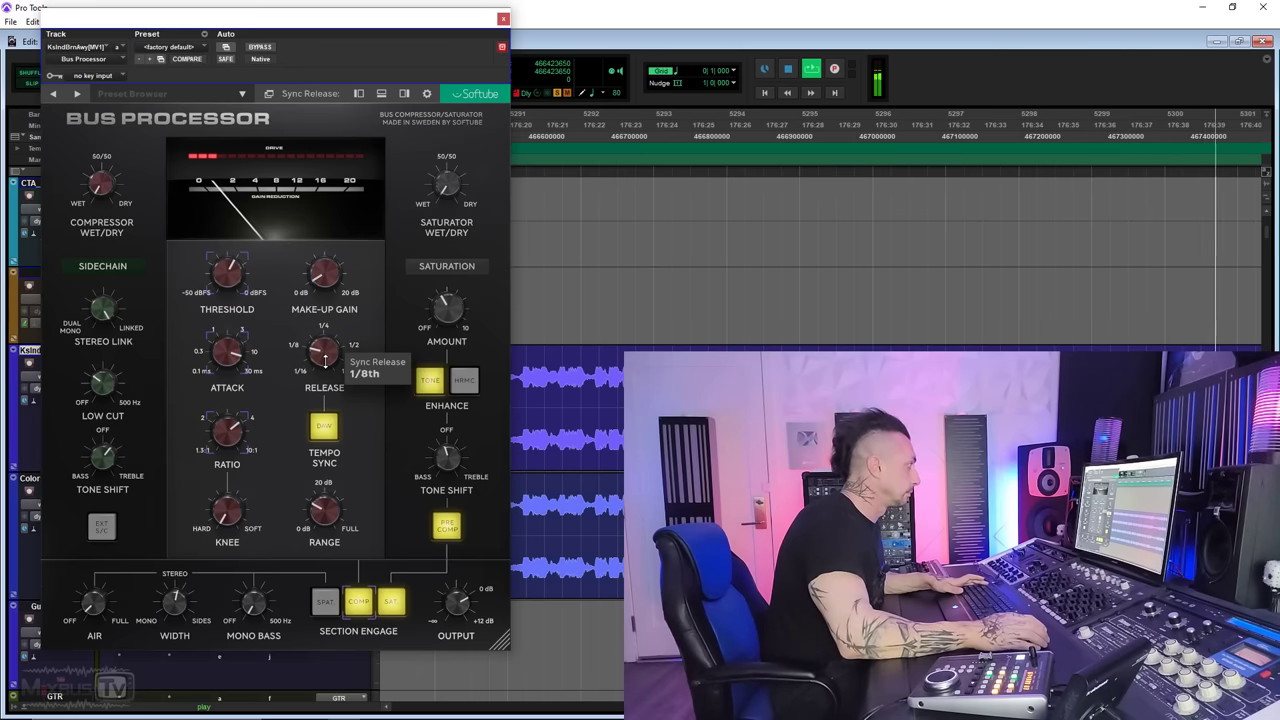
left_click_drag(325, 360, 318, 374)
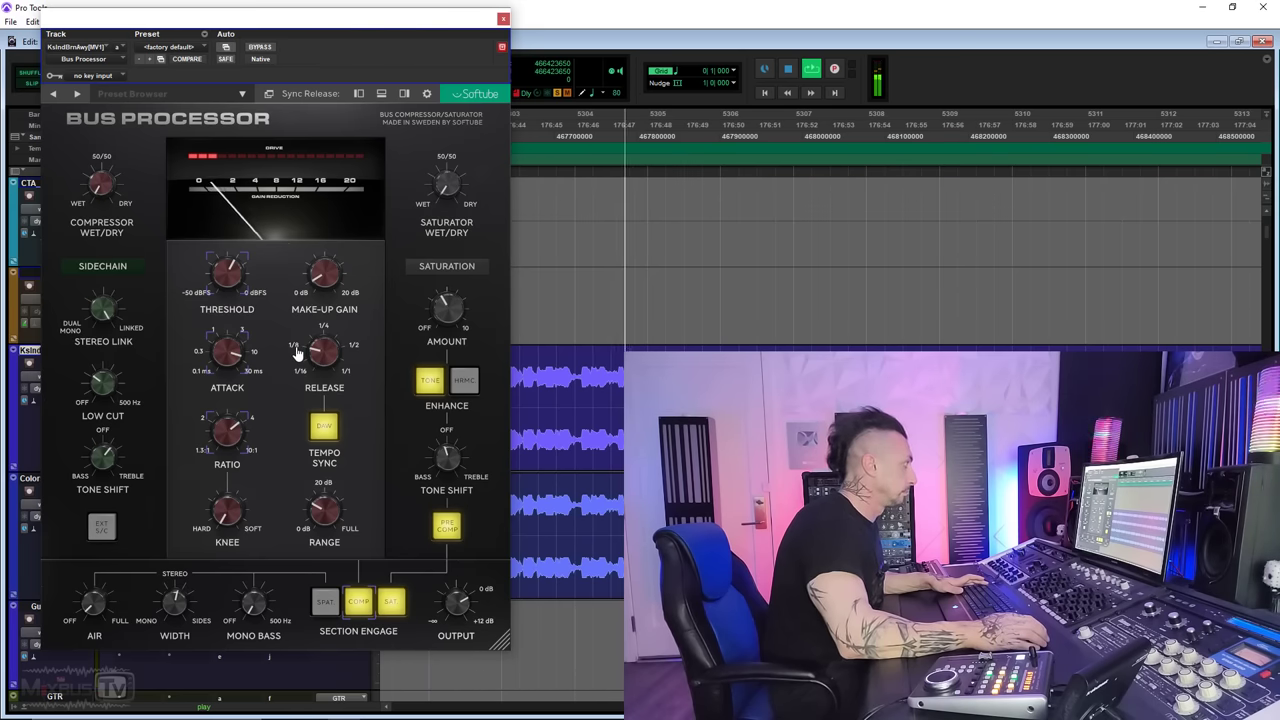
mouse_move(314, 370)
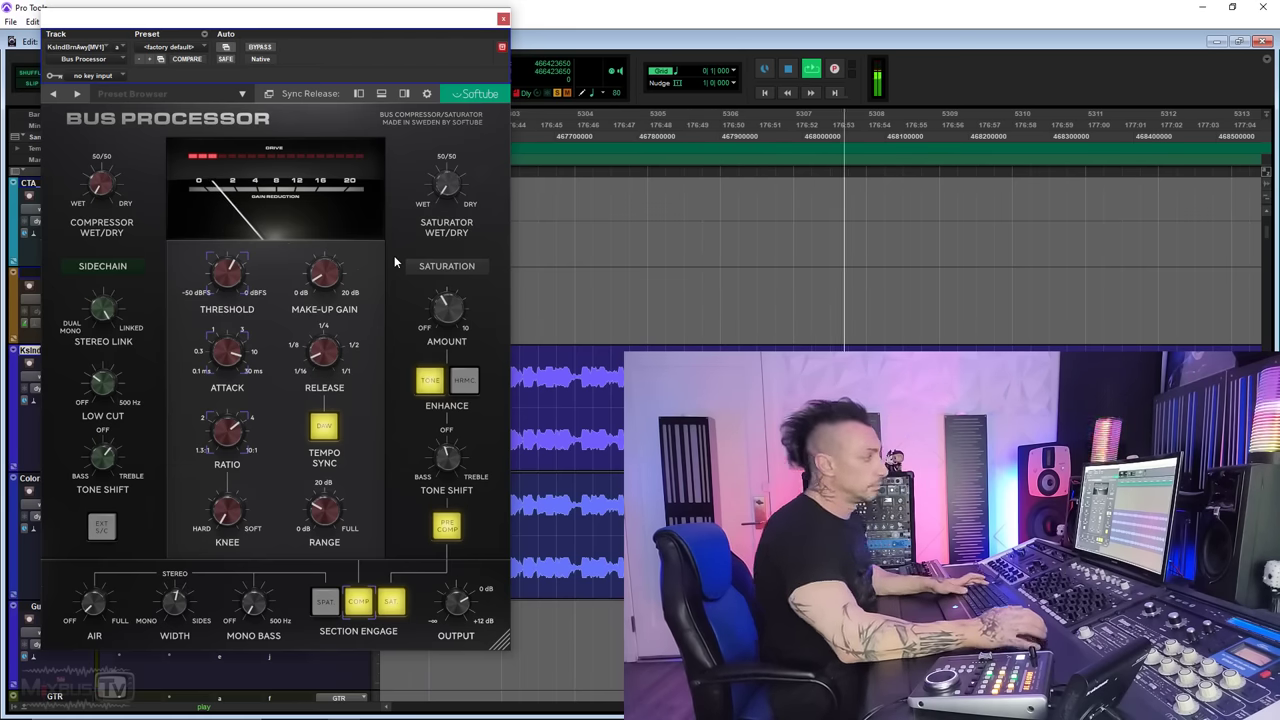
key("space")
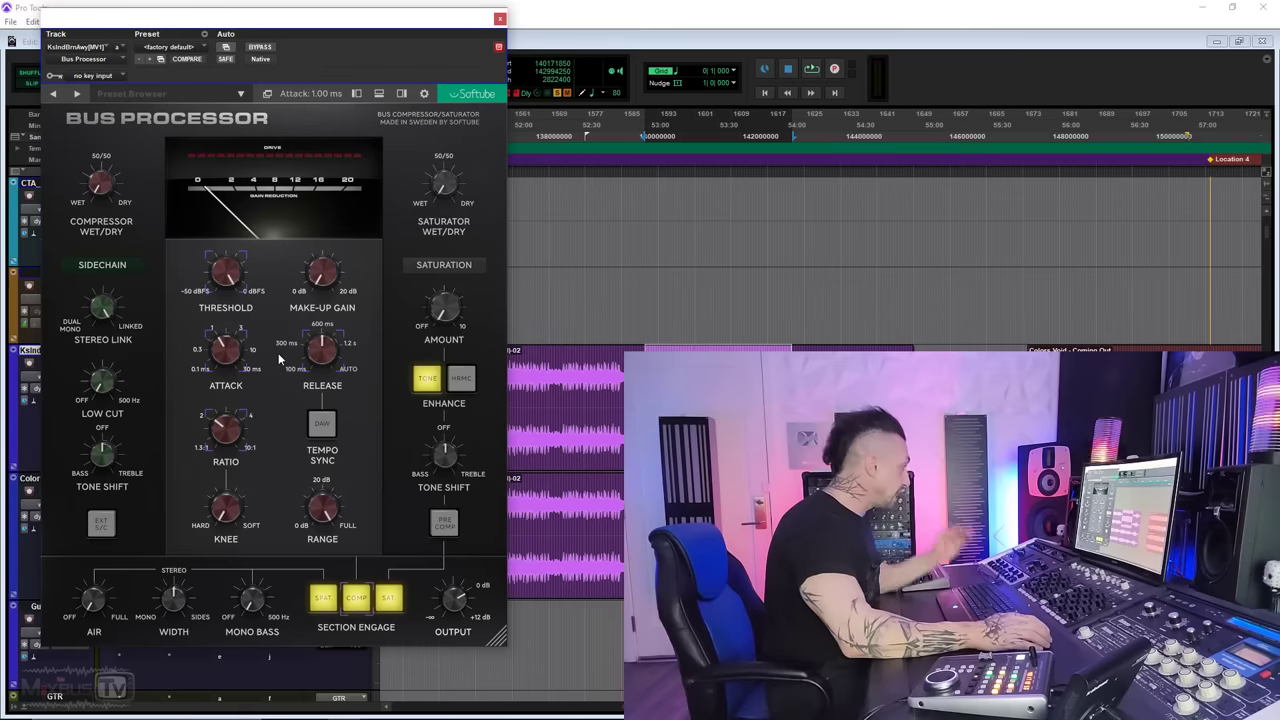
Play the other song section, slow the compressor attack, shift the sidechain tone to 2.95 and lower the threshold.
key("space")
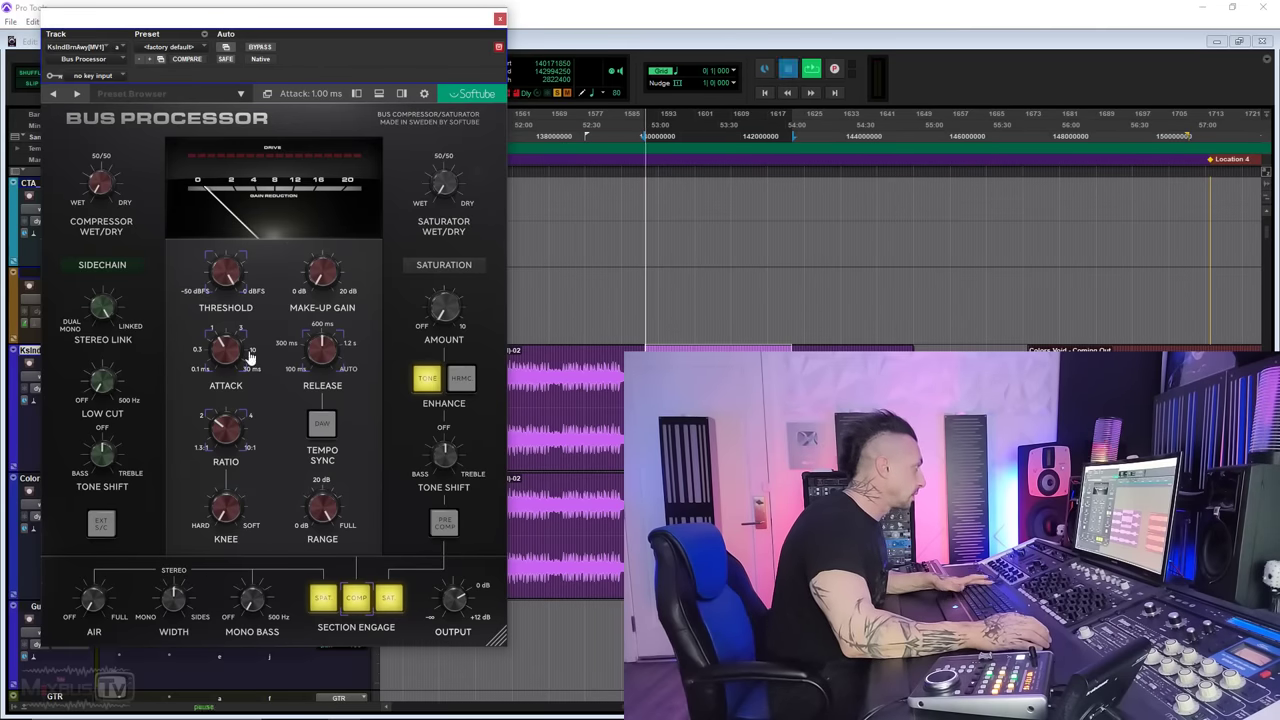
left_click_drag(249, 357, 249, 400)
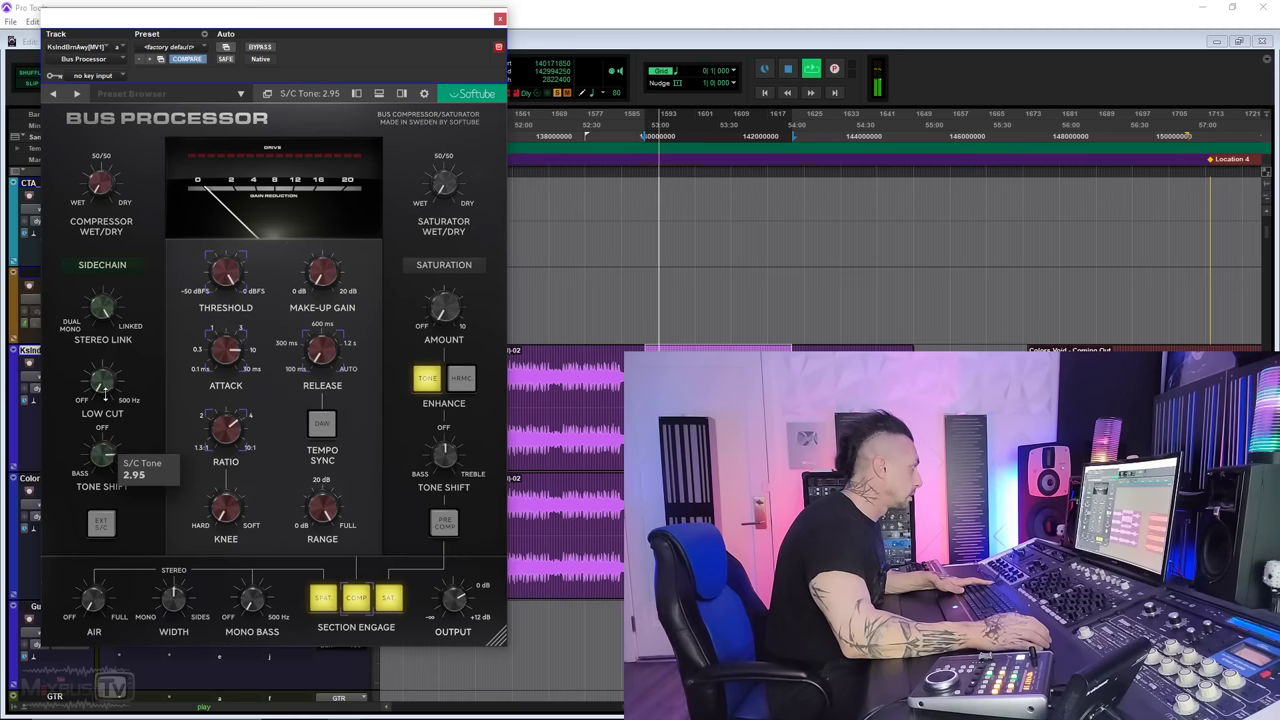
left_click_drag(211, 316, 208, 335)
Set the sidechain low cut to 83 Hz and loosen the stereo link to 6.65.
mouse_move(104, 308)
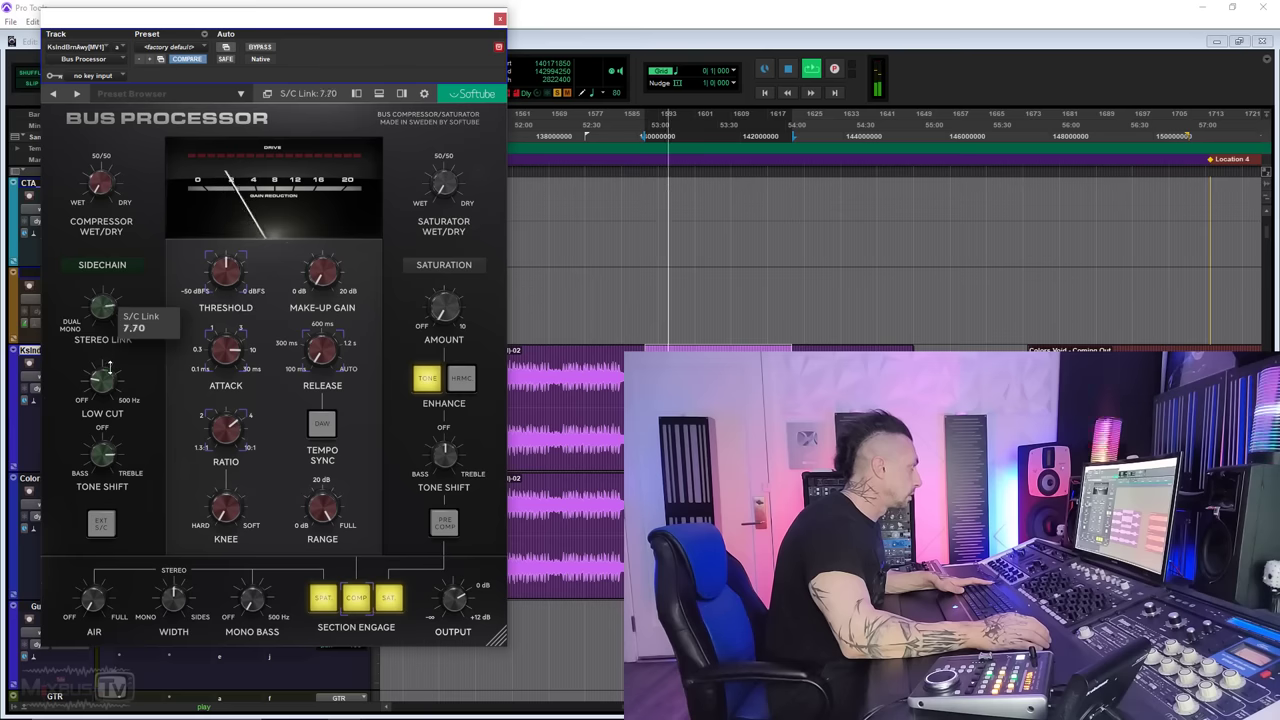
mouse_move(110, 352)
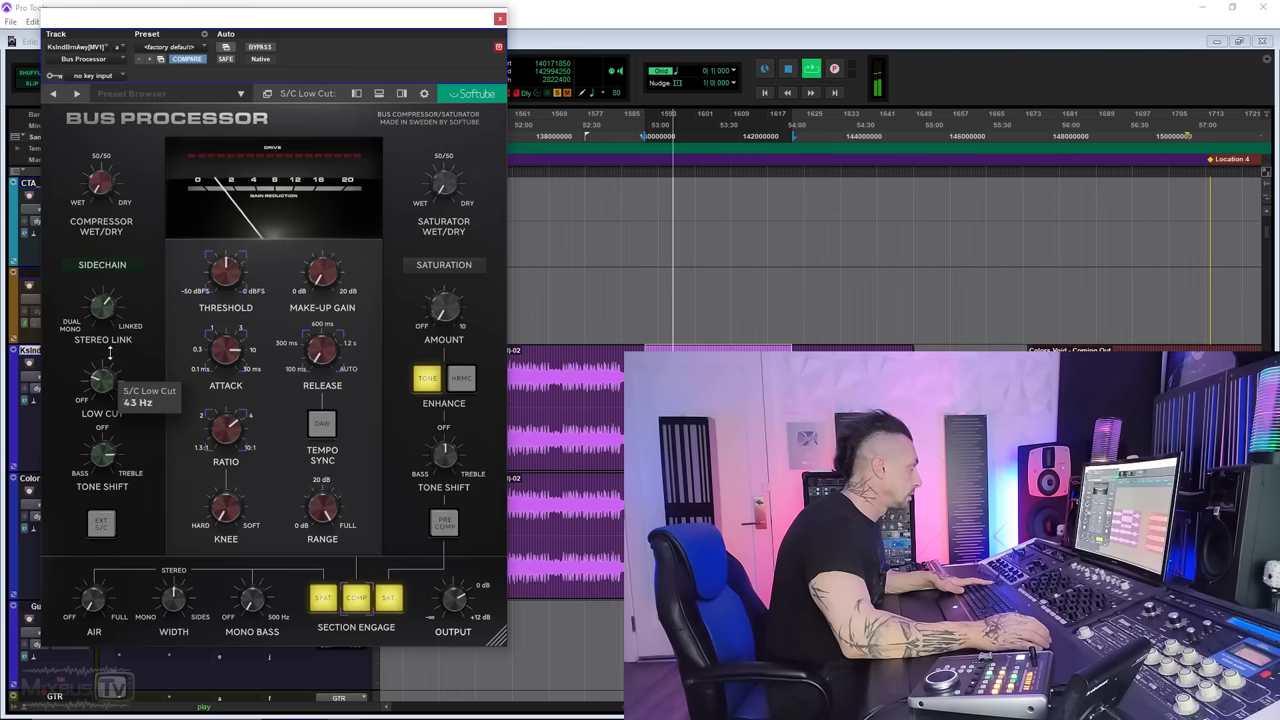
left_click_drag(110, 352, 104, 345)
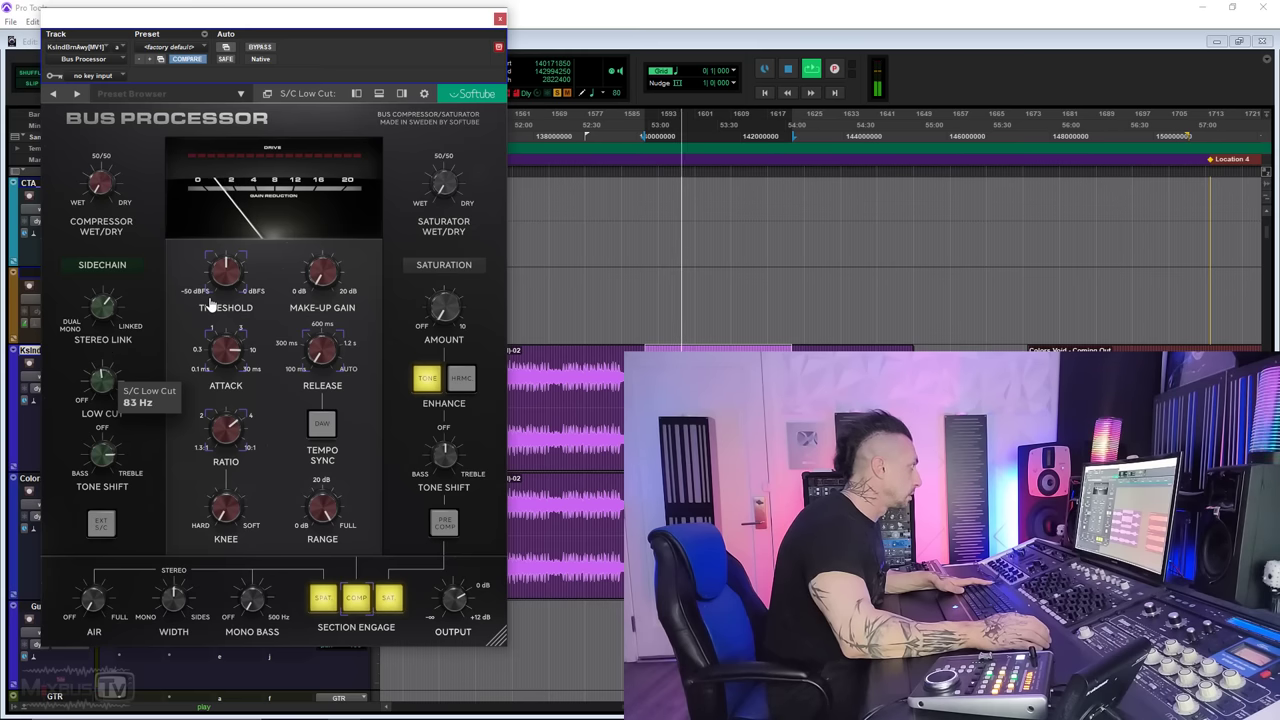
mouse_move(104, 300)
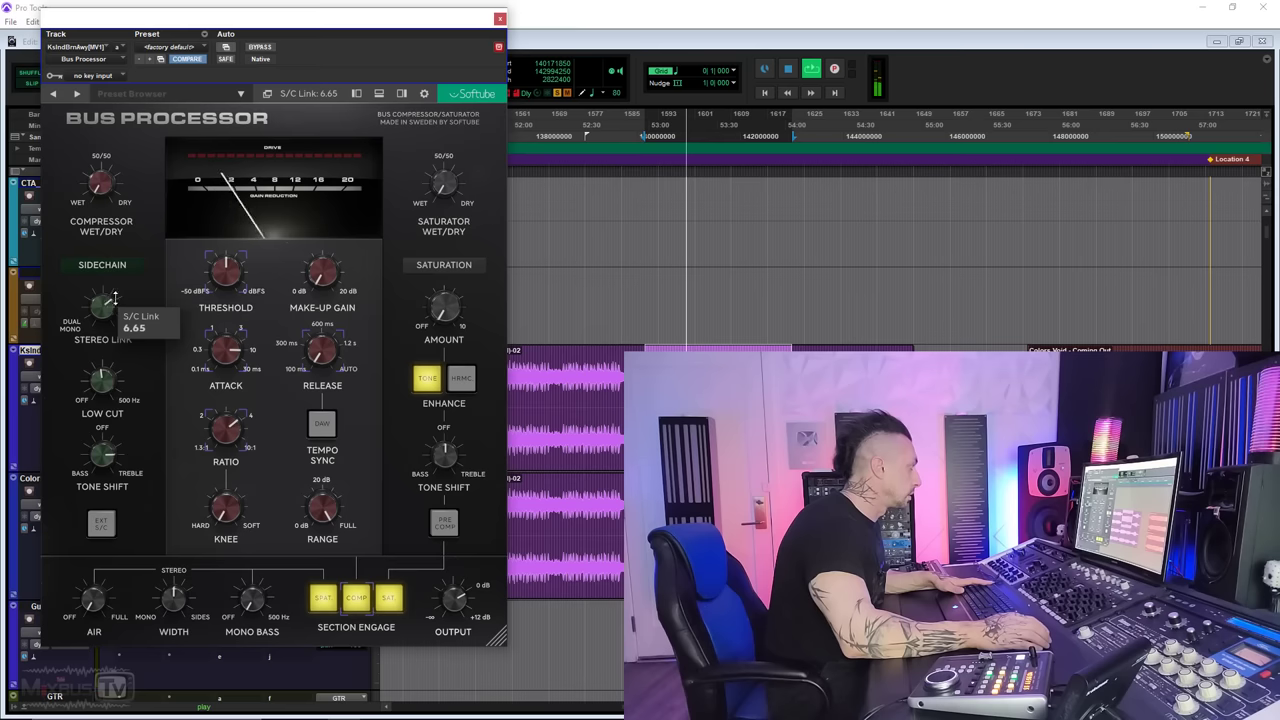
Lower the compressor threshold to about -28 dB and raise the make-up gain to slightly above 2.20 dB.
mouse_move(228, 267)
scroll(230, 267, "up", 5)
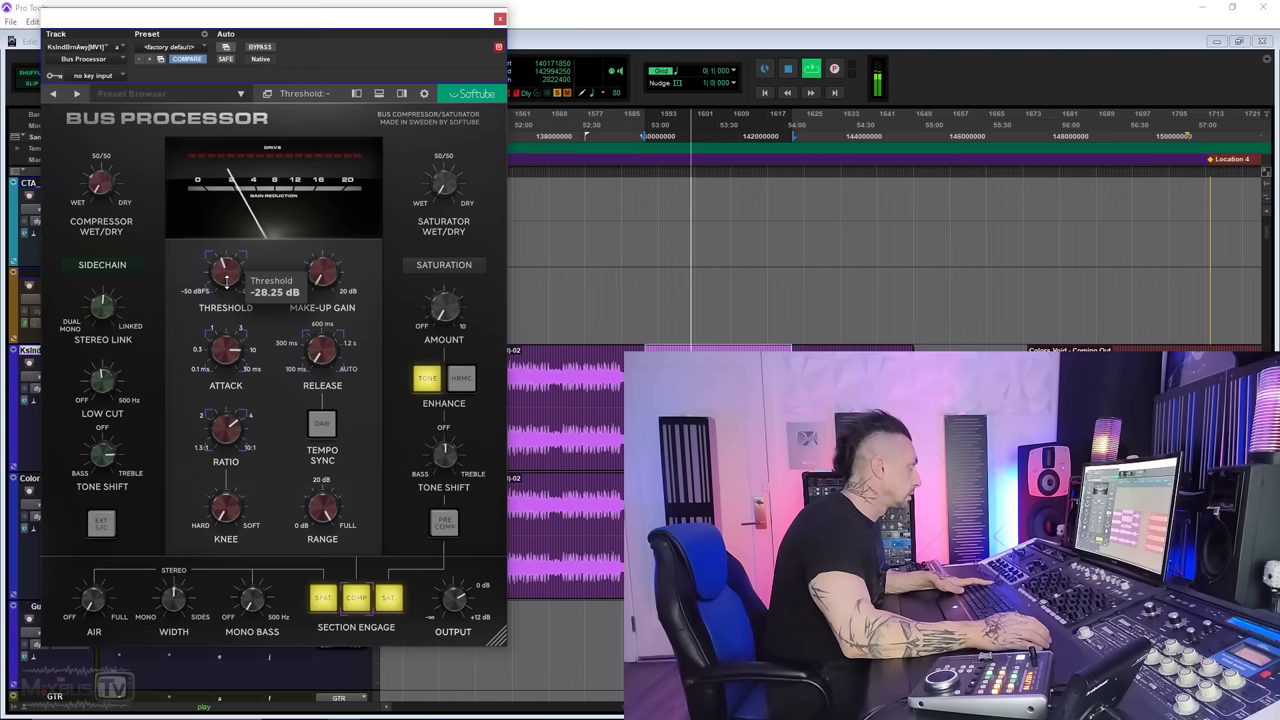
mouse_move(322, 265)
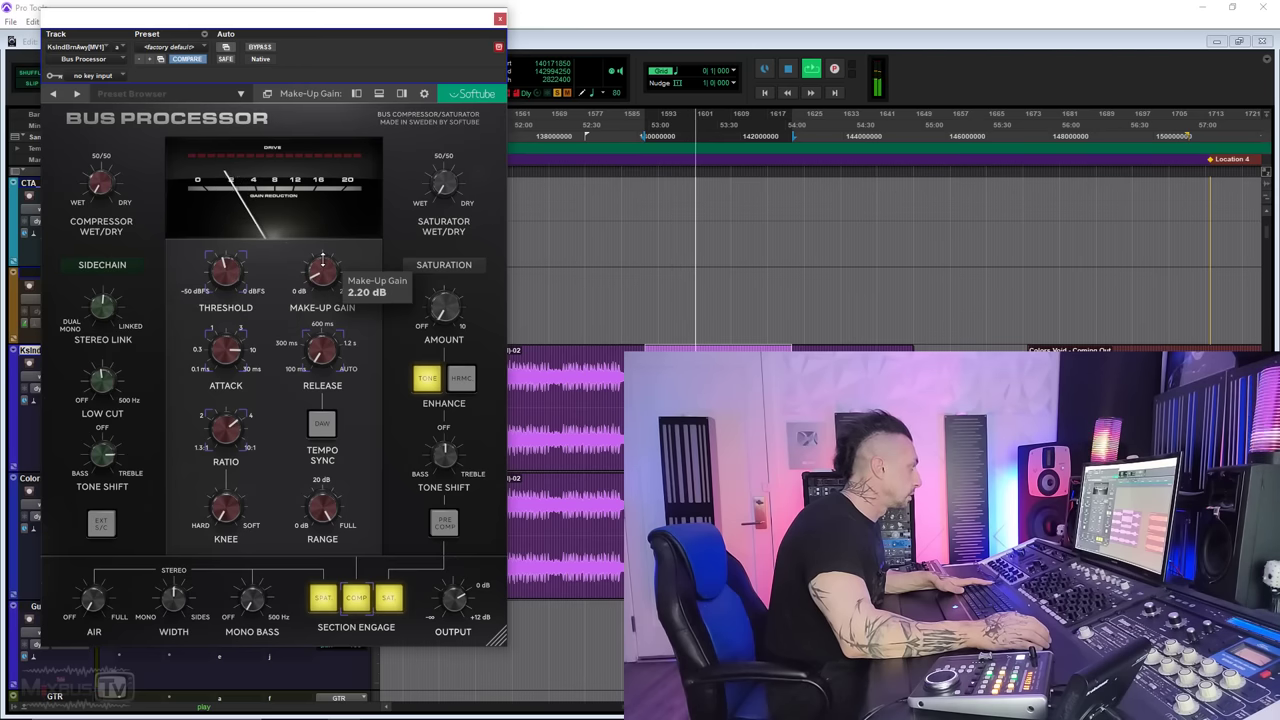
scroll(323, 260, "up", 3)
scroll(323, 257, "up", 2)
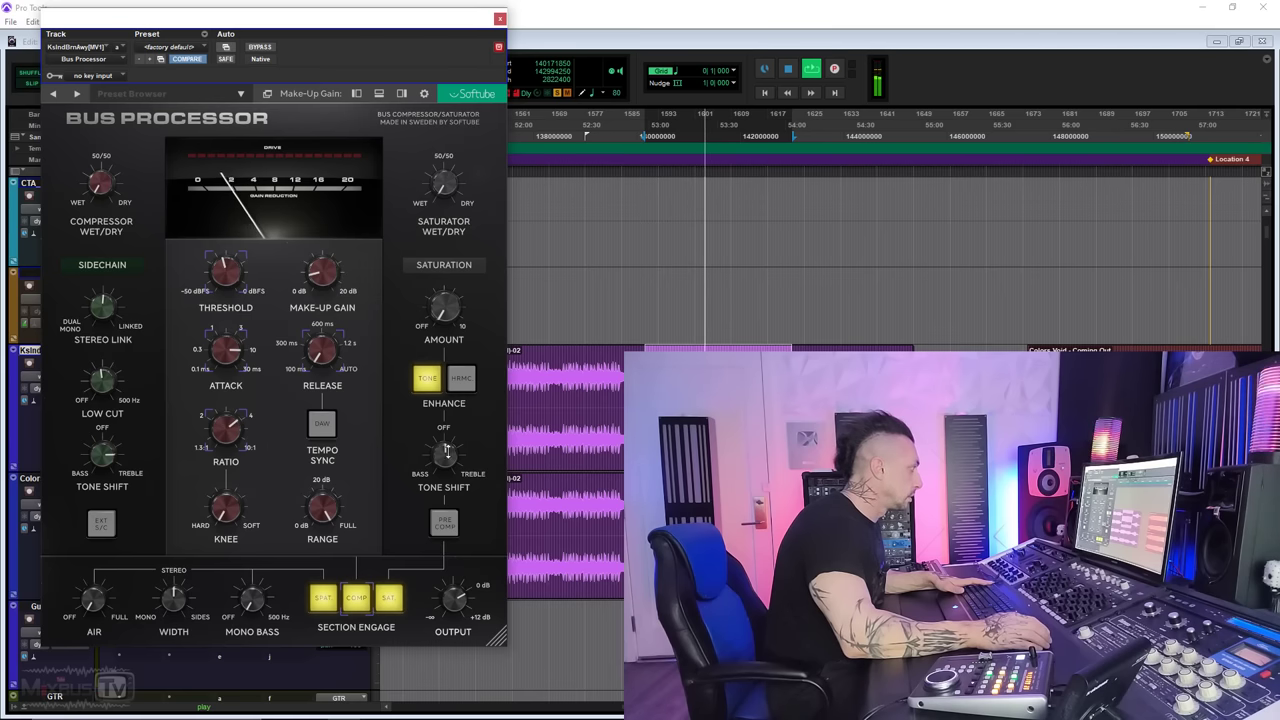
Raise the saturation amount to just above its midpoint and compare the plug-in bypassed and active.
left_click_drag(445, 308, 447, 195)
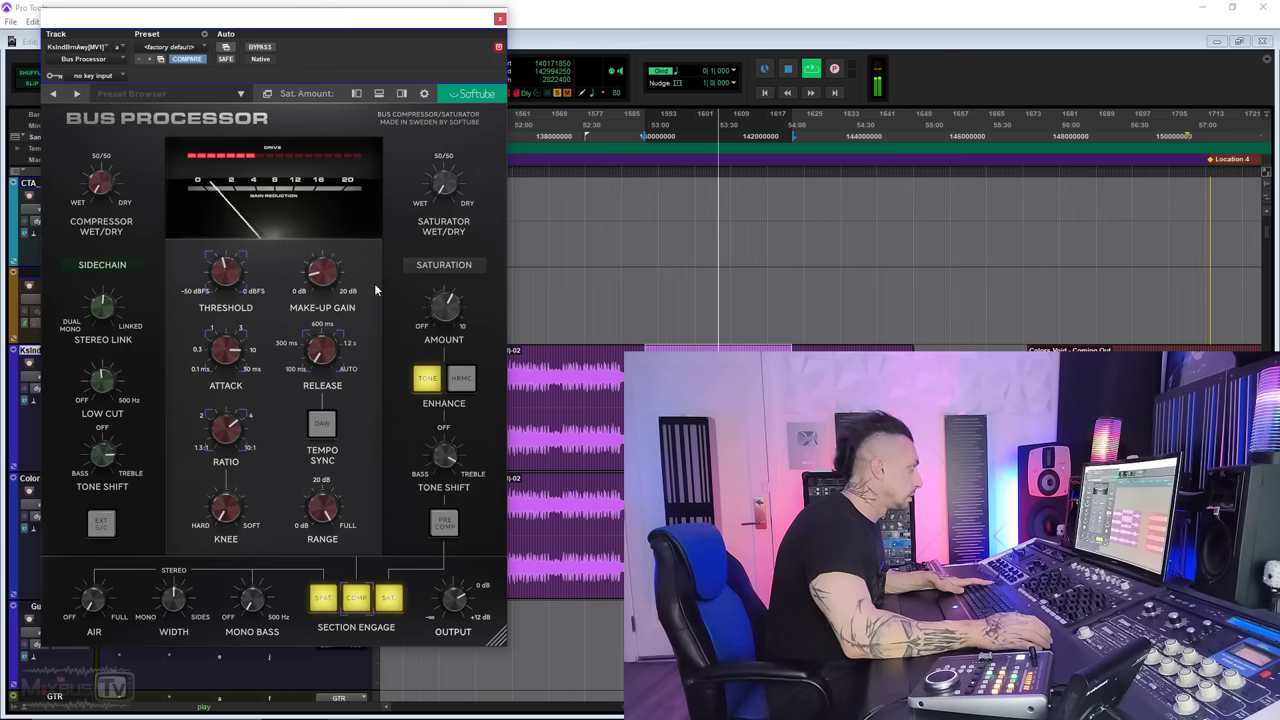
left_click(260, 47)
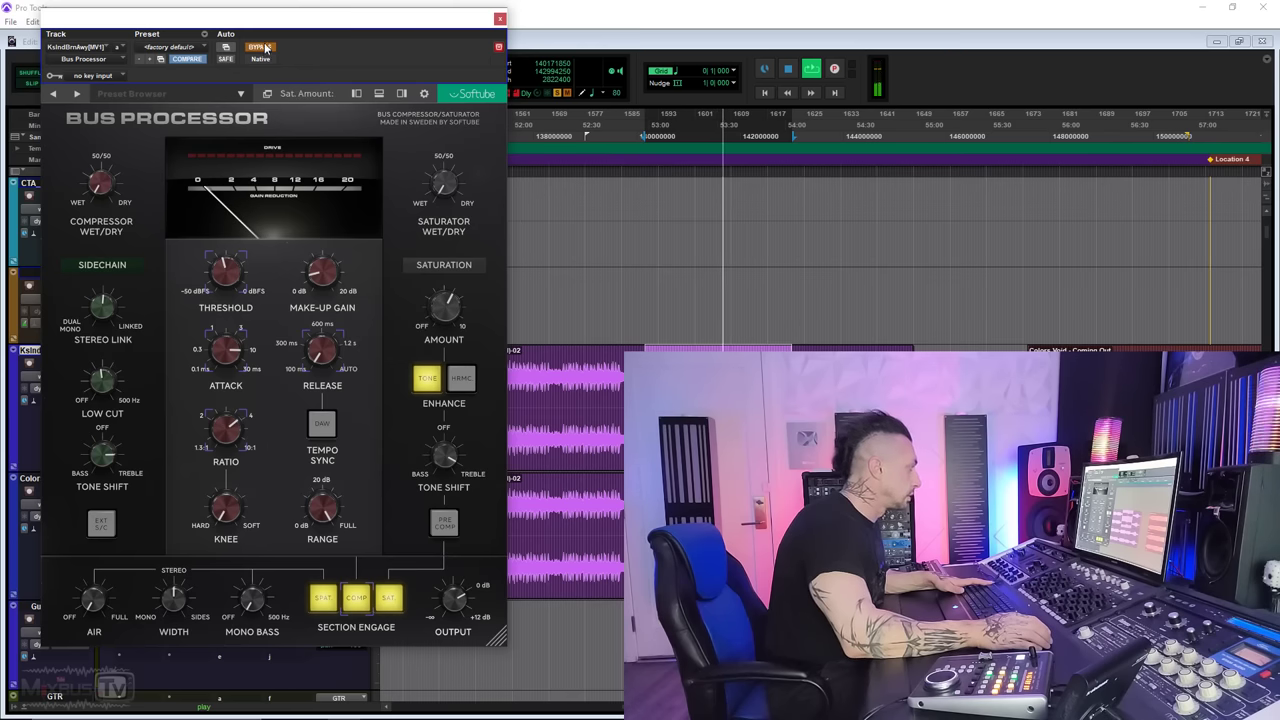
left_click(262, 46)
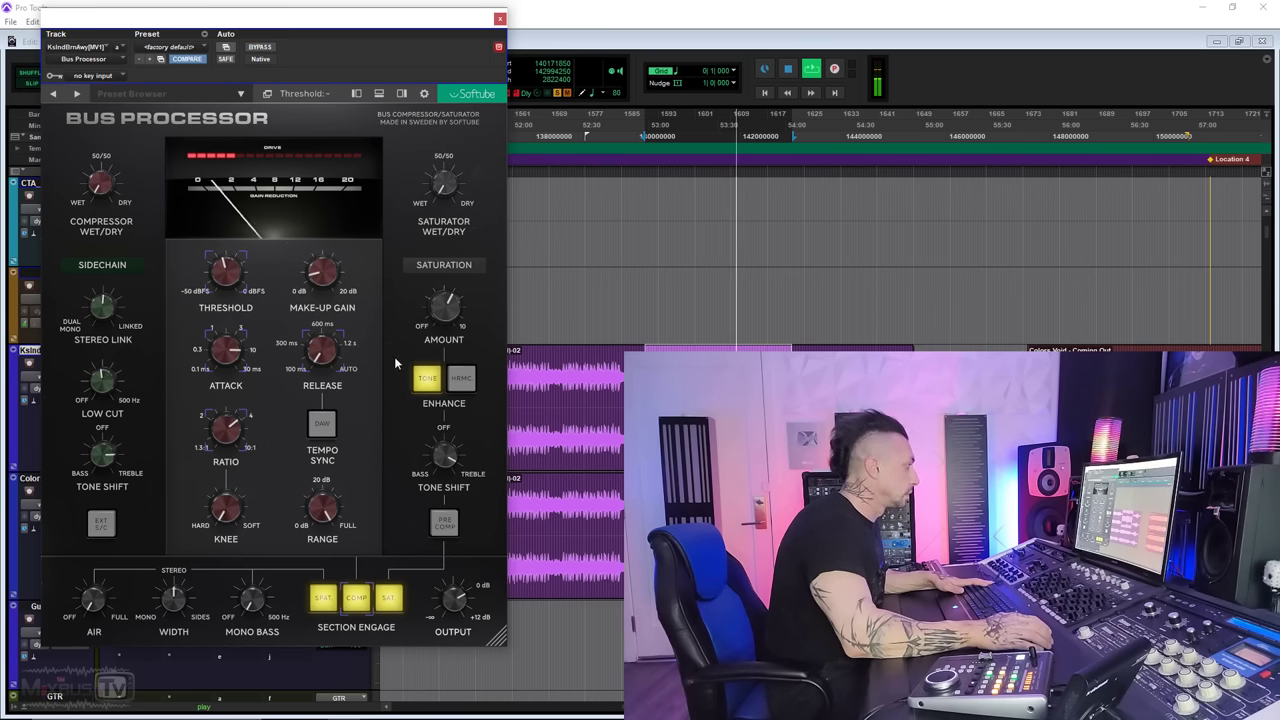
Place the saturation before the compressor, shift the saturation tone to -4.05 and set the air to 0.50.
left_click(444, 522)
left_click_drag(444, 472, 450, 598)
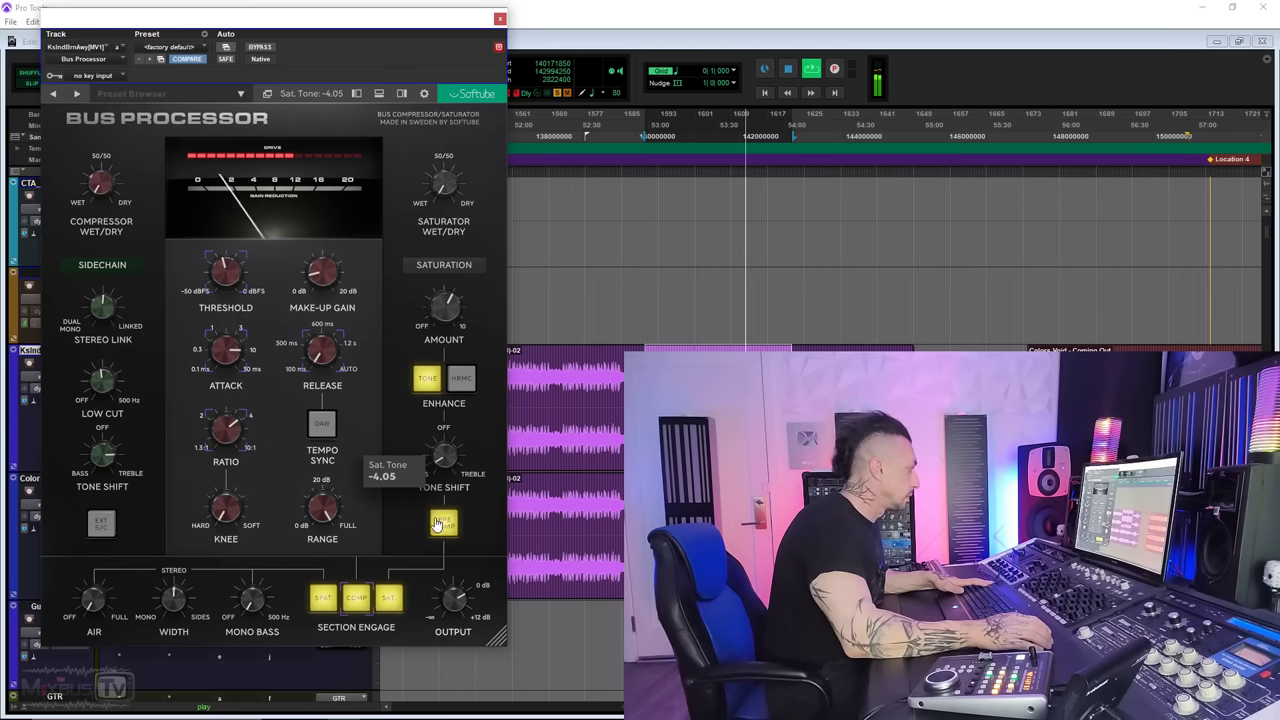
mouse_move(88, 600)
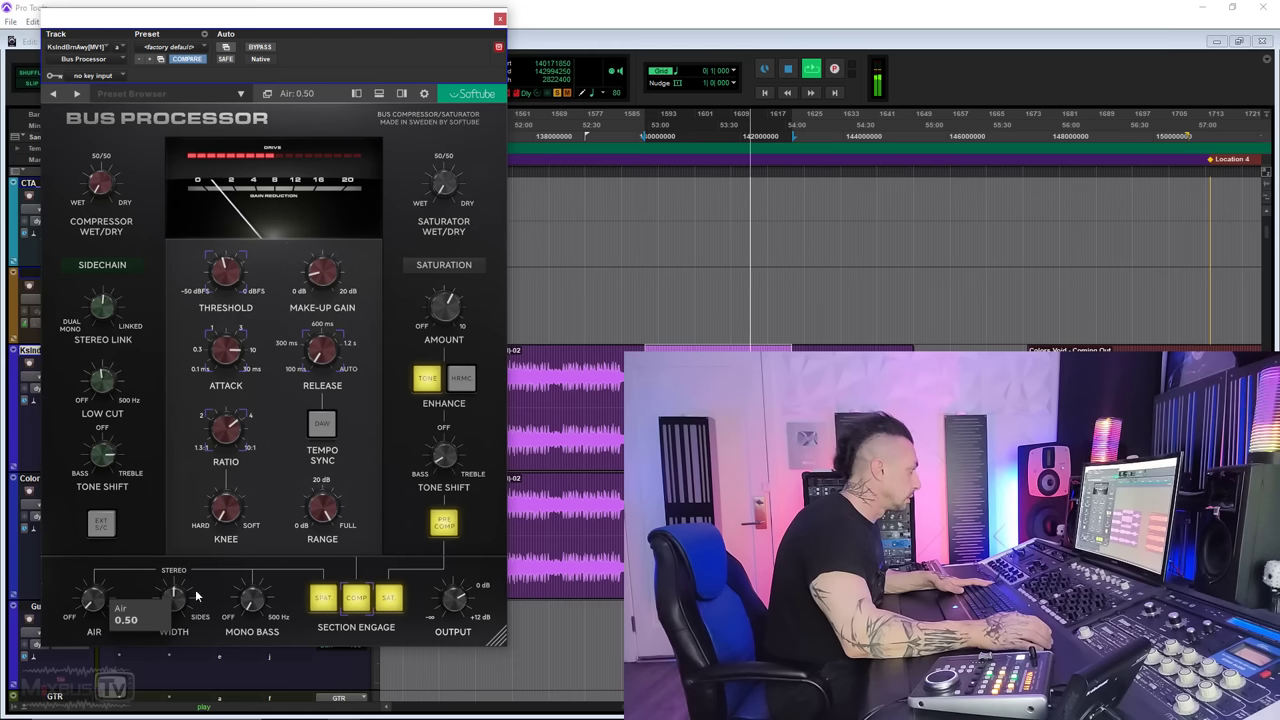
Set the make-up gain to 2.00 dB, compare the result with the plug-in bypassed and stop playback.
left_click(263, 47)
mouse_move(320, 283)
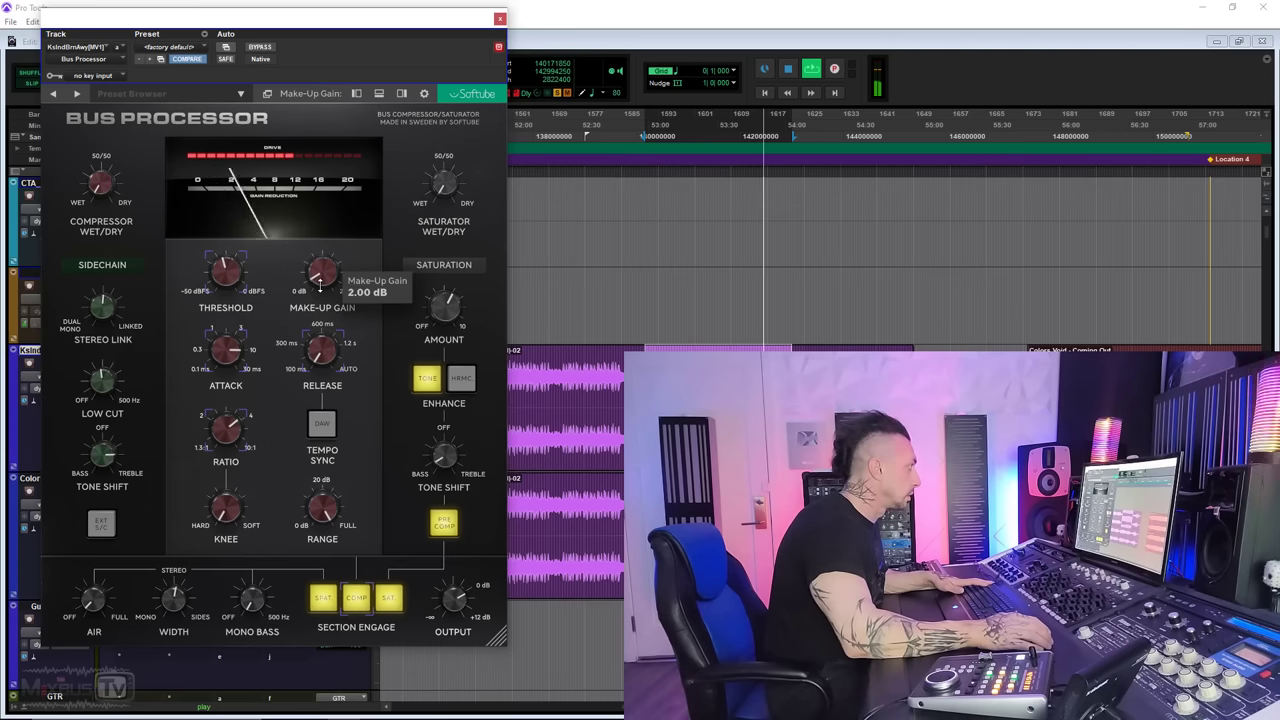
left_click(262, 47)
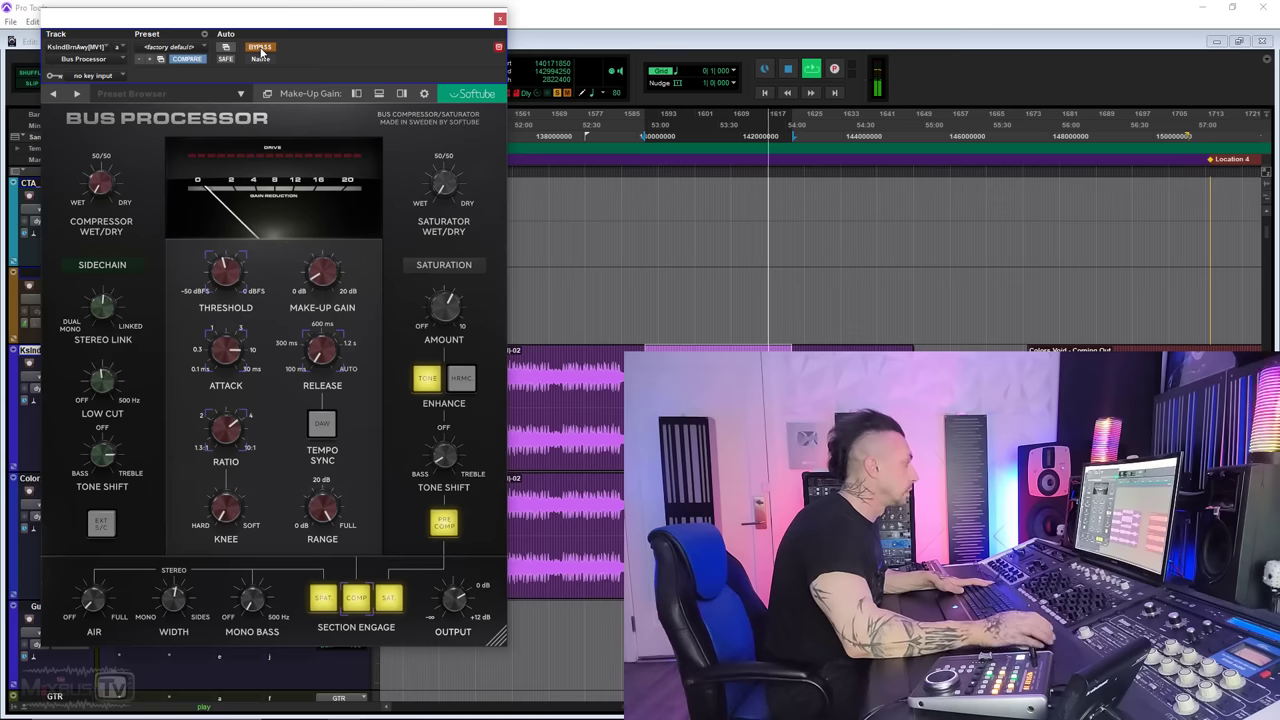
left_click(262, 47)
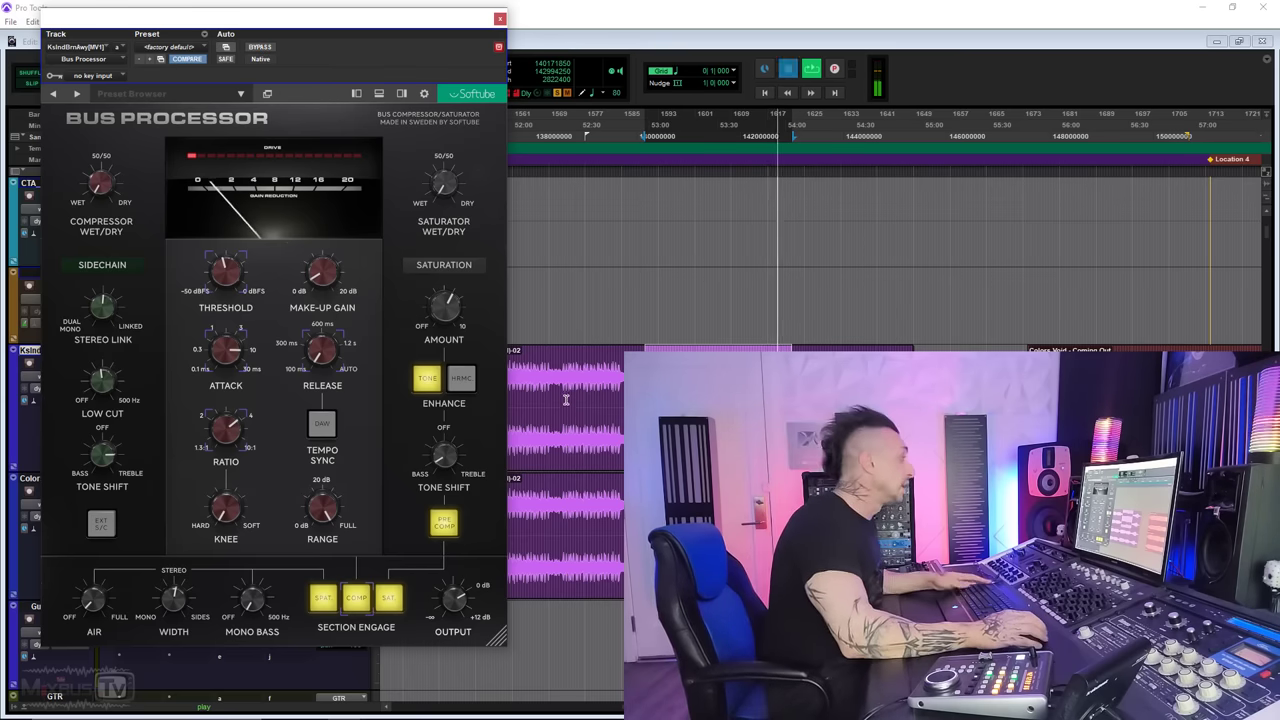
key("space")
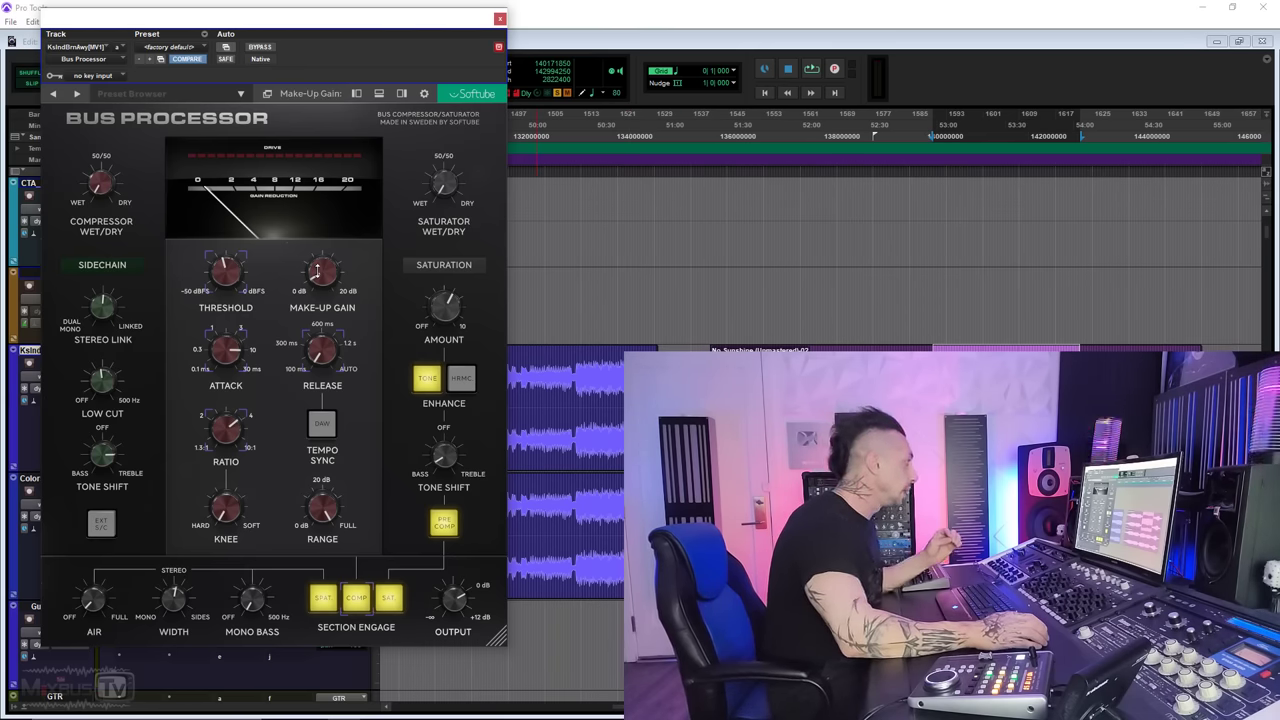
Start playback near the beginning of the No Sunshine clip and compare the plug-in bypassed and active.
mouse_move(313, 272)
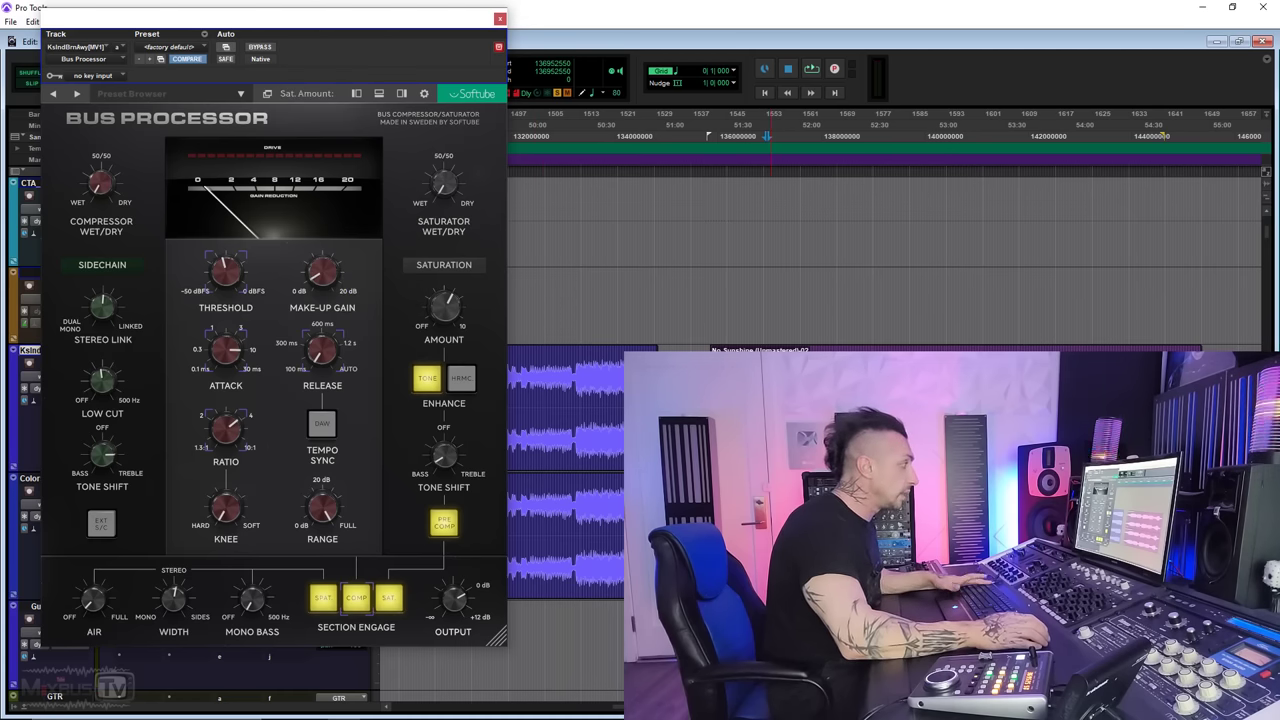
key("space")
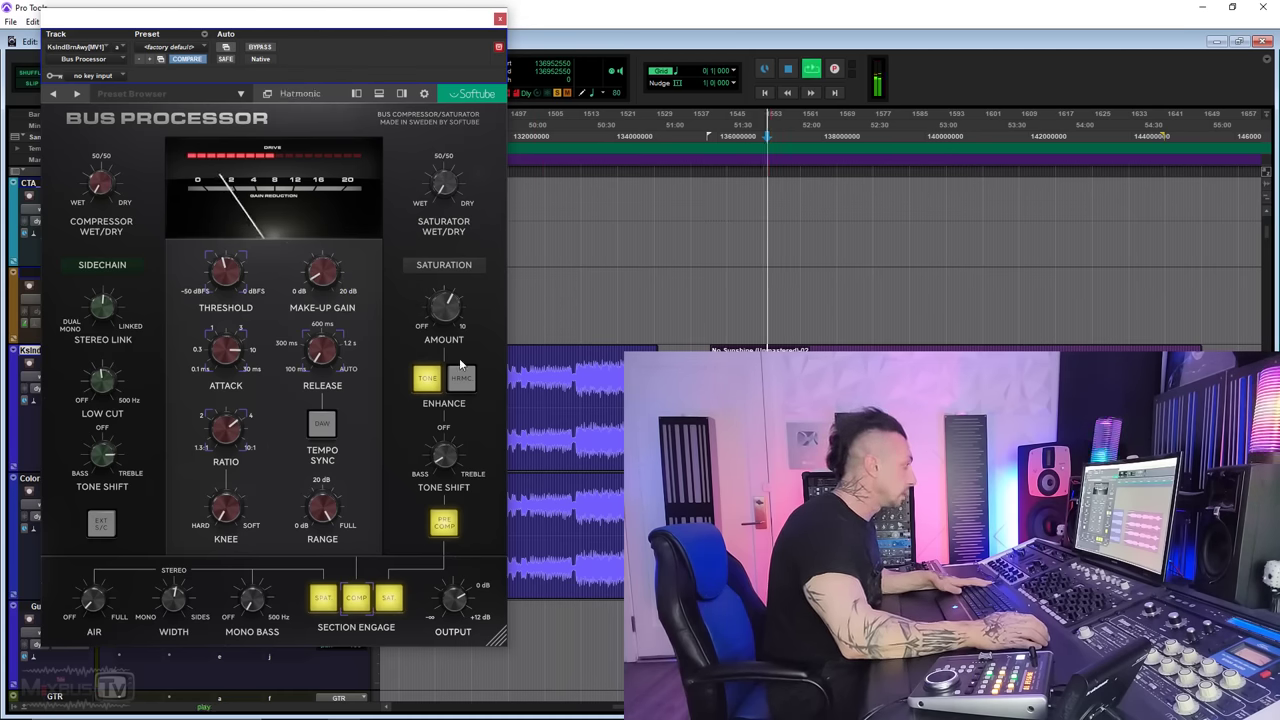
left_click(264, 48)
left_click(264, 48)
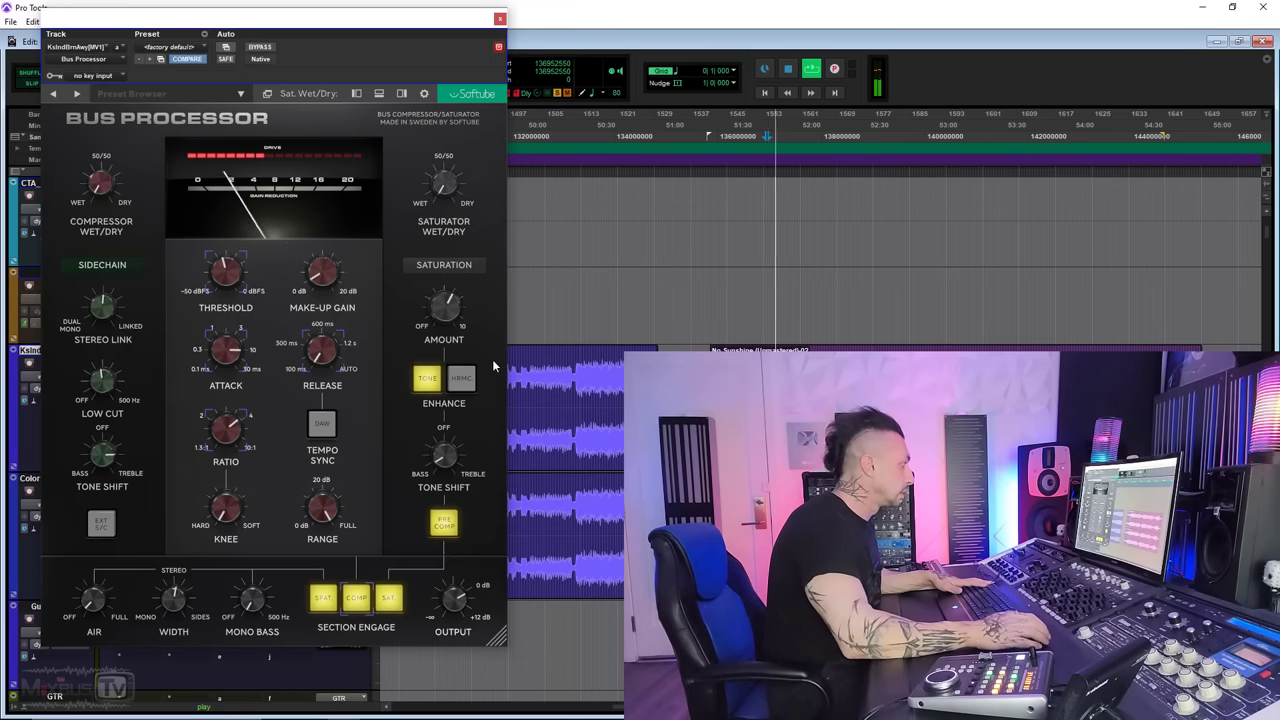
Set the saturation tone to -1.55, reduce the saturation amount to 5.70 and compare with the plug-in bypassed.
mouse_move(445, 418)
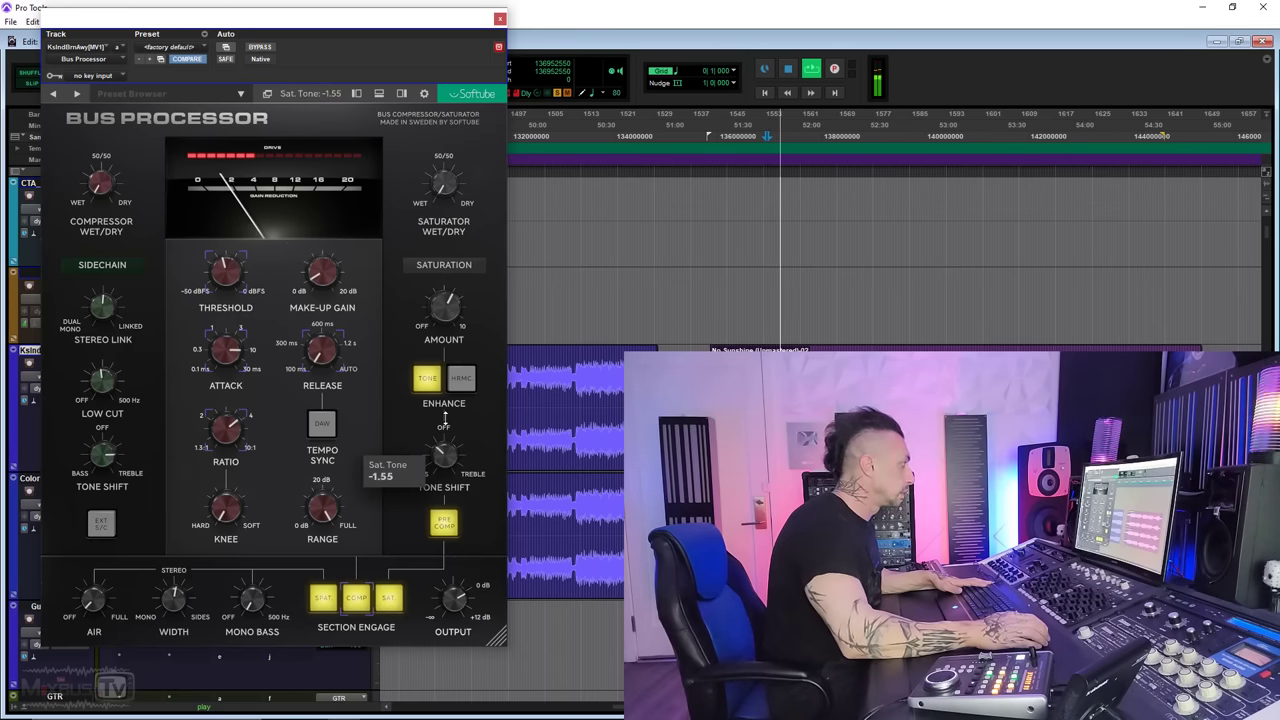
mouse_move(451, 313)
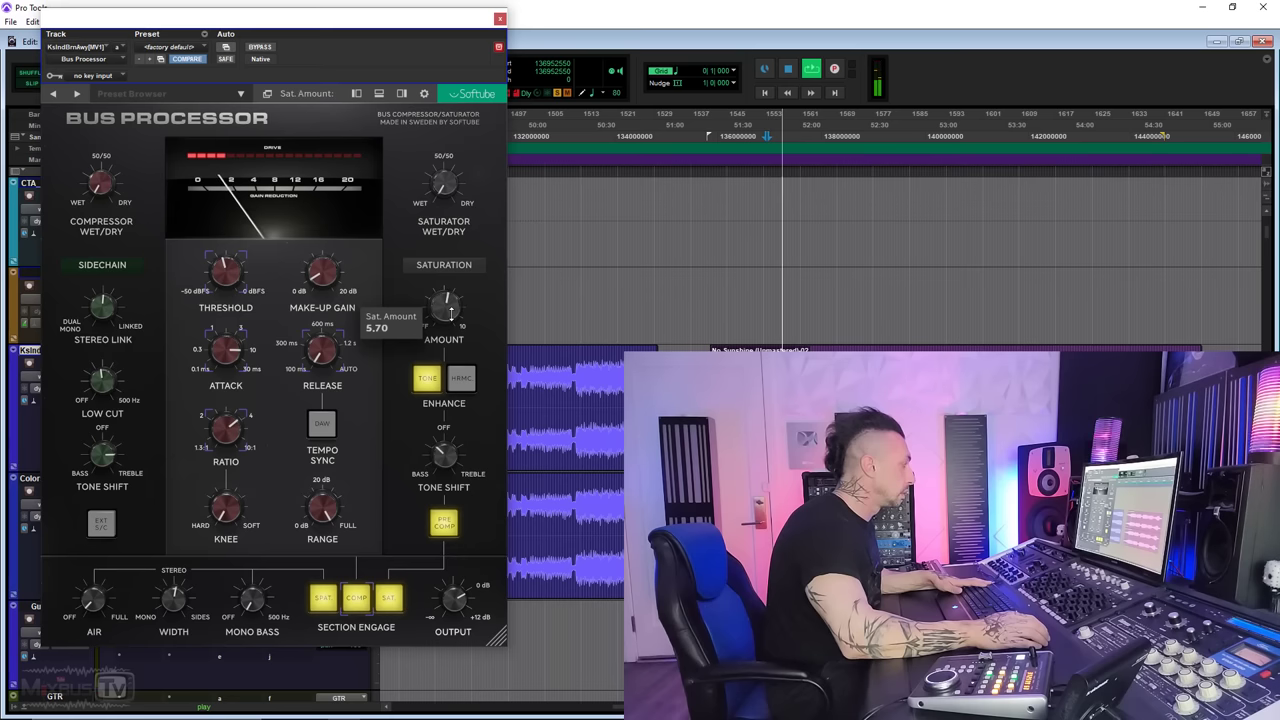
left_click(262, 48)
left_click(262, 48)
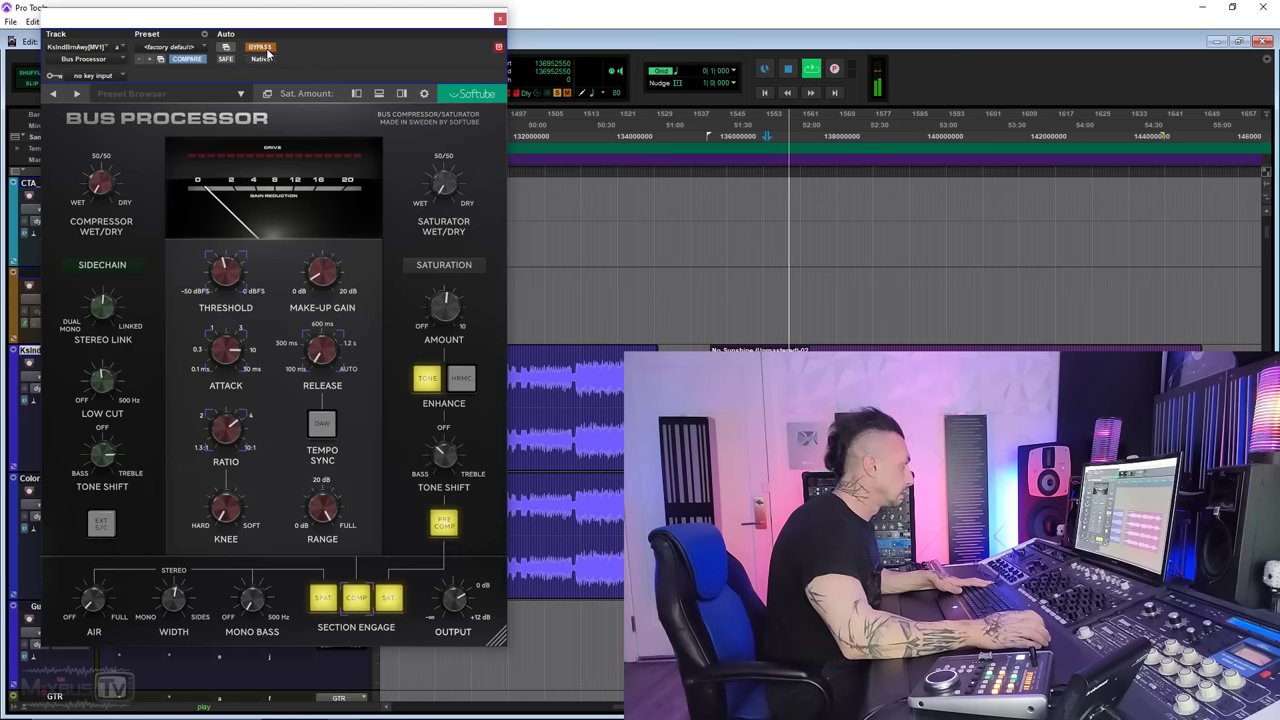
Lower the compressor ratio to 1.30:1 and compare the sound with the plug-in bypassed.
mouse_move(321, 352)
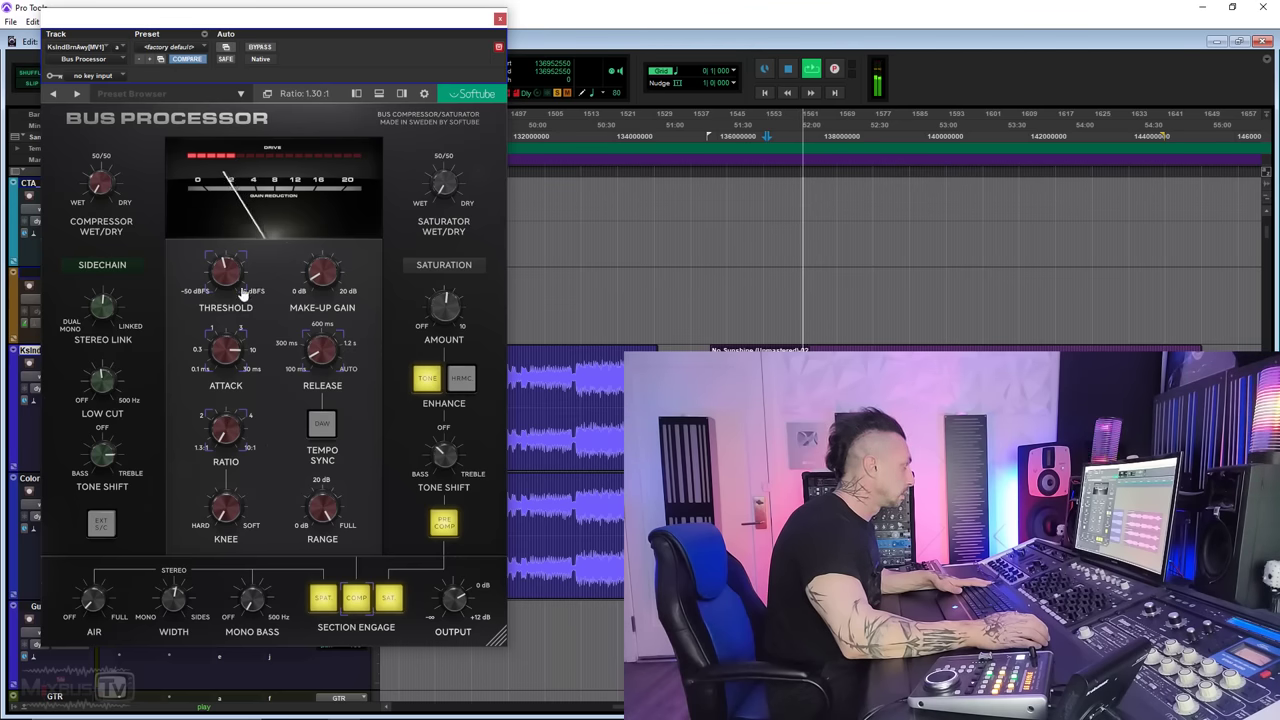
left_click(260, 47)
left_click(260, 47)
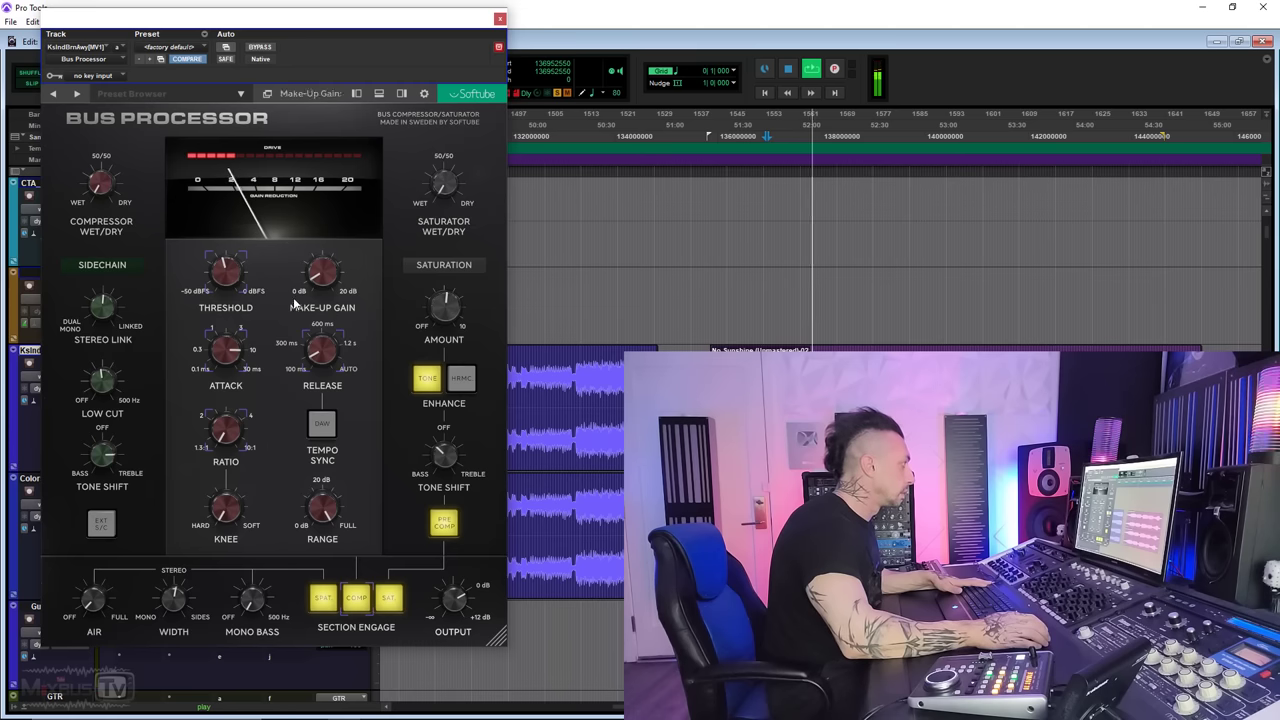
Lengthen the compressor release to 0.34 s.
mouse_move(316, 323)
scroll(316, 323, "up", 2)
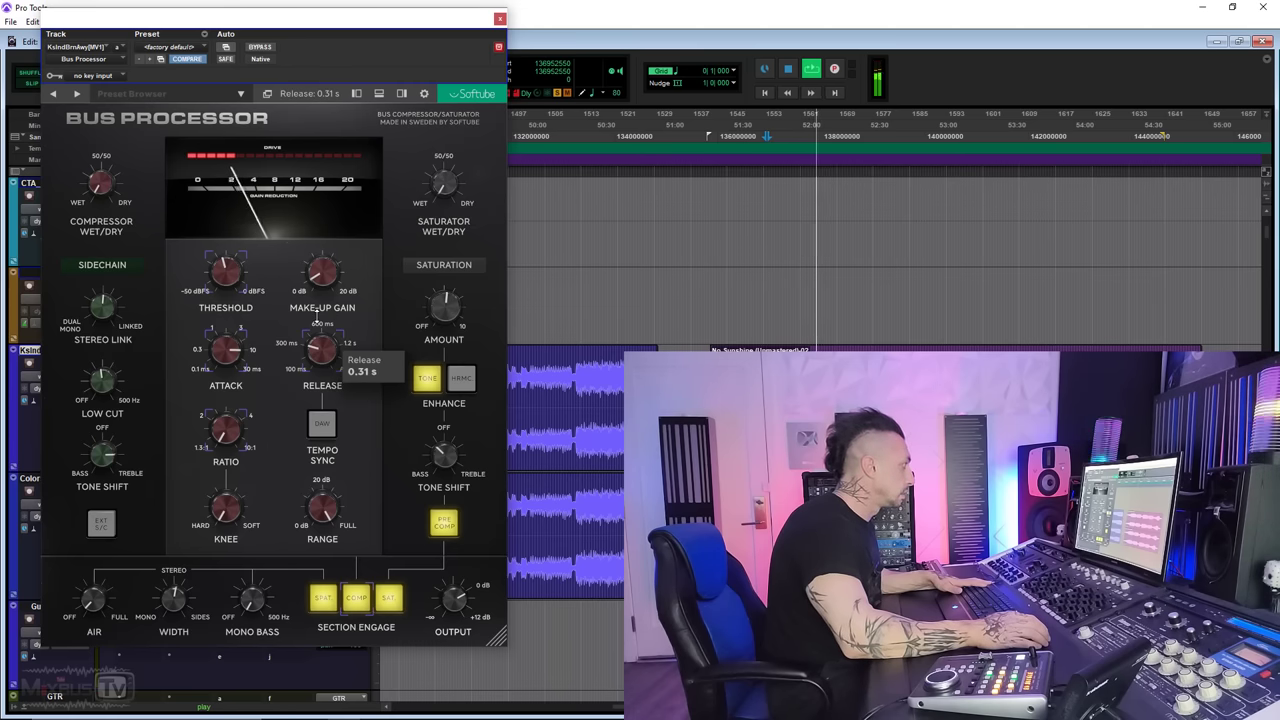
scroll(317, 318, "up", 1)
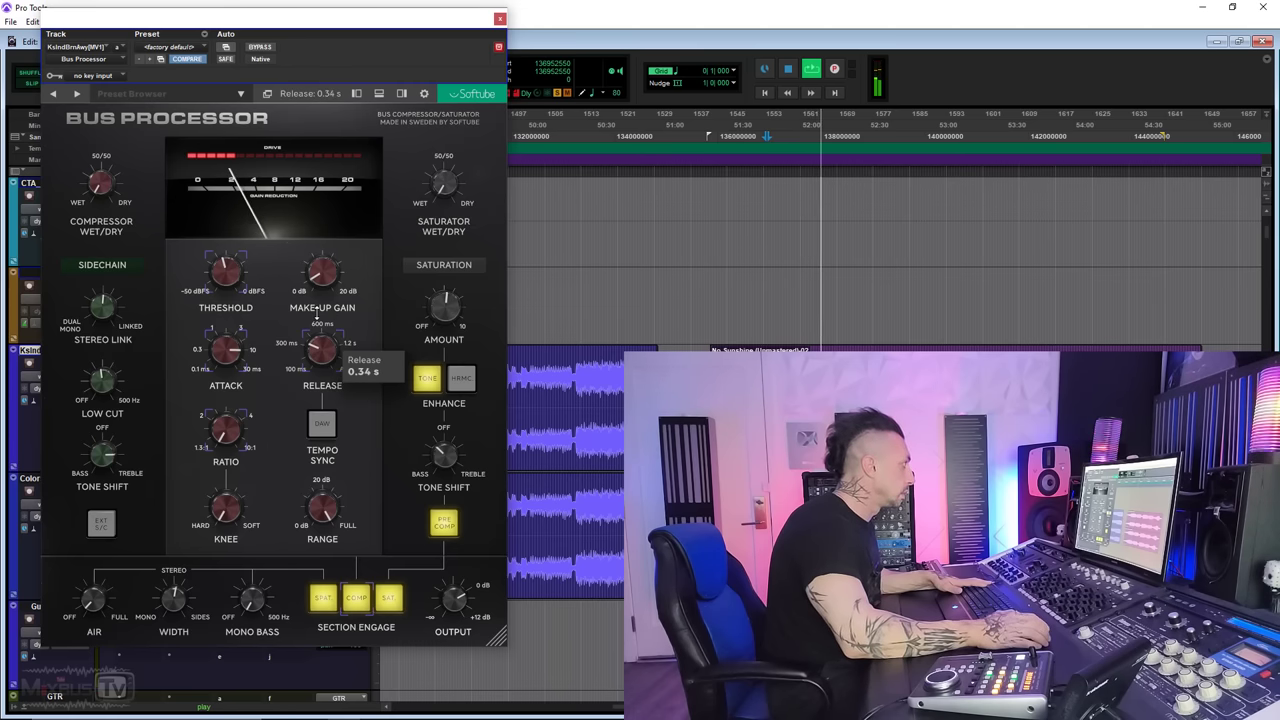
Compare the plug-in bypassed and active, set the make-up gain to 2.20 dB and stop playback.
left_click(260, 47)
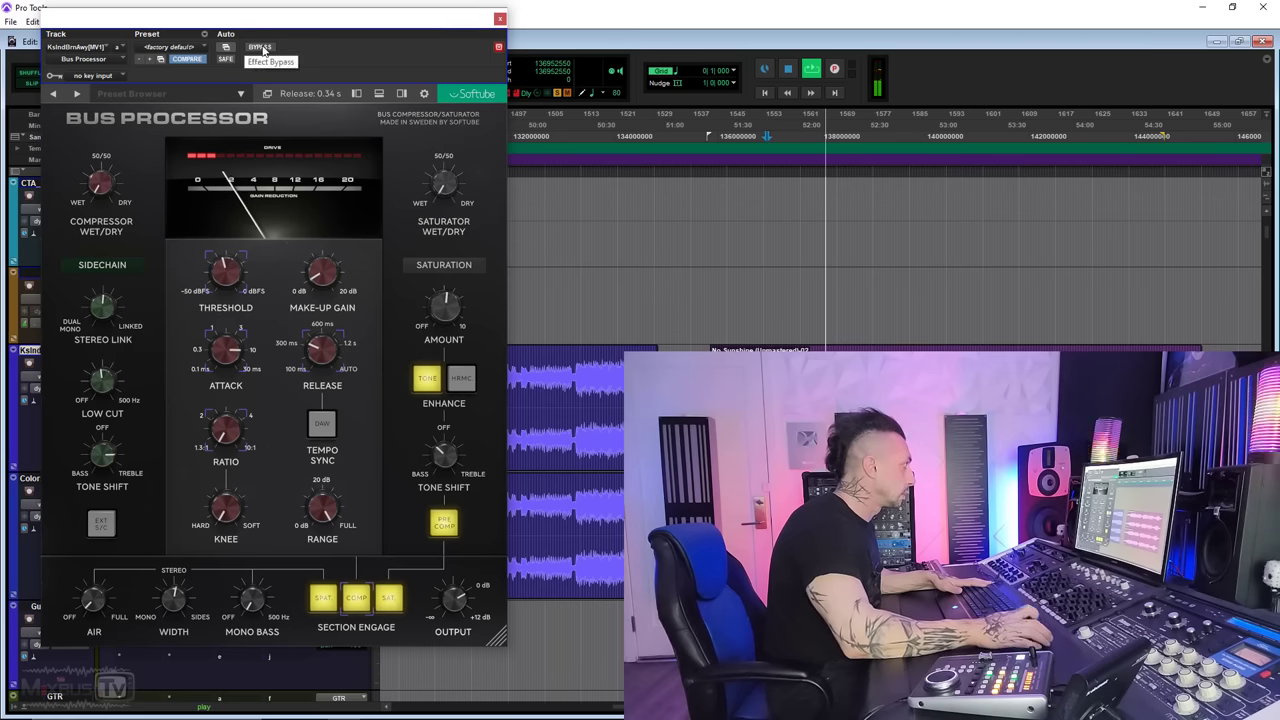
left_click(260, 47)
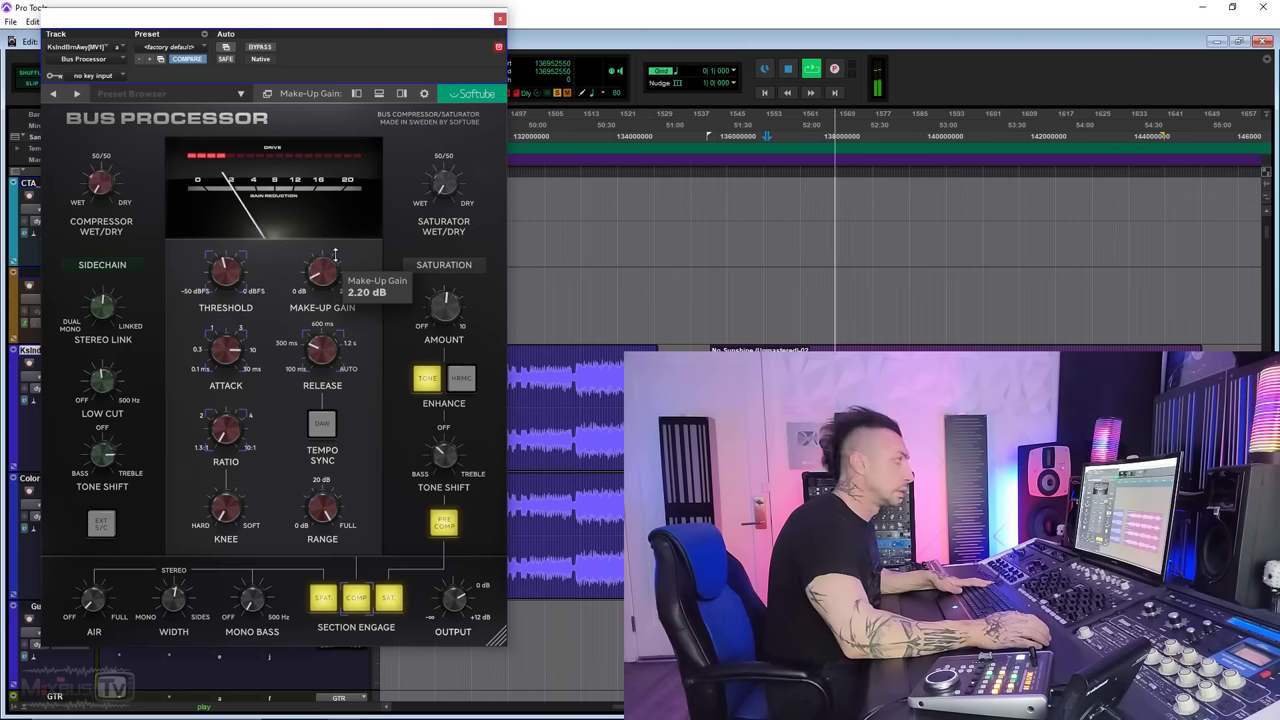
key("space")
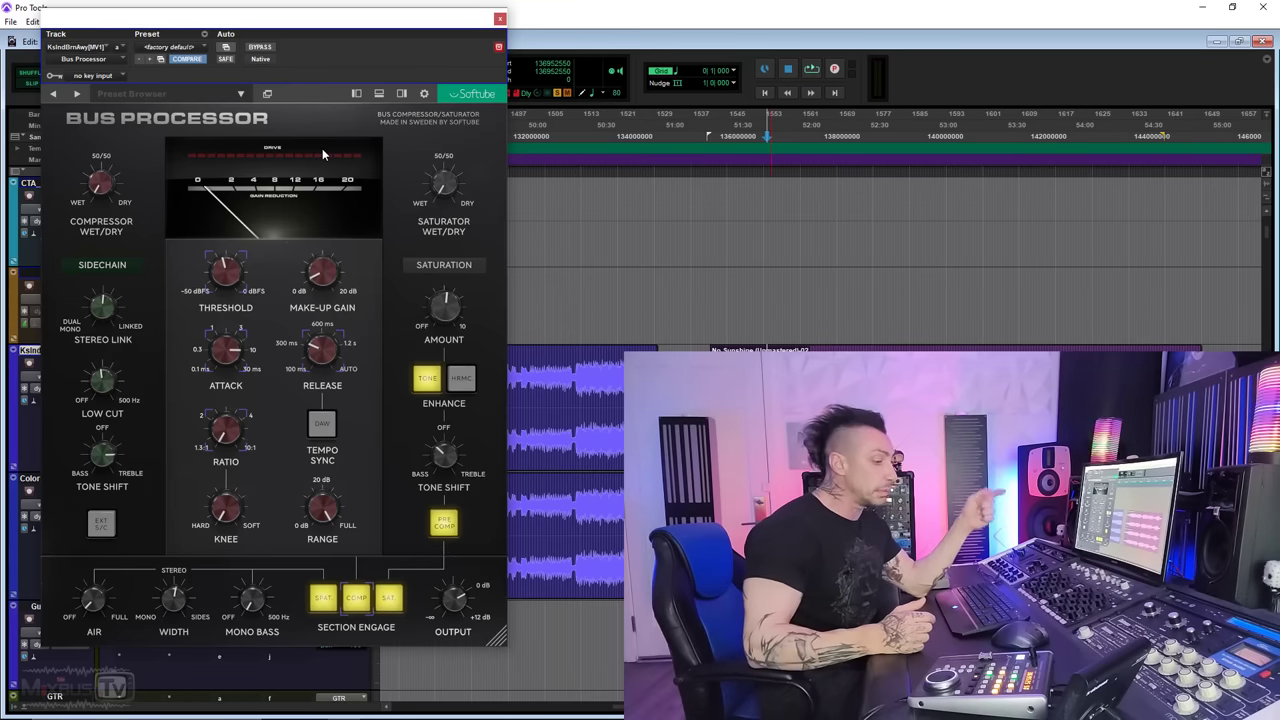